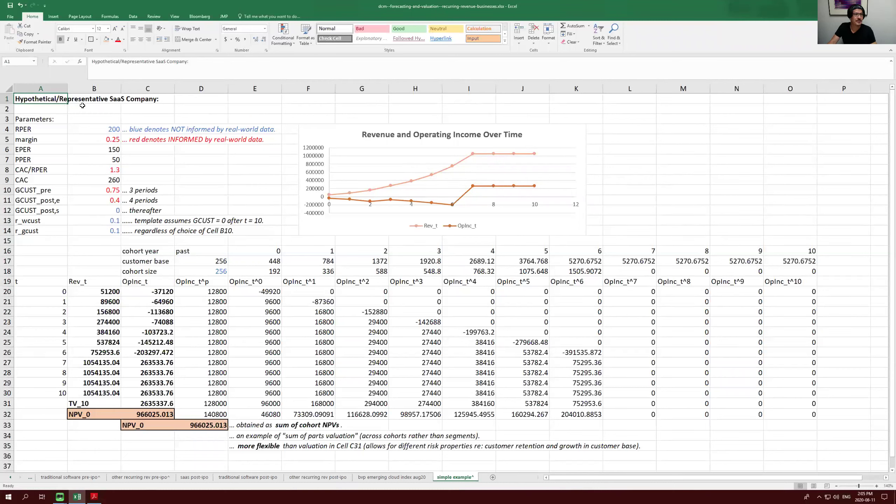
# Examine the parameter block in A4:B14, focusing on the r_wcust and r_gcust rows.
pyautogui.moveTo(40, 128); pyautogui.dragTo(106, 232)
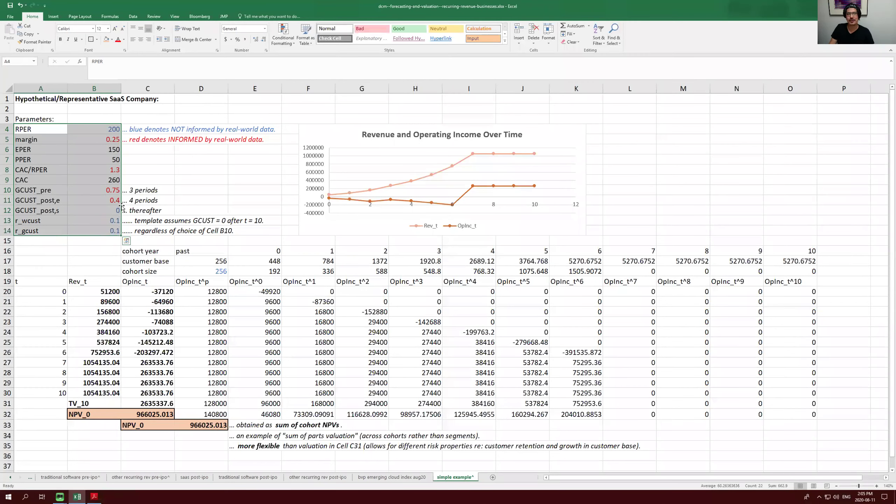
pyautogui.click(35, 222)
pyautogui.moveTo(32, 230); pyautogui.dragTo(93, 235)
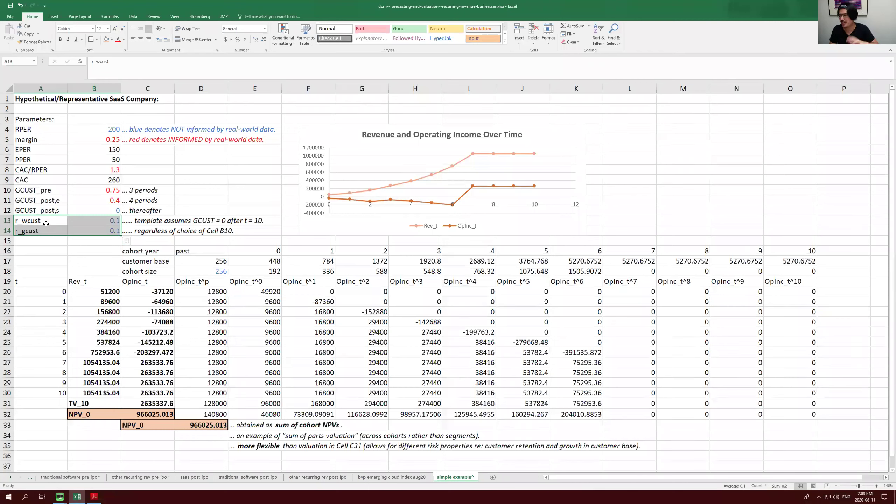
pyautogui.moveTo(45, 221); pyautogui.dragTo(84, 233)
pyautogui.click(22, 221)
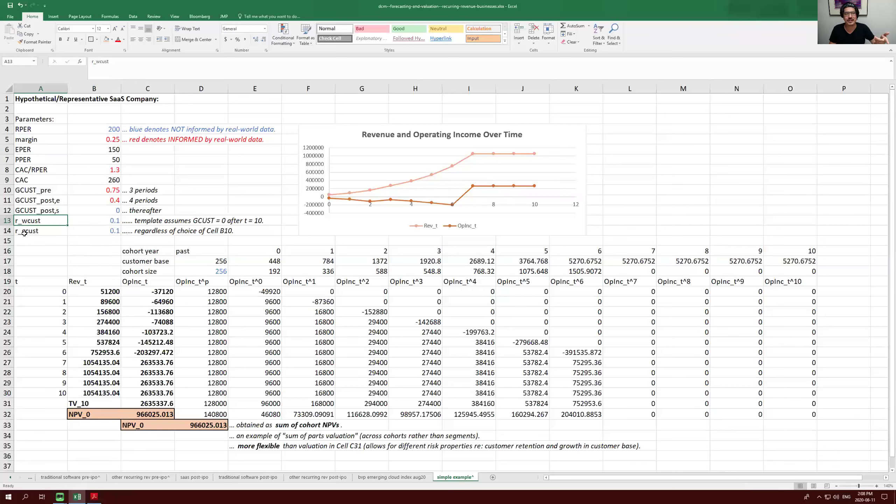
pyautogui.click(43, 230)
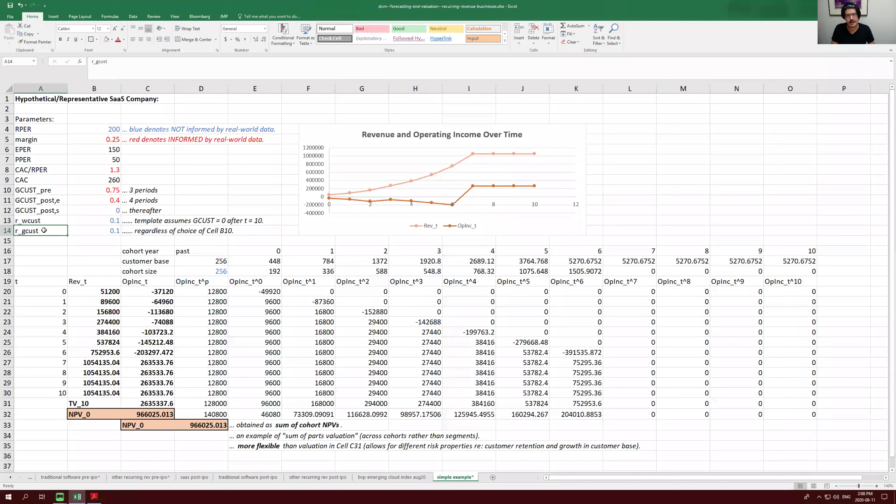
# Compare the r_wcust and r_gcust rates in B13 and B14.
pyautogui.press('Right')
pyautogui.press('Up')
pyautogui.press('Down')
pyautogui.press('Up')
pyautogui.press('Down')
pyautogui.press('Up')
pyautogui.press('Down')
pyautogui.press('Up')
pyautogui.press('Down')
pyautogui.press('Up')
# Inspect the RPER, margin, EPER and PPER entries in B4:B7 and how their formulas relate.
pyautogui.click(106, 129)
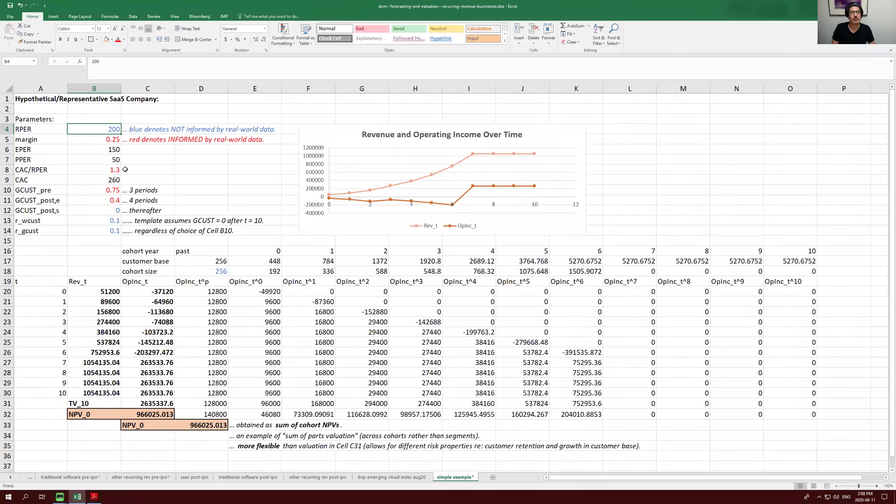
pyautogui.press('Down')
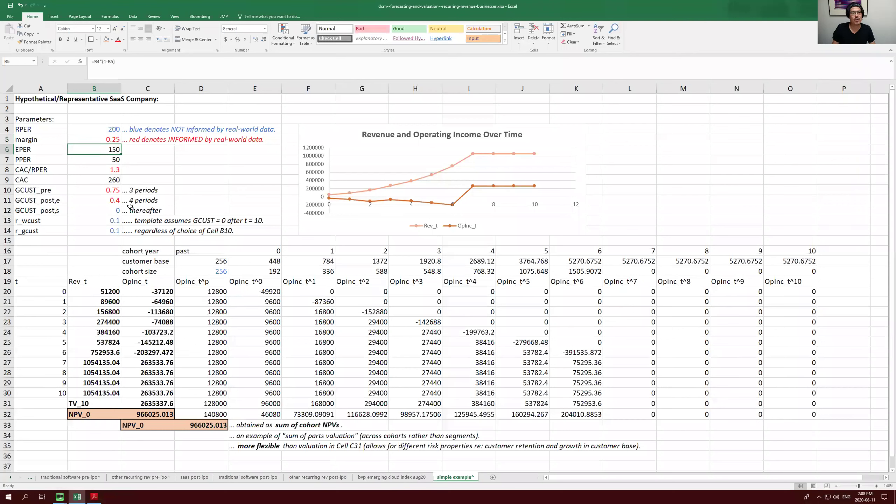
pyautogui.press('Down')
pyautogui.press('Up')
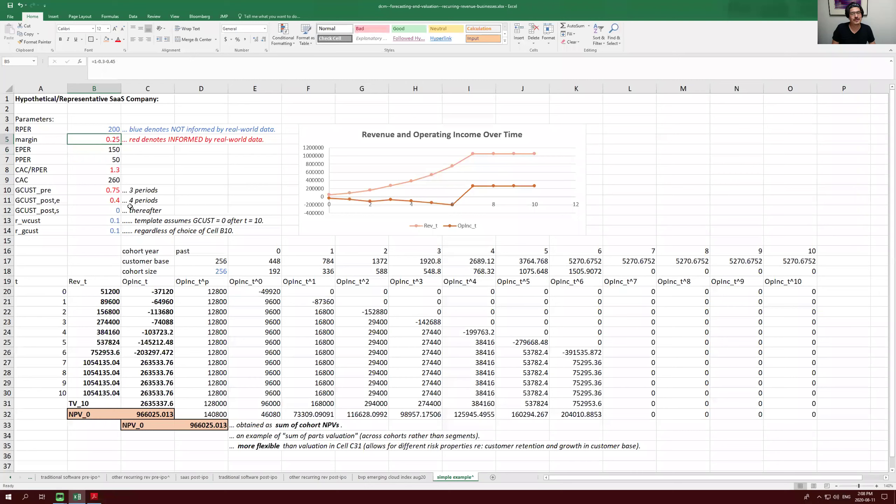
pyautogui.press('Down')
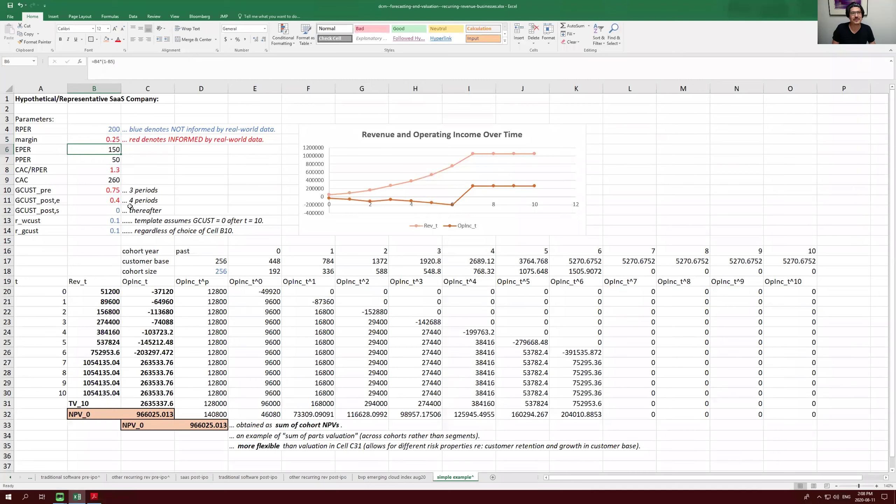
pyautogui.press('Up')
pyautogui.press('Down')
pyautogui.press('Up')
pyautogui.press('Up')
pyautogui.press('Down')
pyautogui.press('Down')
pyautogui.press('Down')
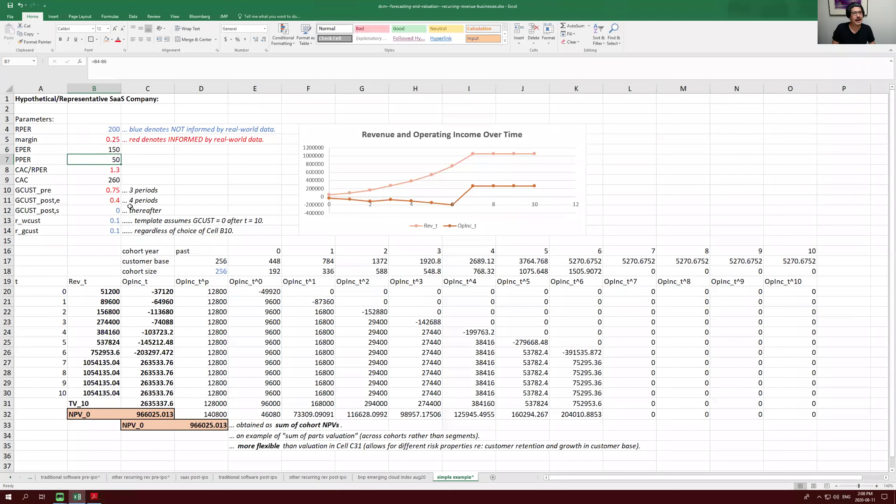
pyautogui.press('Up')
pyautogui.press('Up')
pyautogui.press('Up')
pyautogui.press('Down')
pyautogui.press('Down')
pyautogui.press('Down')
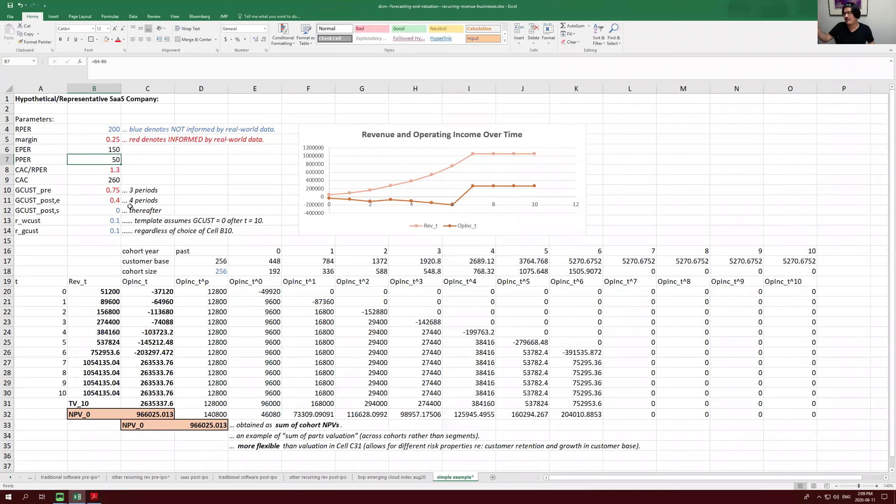
# Examine the CAC/RPER ratio together with RPER, and check the CAC formula in B9.
pyautogui.press('Down')
pyautogui.press('Left')
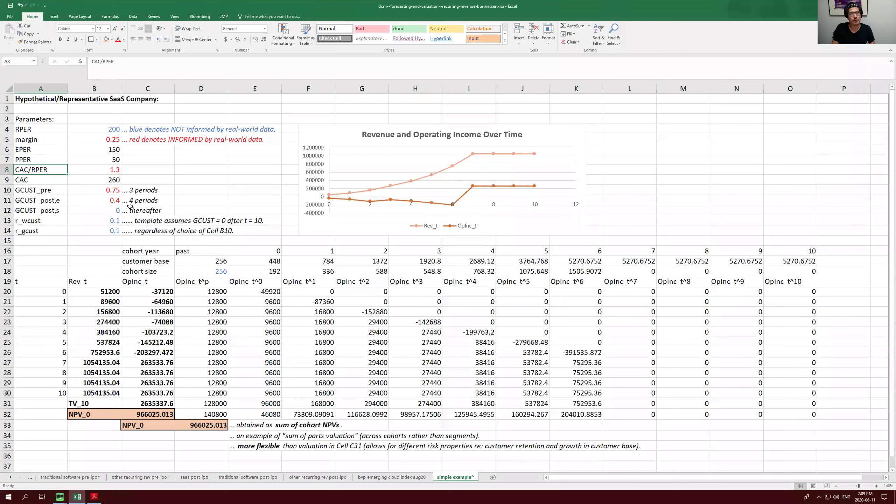
pyautogui.press('Right')
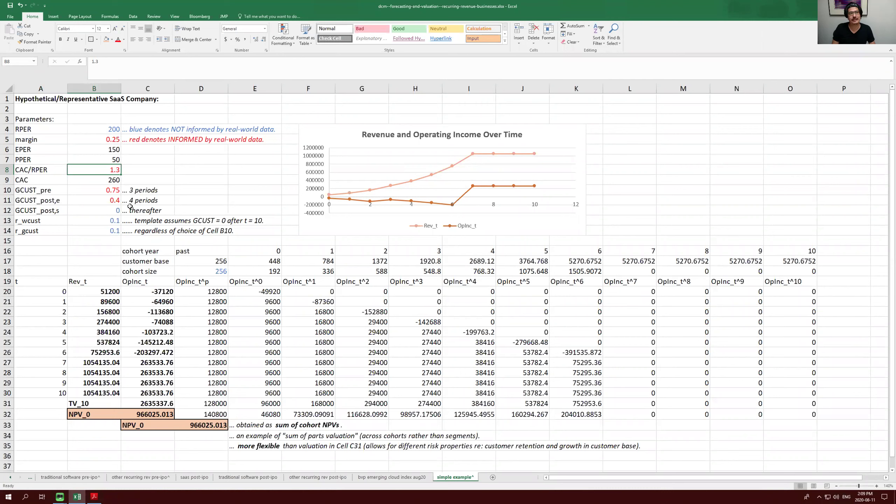
pyautogui.press('Up')
pyautogui.press('Up')
pyautogui.press('Up')
pyautogui.press('Up')
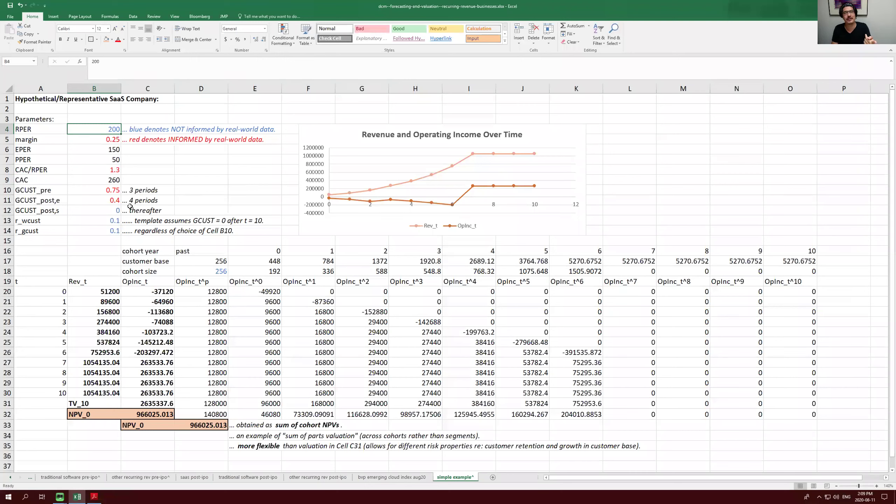
pyautogui.press('Down')
pyautogui.press('Down')
pyautogui.press('Down')
pyautogui.press('Down')
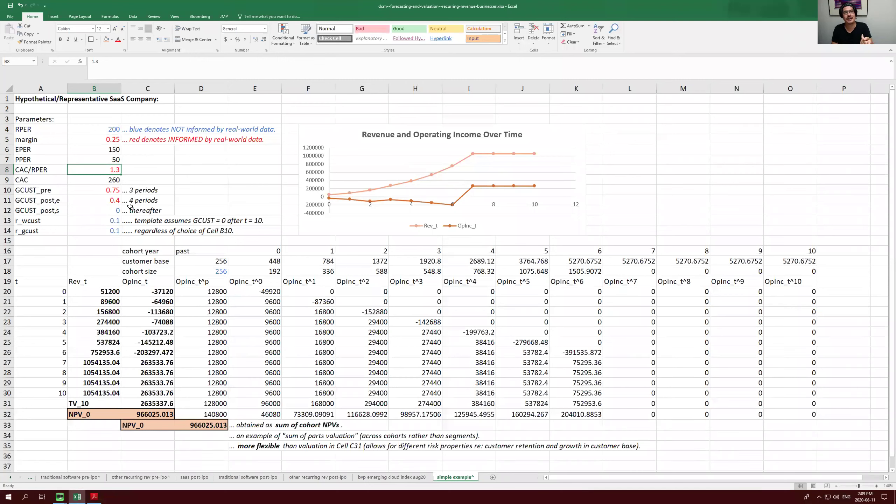
pyautogui.press('Down')
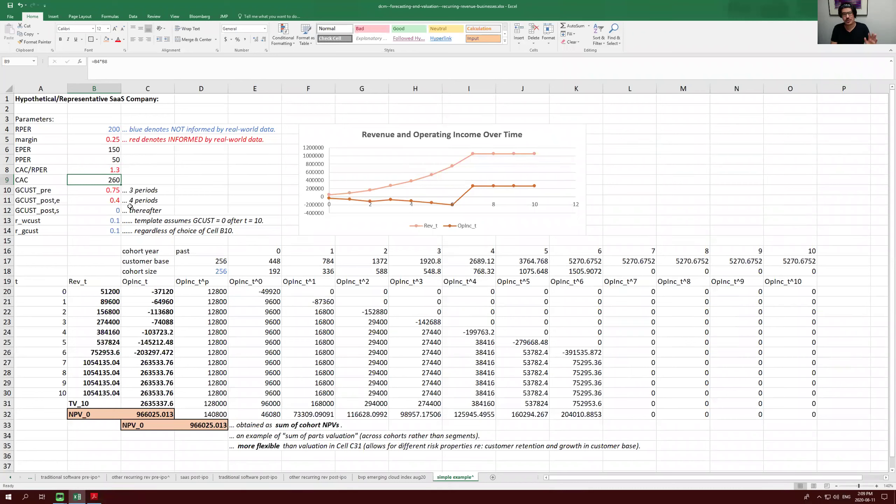
# Review the red real-world-informed parameters in column B, from margin through CAC/RPER to GCUST_pre.
pyautogui.press('Up')
pyautogui.press('Up')
pyautogui.press('Up')
pyautogui.press('Up')
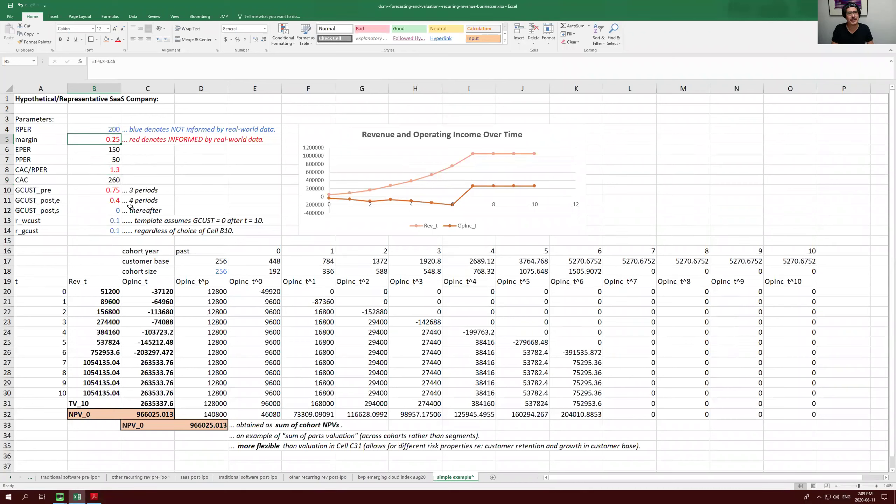
pyautogui.press('Right')
pyautogui.press('Left')
pyautogui.press('Down')
pyautogui.press('Down')
pyautogui.press('Down')
pyautogui.press('Down')
pyautogui.press('Down')
pyautogui.press('Down')
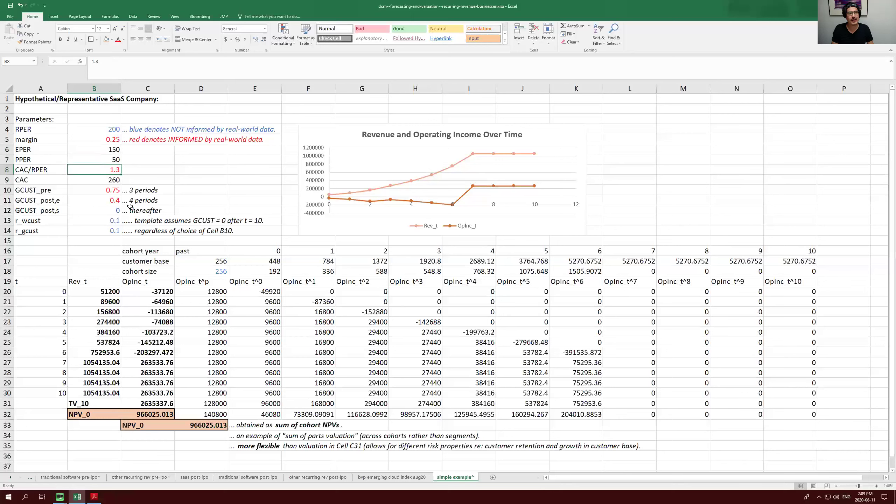
pyautogui.press('Up')
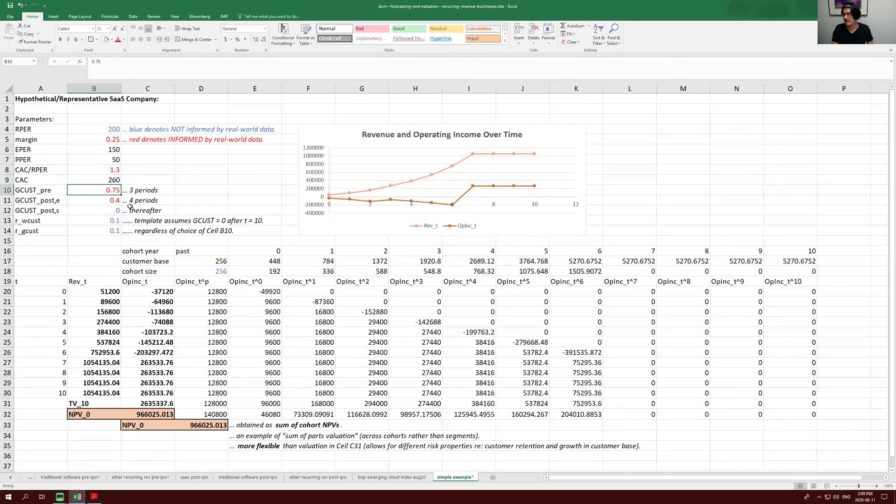
# Check the RPER value in B4 against the adjacent note explaining the blue entries.
pyautogui.press('Up')
pyautogui.press('Up')
pyautogui.press('Up')
pyautogui.press('Up')
pyautogui.press('Up')
pyautogui.press('Up')
pyautogui.press('Right')
pyautogui.press('Left')
pyautogui.press('Right')
pyautogui.press('Left')
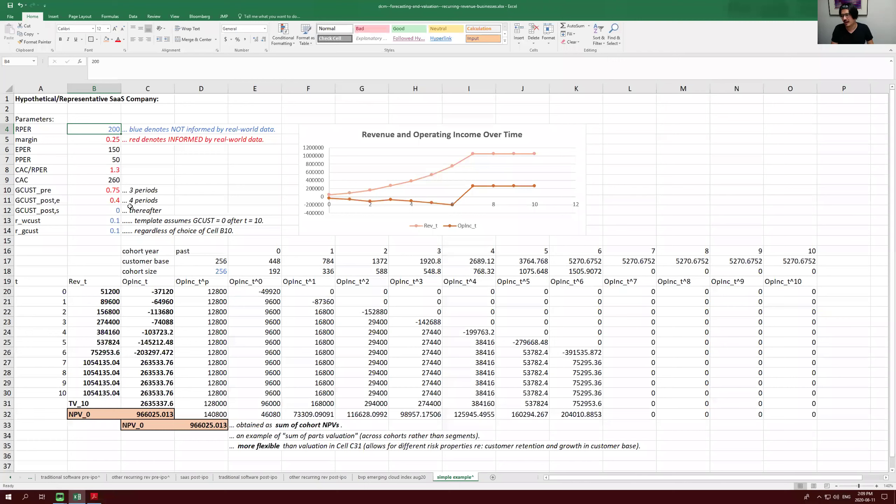
# Go through the remaining parameters in column B down to the cohort size row.
pyautogui.press('Down')
pyautogui.press('Down')
pyautogui.press('Down')
pyautogui.press('Down')
pyautogui.press('Down')
pyautogui.press('Down')
pyautogui.press('Down')
pyautogui.press('Down')
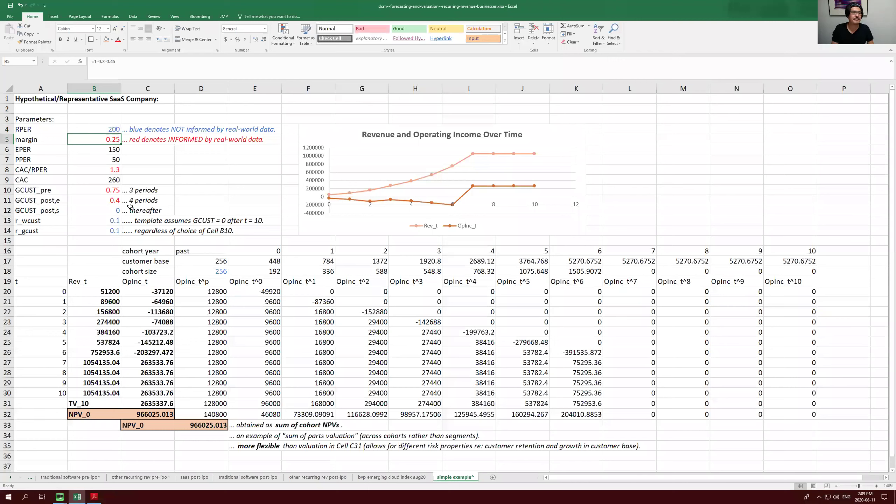
pyautogui.press('Down')
pyautogui.press('Down')
pyautogui.press('Up')
pyautogui.press('Down')
pyautogui.press('Down')
pyautogui.press('Down')
pyautogui.press('Down')
pyautogui.press('Down')
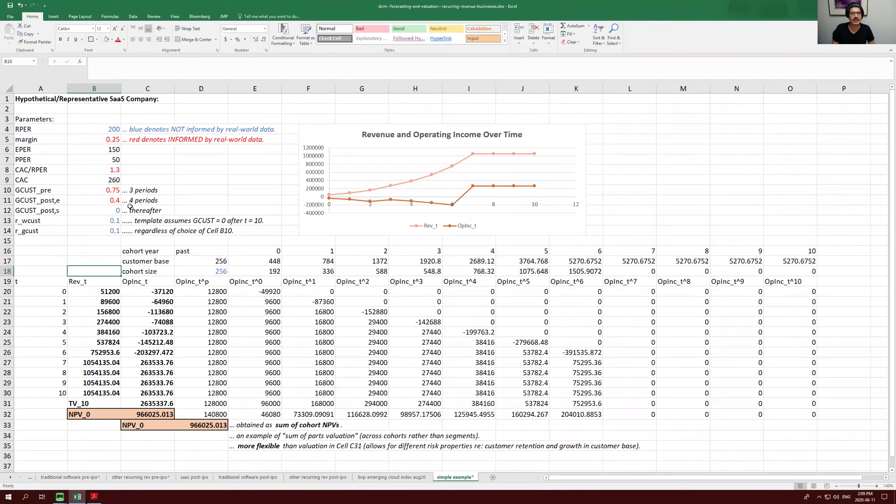
# Inspect the past cohort size in D18, the customer base above it, and the year 0 cohort formula in E18.
pyautogui.press('Right')
pyautogui.press('Right')
pyautogui.press('Right')
pyautogui.press('Left')
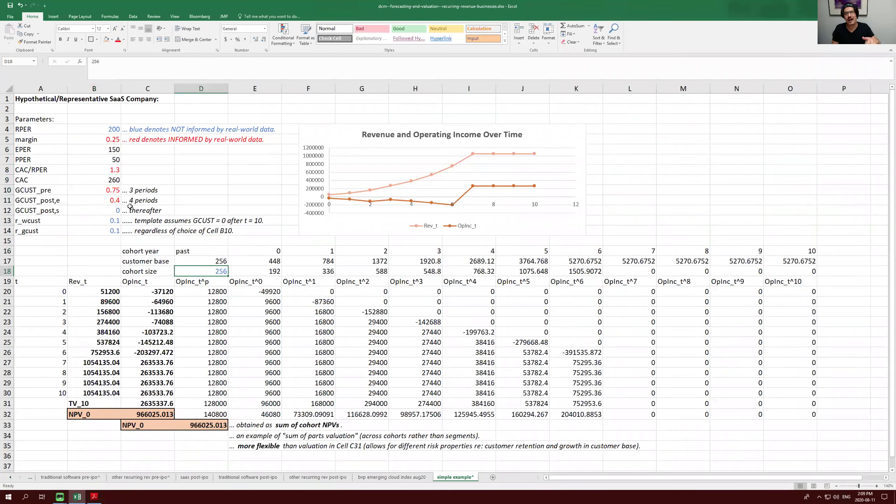
pyautogui.press('Left')
pyautogui.press('Right')
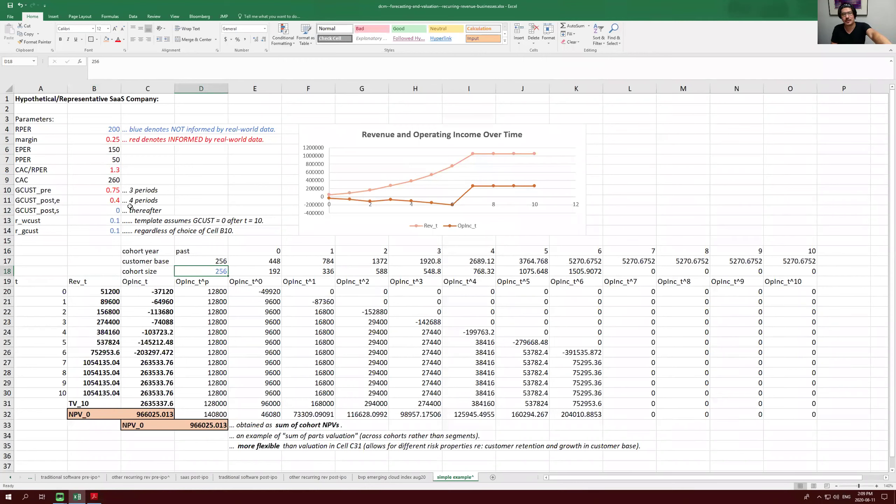
pyautogui.press('Up')
pyautogui.press('Down')
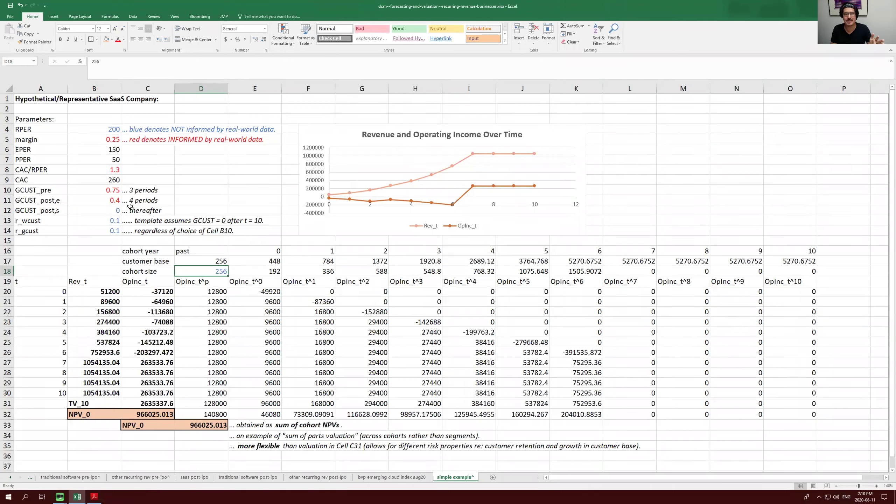
pyautogui.press('Right')
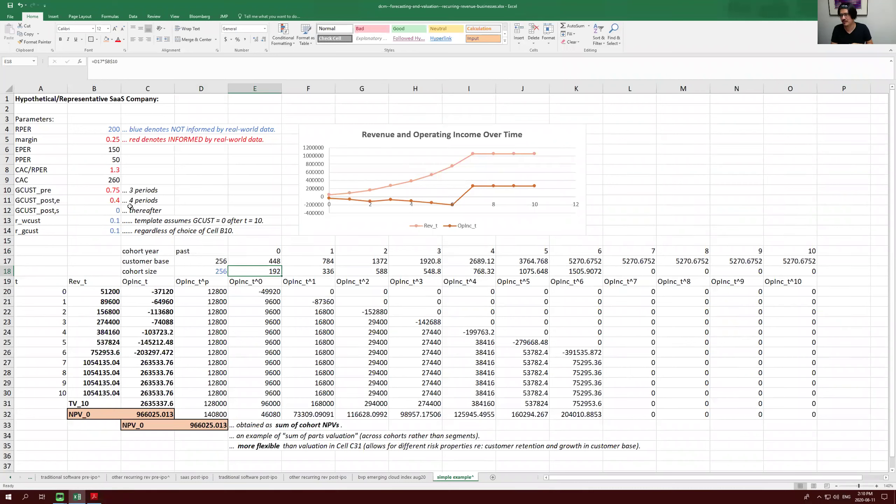
pyautogui.press('Left')
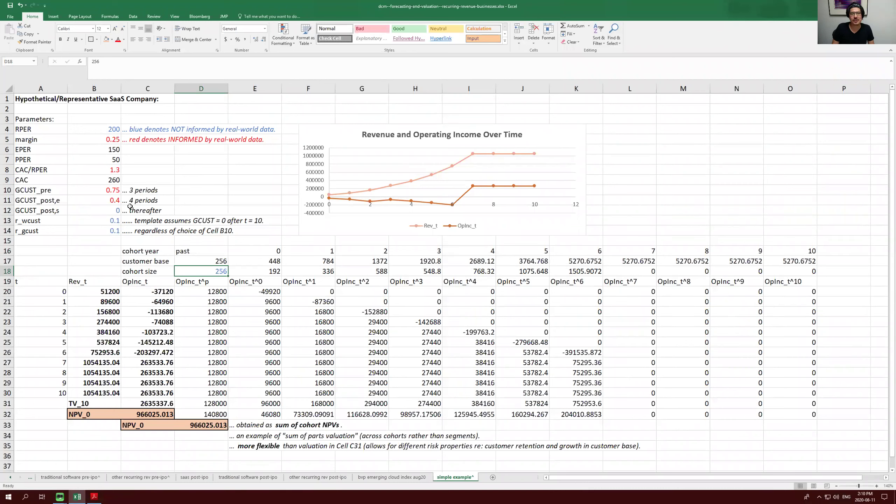
# Check the year 0 Rev_t and OpInc_t formulas in row 20, and return to the past cohort size in D18.
pyautogui.press('Left')
pyautogui.press('Left')
pyautogui.press('Down')
pyautogui.press('Down')
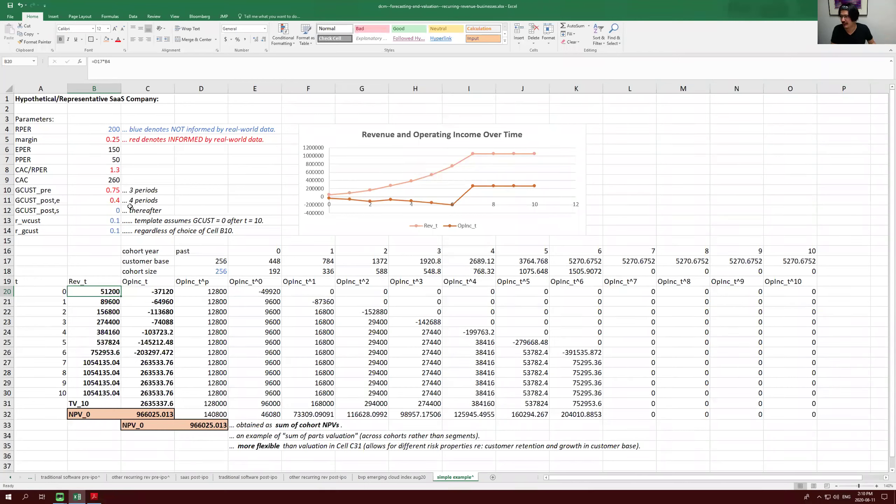
pyautogui.press('Right')
pyautogui.press('Right')
pyautogui.press('Right')
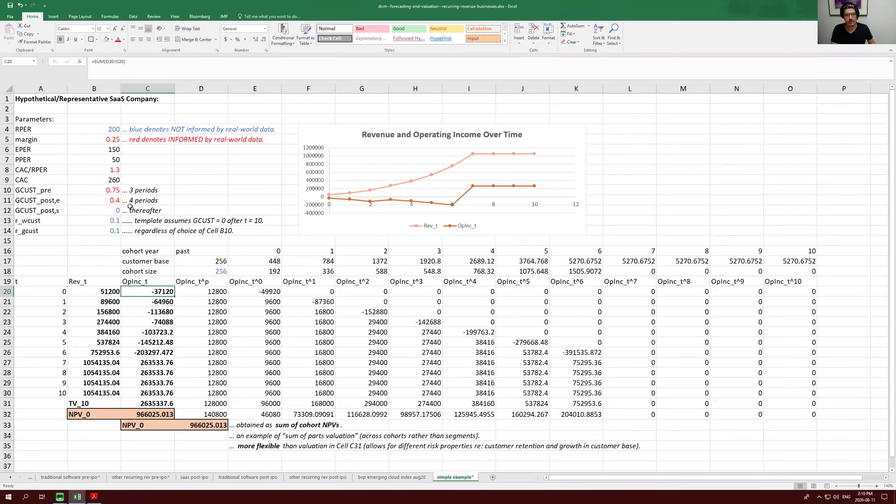
pyautogui.press('Up')
pyautogui.press('Up')
pyautogui.press('Left')
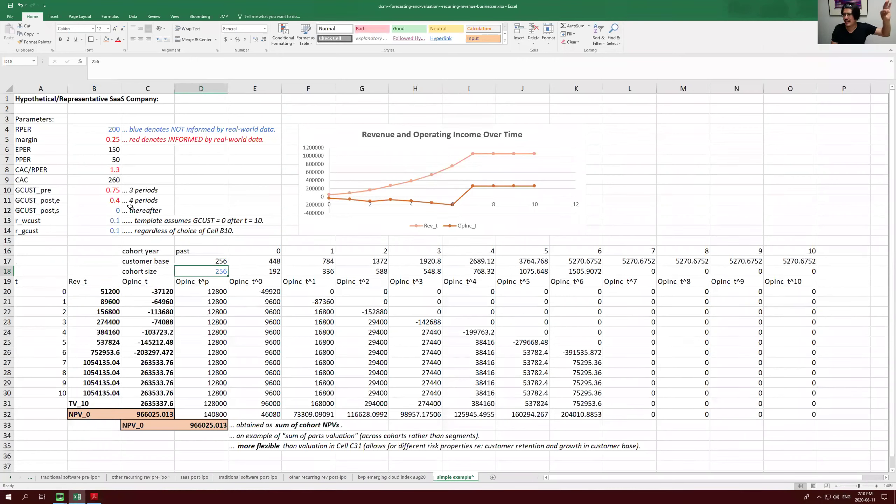
# Switch to the recurring revenue slide deck in Adobe Acrobat Reader and page back to its title slide.
pyautogui.click(94, 497)
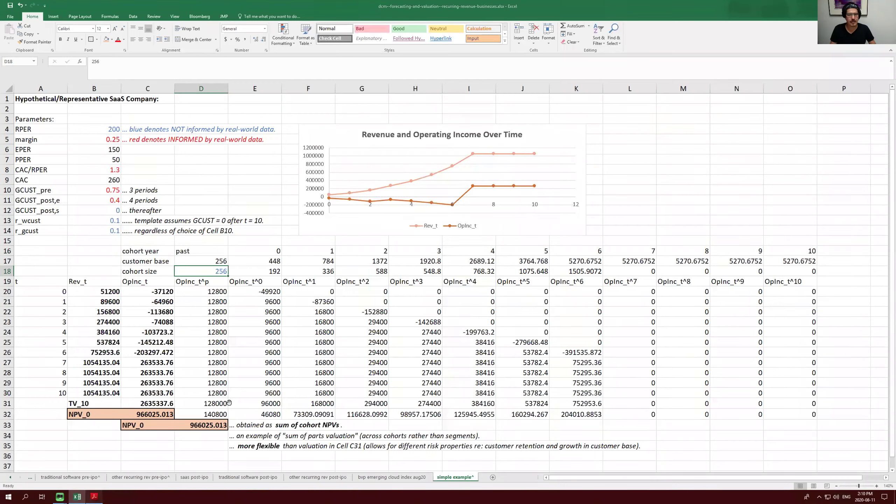
pyautogui.press('Left')
pyautogui.press('Left')
pyautogui.press('Left')
pyautogui.press('Left')
pyautogui.press('Left')
pyautogui.press('Left')
pyautogui.press('Left')
pyautogui.press('Left')
pyautogui.press('Left')
pyautogui.press('Left')
pyautogui.press('Left')
pyautogui.press('Left')
pyautogui.press('Left')
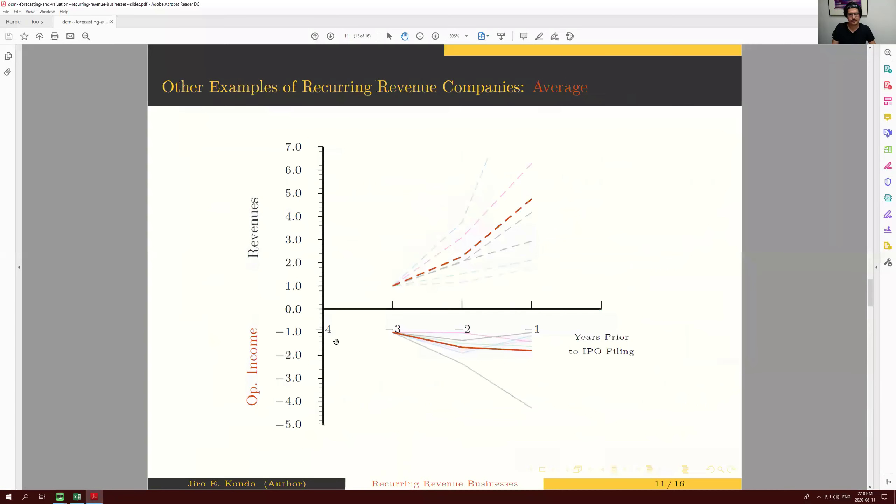
pyautogui.press('Left')
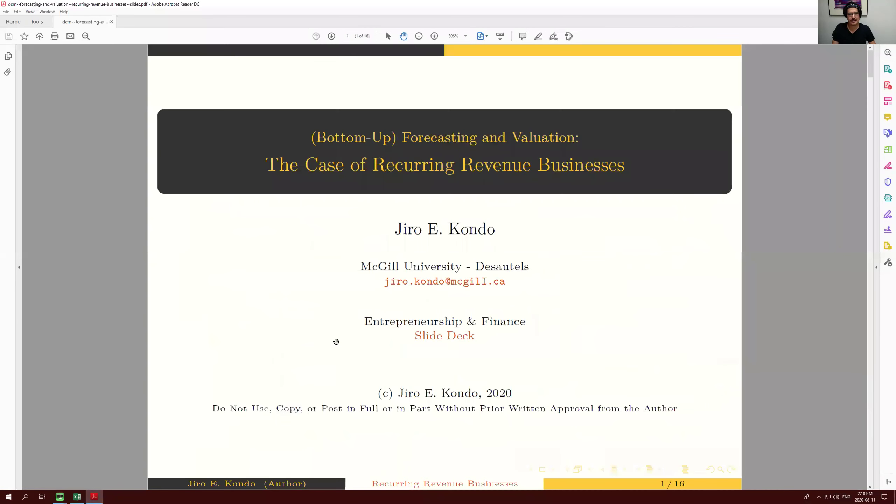
# Page forward through the deck to the slide "Key Takeaways From Simple Example and Next Steps".
pyautogui.press('Right')
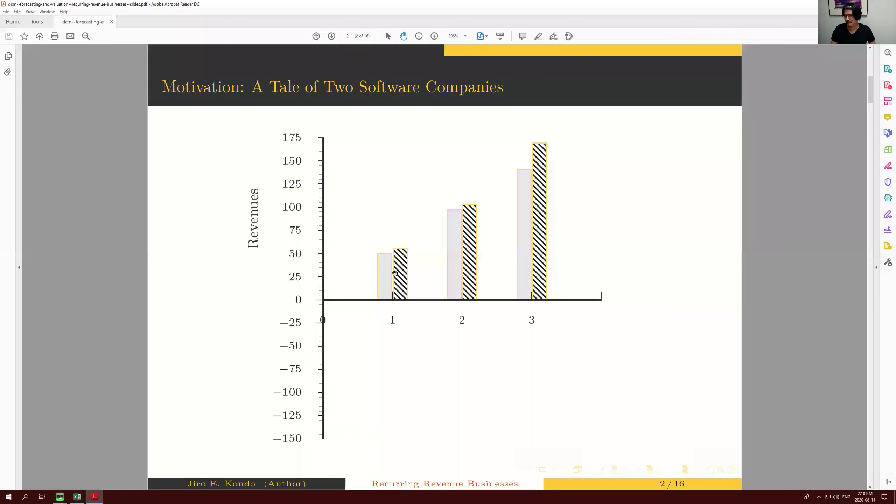
pyautogui.press('Right')
pyautogui.press('Right')
pyautogui.press('Right')
pyautogui.press('Right')
pyautogui.press('Right')
pyautogui.press('Right')
pyautogui.press('Right')
pyautogui.press('Right')
pyautogui.press('Right')
pyautogui.press('Right')
pyautogui.press('Right')
pyautogui.press('Right')
pyautogui.press('Right')
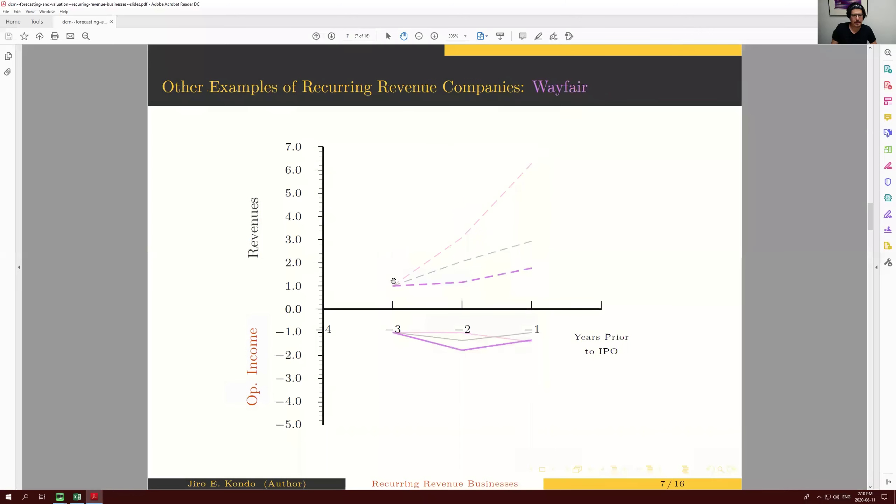
pyautogui.press('Right')
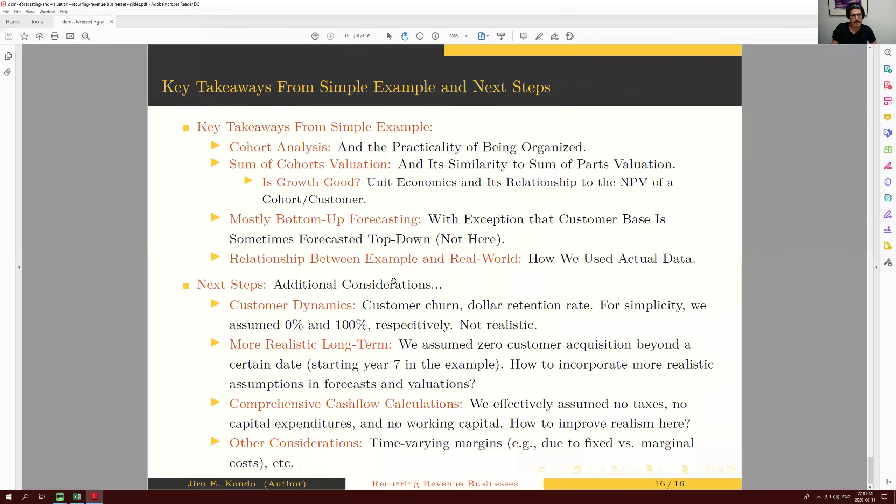
# Return to the simple example slide, switch to the Excel workbook, and examine the past cohort column from D16 to D32 and its size in D18.
pyautogui.press('Left')
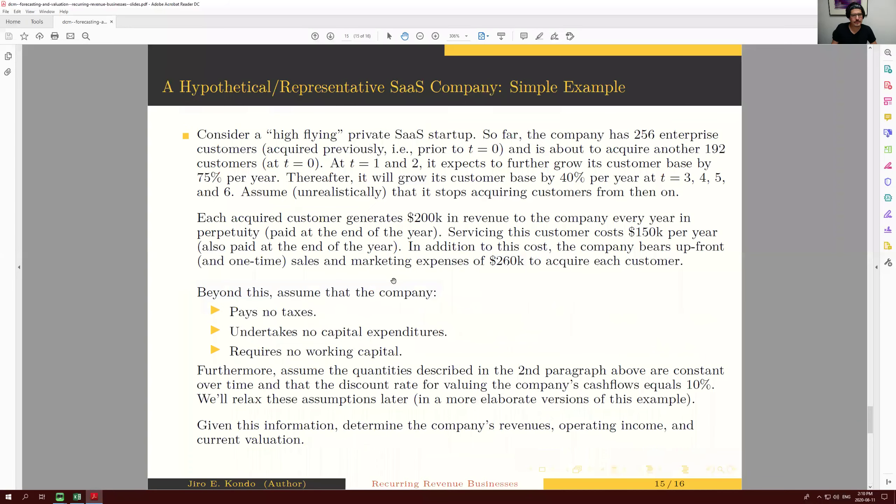
pyautogui.click(77, 497)
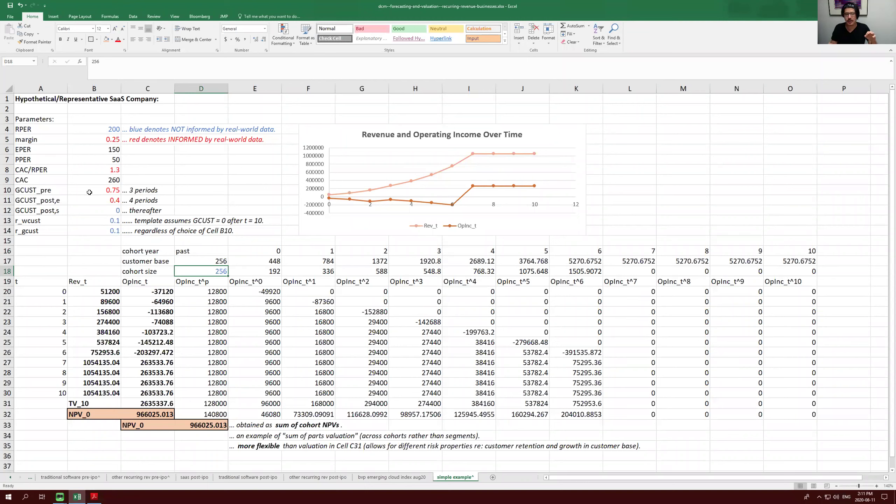
pyautogui.moveTo(194, 250); pyautogui.dragTo(193, 261)
pyautogui.moveTo(197, 336); pyautogui.dragTo(205, 415)
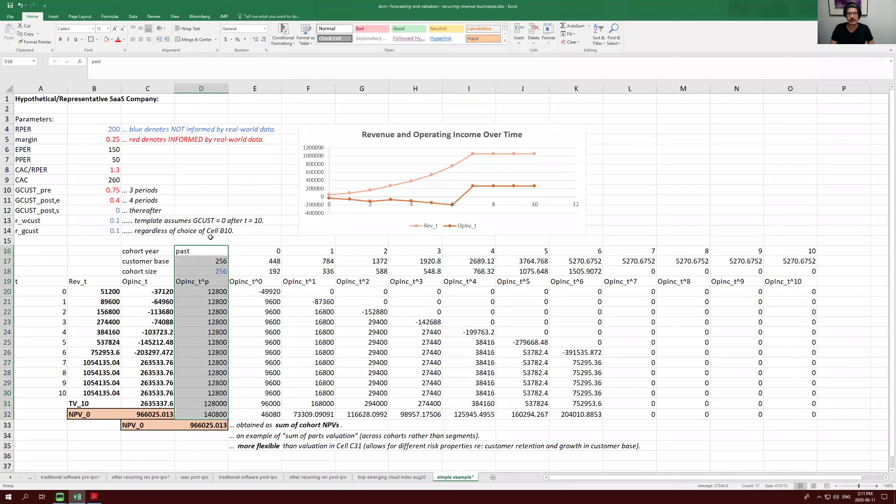
pyautogui.click(192, 281)
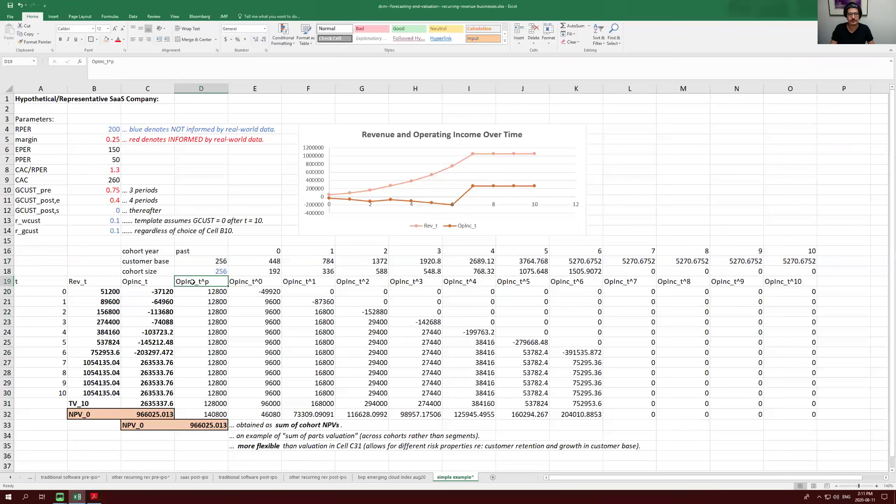
pyautogui.click(212, 271)
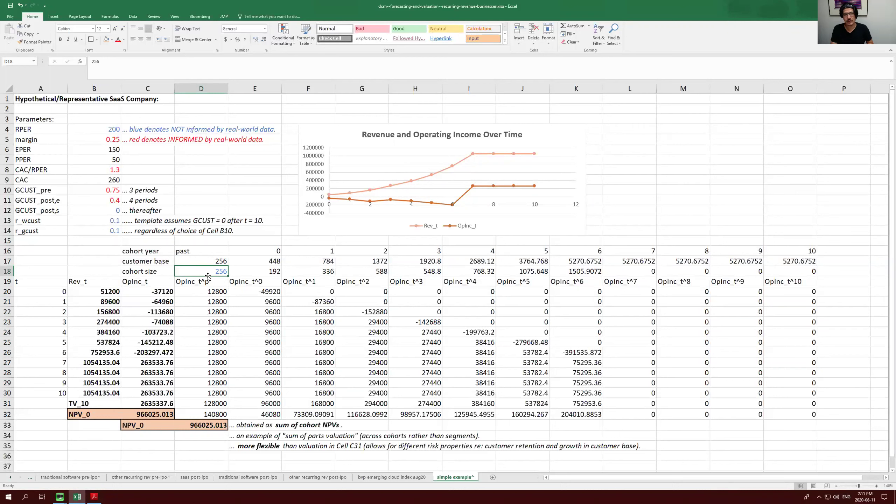
# Examine the year 0 cohort column from E16 to E31 and the cohort size formula in E18.
pyautogui.moveTo(259, 252); pyautogui.dragTo(256, 406)
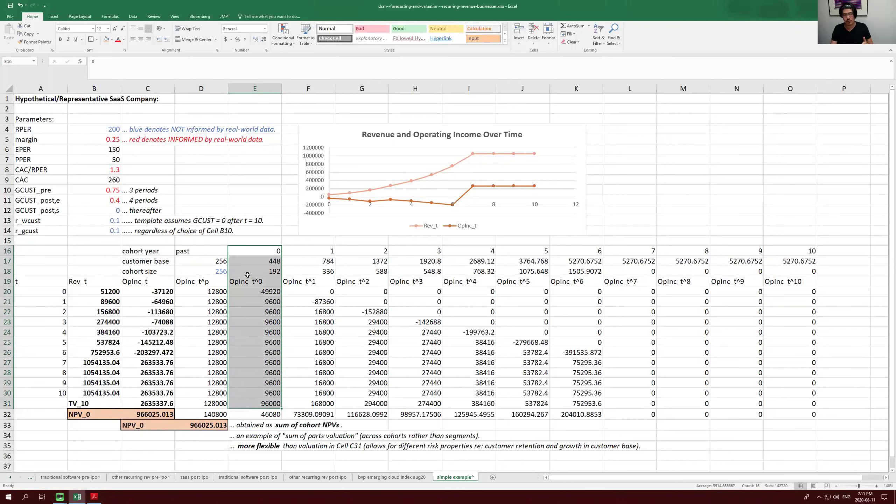
pyautogui.click(253, 256)
pyautogui.press('Left')
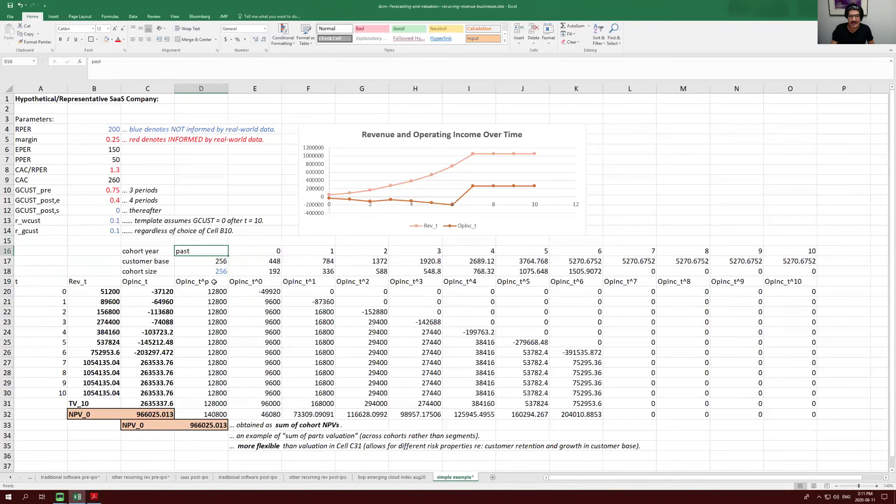
pyautogui.press('Right')
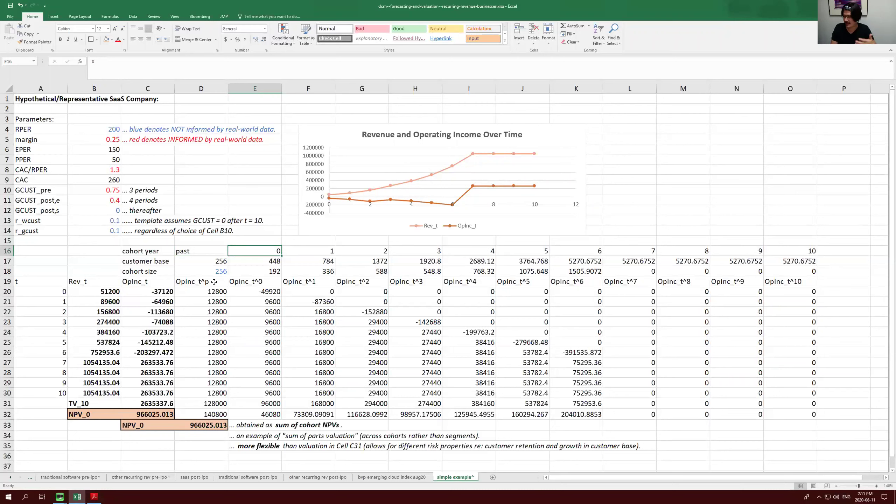
pyautogui.press('Down')
pyautogui.press('Down')
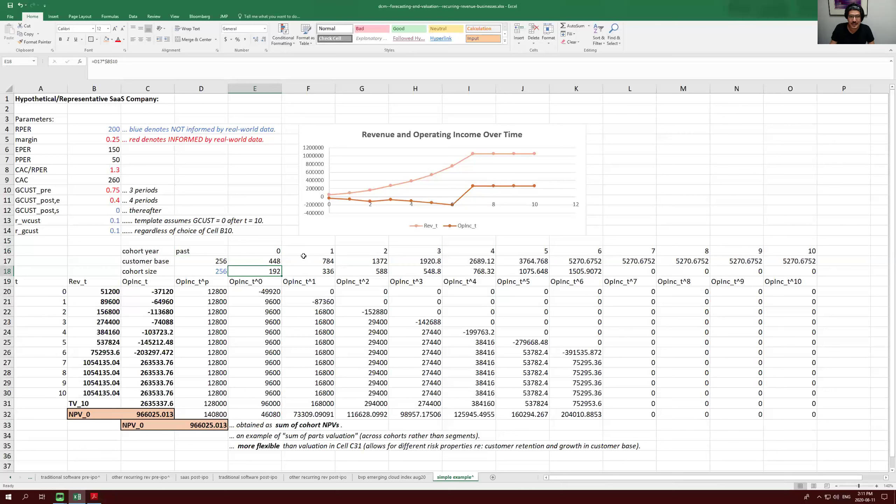
# Highlight the year 1, year 2 and year 6 cohort columns from row 16 to row 31, one after another.
pyautogui.moveTo(307, 252); pyautogui.dragTo(315, 407)
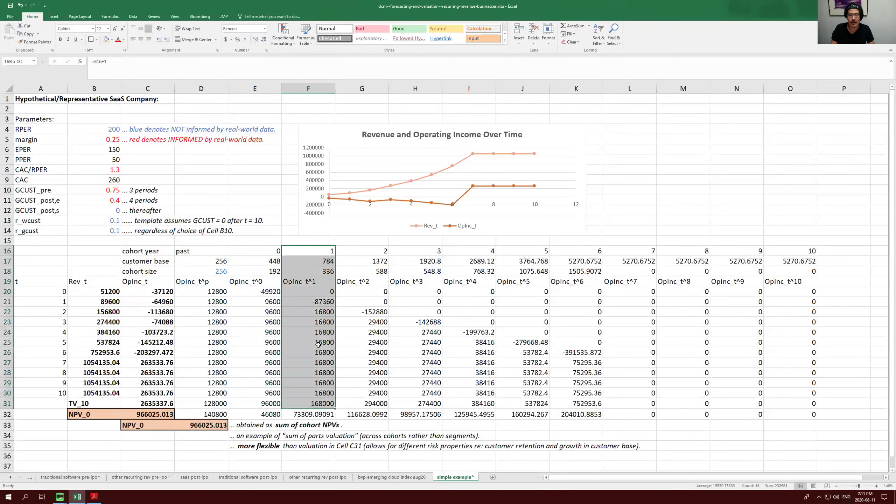
pyautogui.click(362, 252)
pyautogui.moveTo(359, 360); pyautogui.dragTo(361, 404)
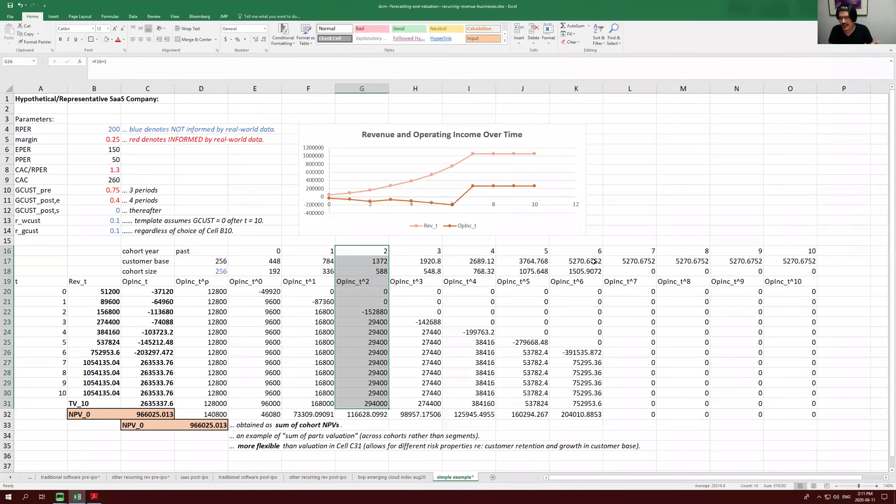
pyautogui.click(588, 252)
pyautogui.moveTo(585, 336); pyautogui.dragTo(586, 402)
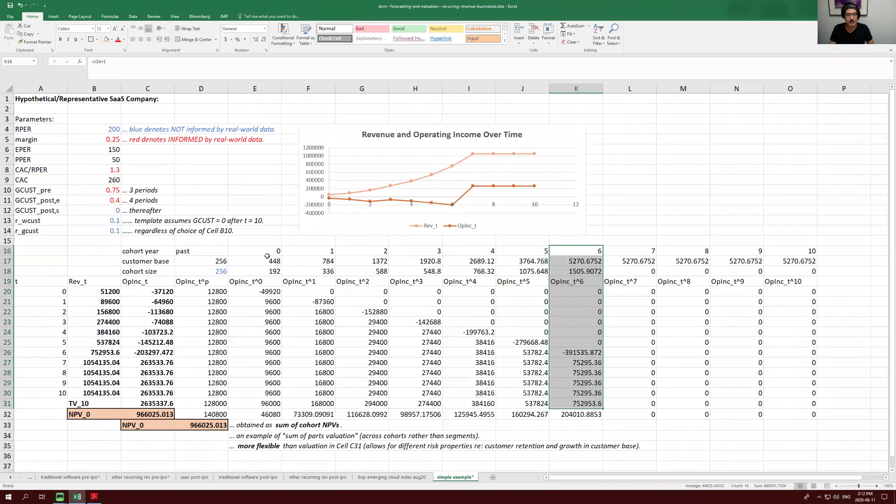
# Compare the operating income columns of the past, year 0 and year 1 cohorts by highlighting each from row 16 downward.
pyautogui.moveTo(268, 255); pyautogui.dragTo(257, 395)
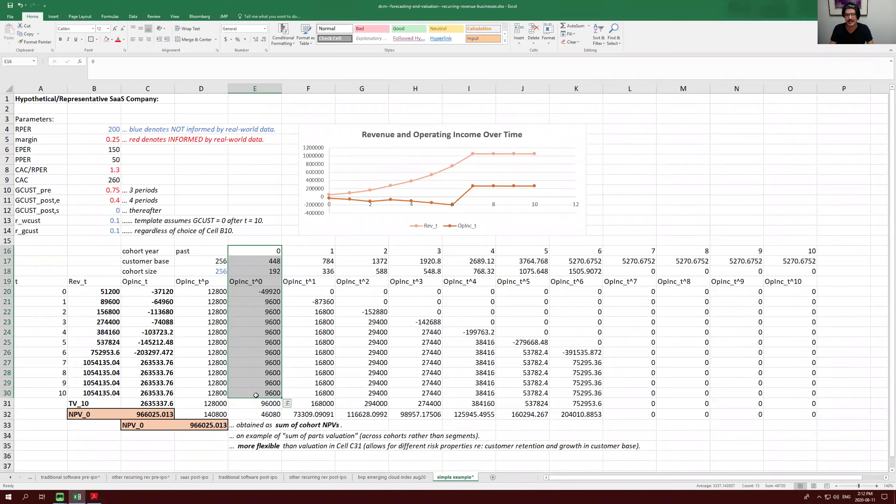
pyautogui.moveTo(192, 252); pyautogui.dragTo(201, 292)
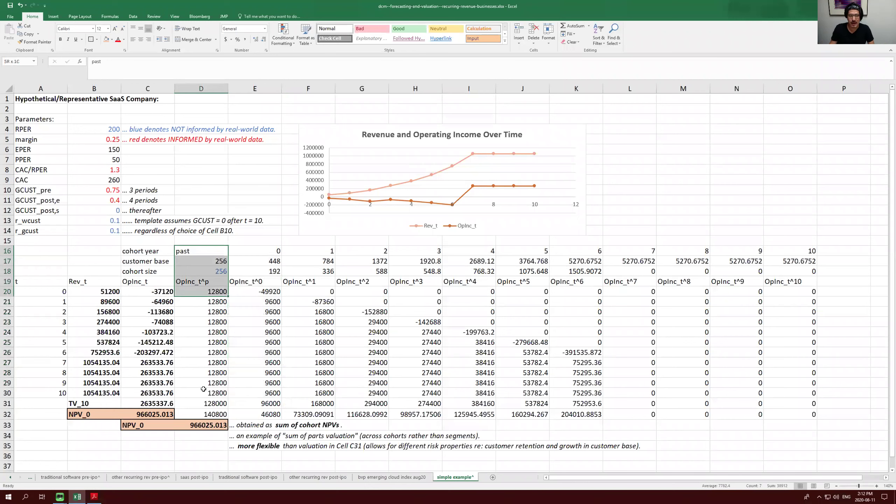
pyautogui.moveTo(265, 251); pyautogui.dragTo(256, 386)
pyautogui.moveTo(313, 249); pyautogui.dragTo(309, 383)
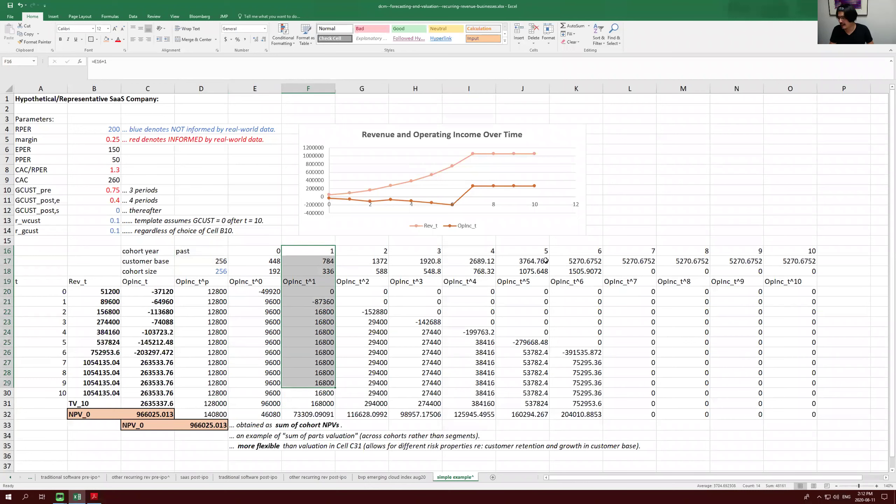
# Relate the past cohort's year 0 operating income in D20 to the cohort size in D18 and the PPER parameter in row 7.
pyautogui.click(222, 295)
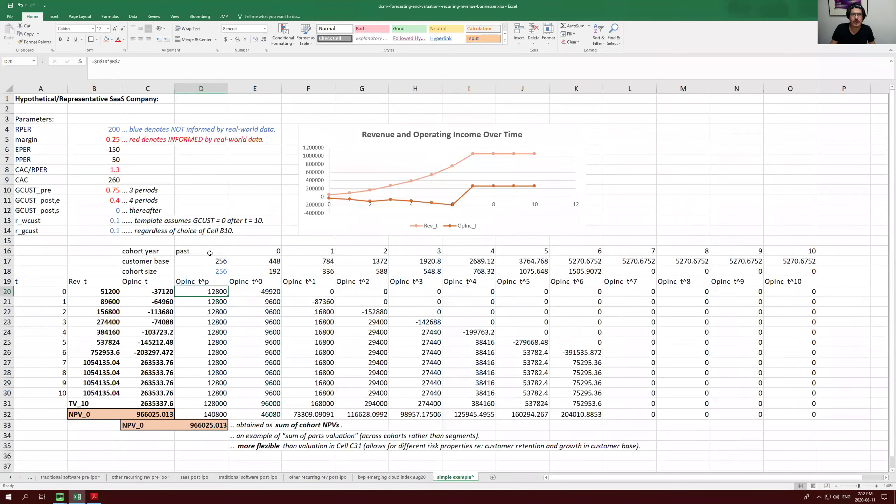
pyautogui.click(209, 272)
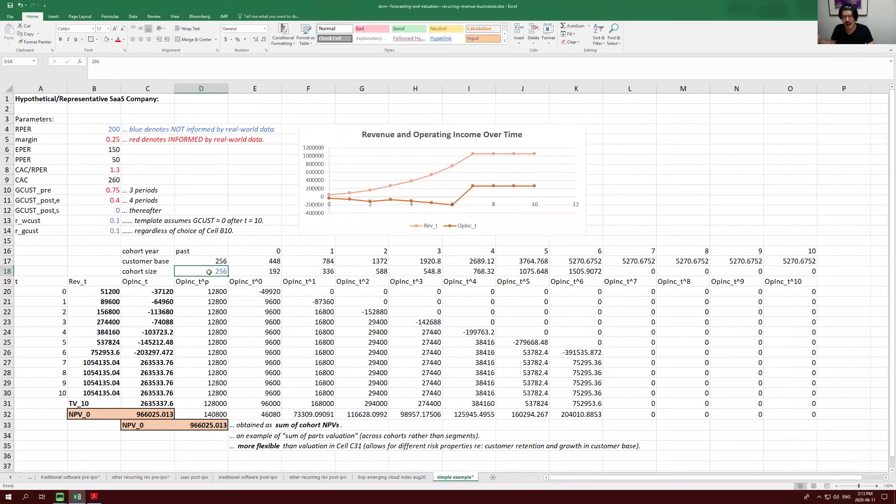
pyautogui.click(88, 161)
pyautogui.moveTo(39, 160); pyautogui.dragTo(102, 163)
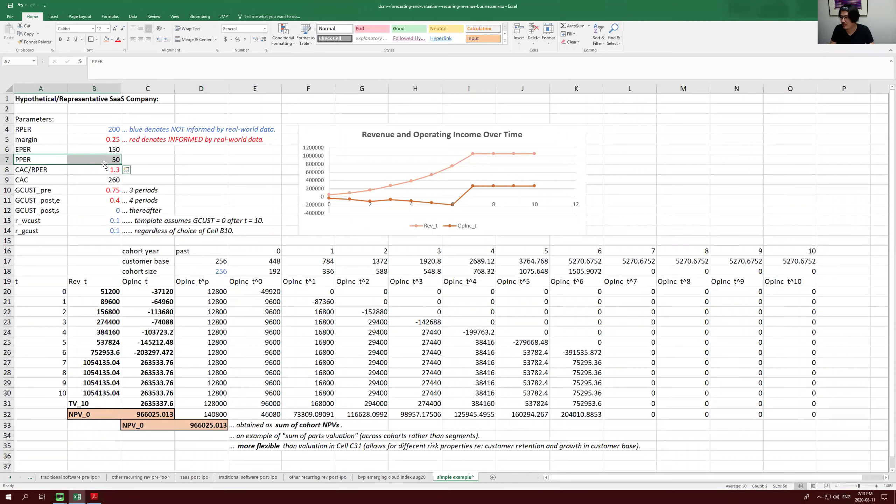
pyautogui.click(206, 292)
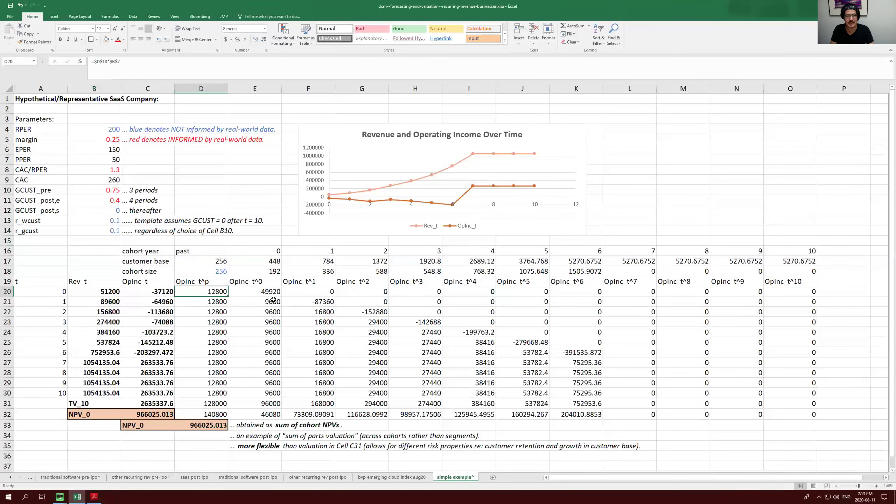
# Inspect the cell references in the D20 formula, and check the past cohort's operating income formulas down to D29.
pyautogui.doubleClick(205, 293)
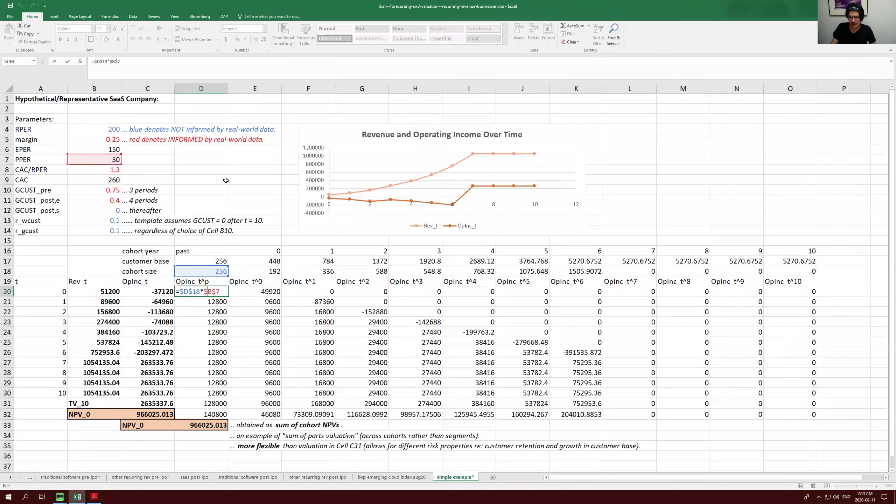
pyautogui.press('Escape')
pyautogui.press('Down')
pyautogui.press('Down')
pyautogui.press('Down')
pyautogui.press('Down')
pyautogui.press('Down')
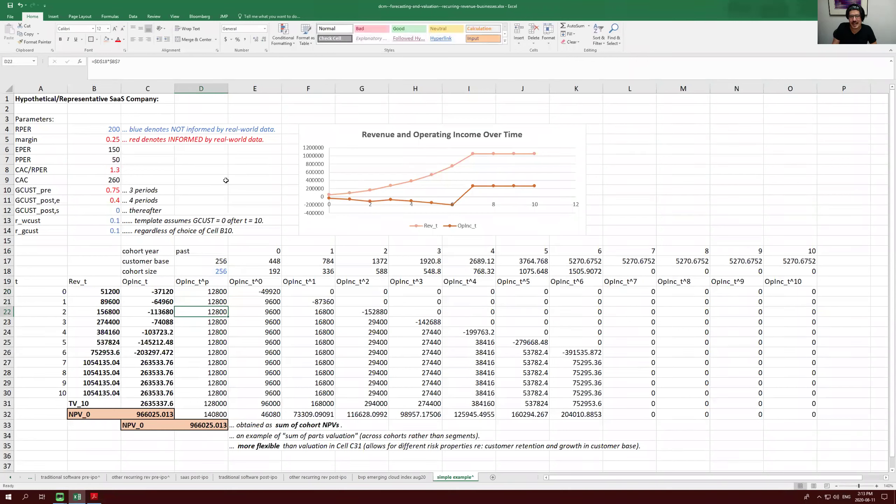
pyautogui.press('Down')
pyautogui.press('Down')
pyautogui.press('Down')
pyautogui.press('Down')
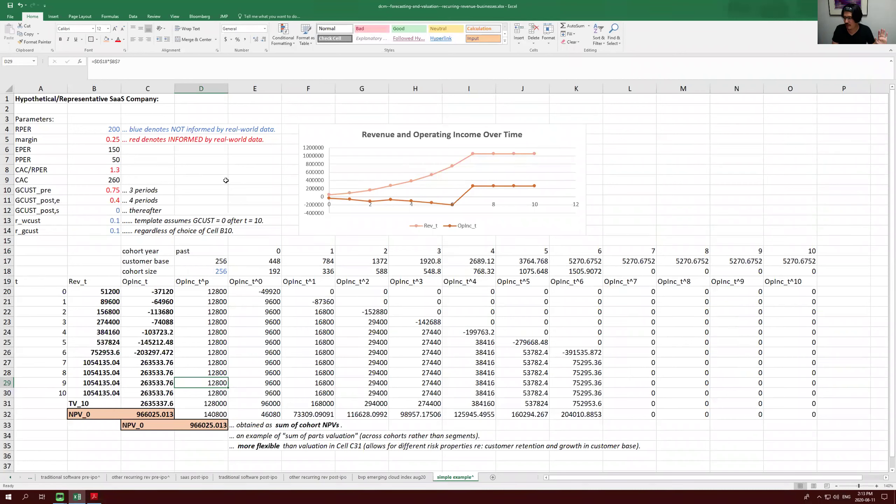
# Go back up the past cohort column to D20 and recheck its operating income formula without changing it.
pyautogui.press('Up')
pyautogui.press('Up')
pyautogui.press('Up')
pyautogui.press('Up')
pyautogui.press('Up')
pyautogui.press('Up')
pyautogui.press('Up')
pyautogui.press('Up')
pyautogui.press('Up')
pyautogui.press('Up')
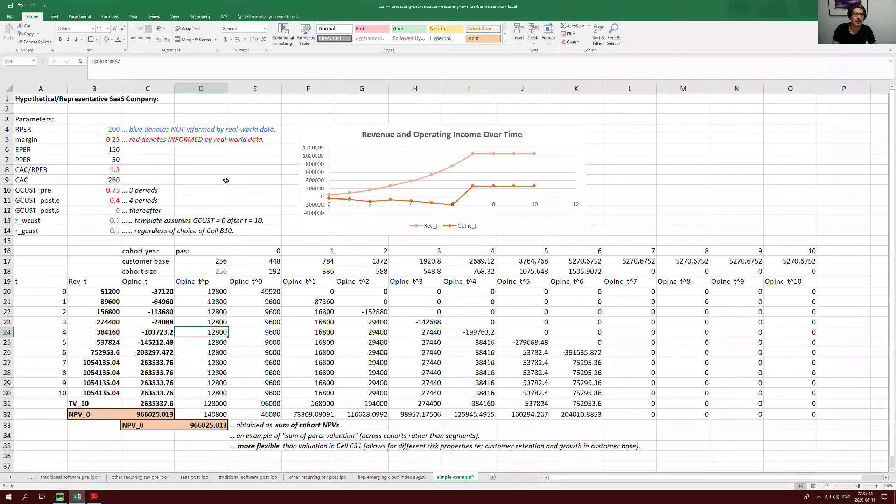
pyautogui.press('Down')
pyautogui.press('Down')
pyautogui.press('Down')
pyautogui.press('Right')
pyautogui.press('Up')
pyautogui.press('Up')
pyautogui.press('Up')
pyautogui.press('Left')
pyautogui.press('Down')
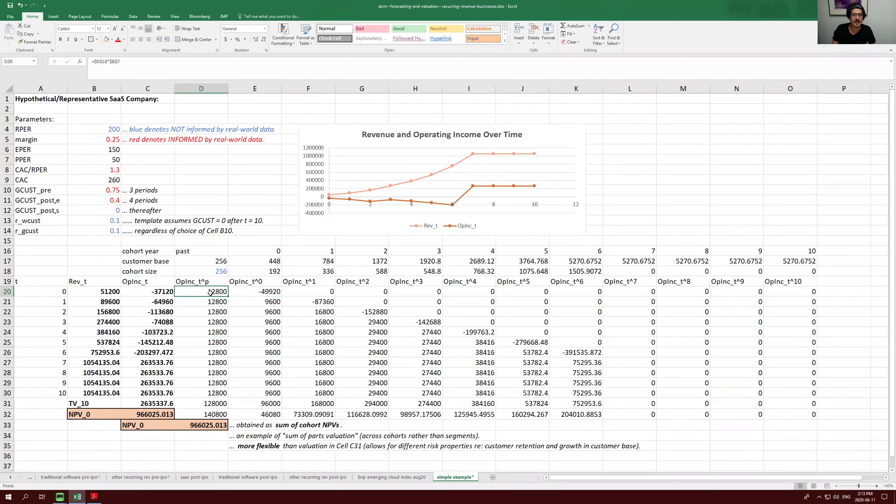
pyautogui.press('F2')
pyautogui.press('Escape')
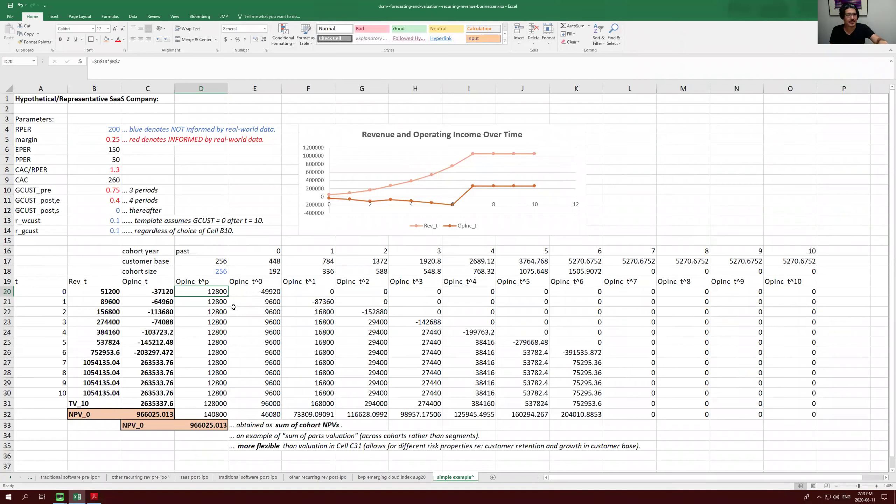
# Check the year 0 revenue formula in B20 against RPER in B4 and the past cohort size in D18, and return to D20.
pyautogui.press('Left')
pyautogui.press('Left')
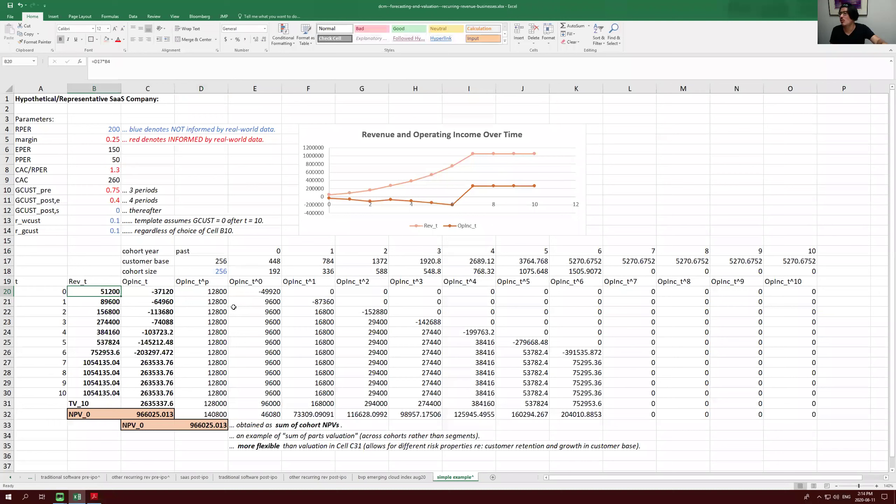
pyautogui.press('Up')
pyautogui.press('Up')
pyautogui.press('Up')
pyautogui.press('Up')
pyautogui.press('Up')
pyautogui.press('Up')
pyautogui.press('Up')
pyautogui.press('Up')
pyautogui.press('Up')
pyautogui.press('Up')
pyautogui.press('Up')
pyautogui.press('Up')
pyautogui.press('Up')
pyautogui.press('Up')
pyautogui.press('Up')
pyautogui.press('Up')
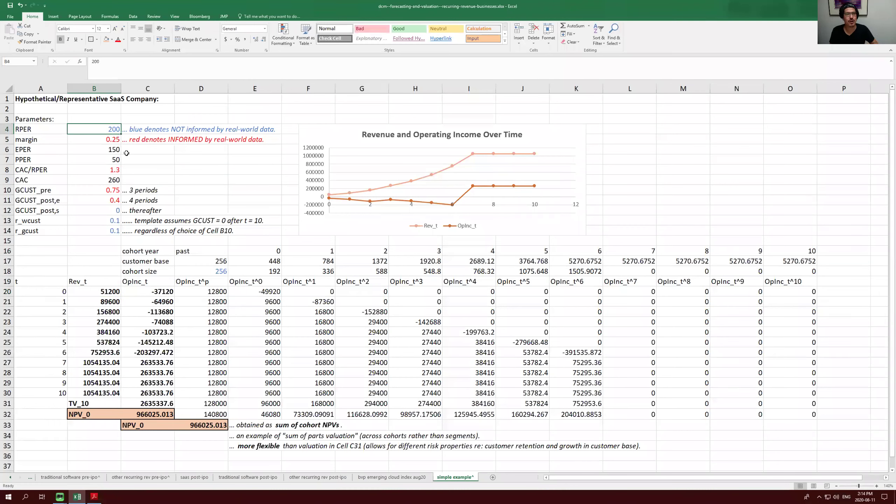
pyautogui.click(221, 273)
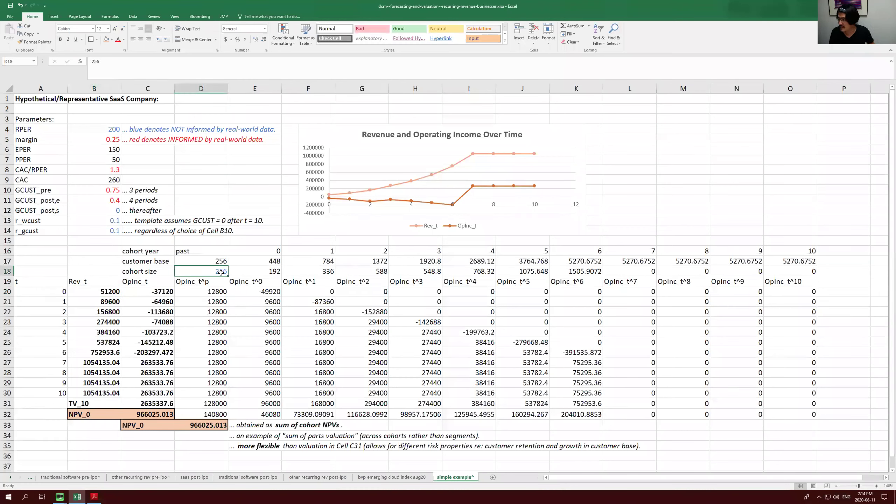
pyautogui.click(212, 292)
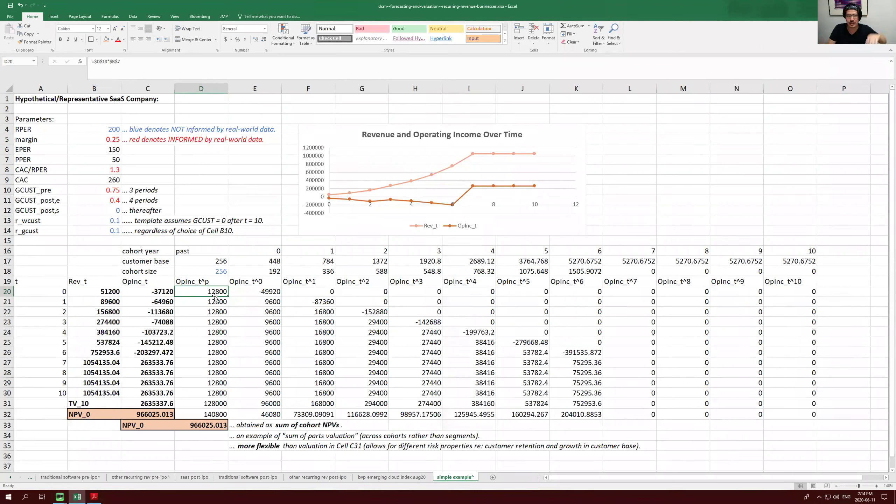
# Highlight the year 0 cohort column from E16 to E31 and inspect the references in the E20 operating income formula.
pyautogui.click(254, 293)
pyautogui.moveTo(255, 251); pyautogui.dragTo(252, 401)
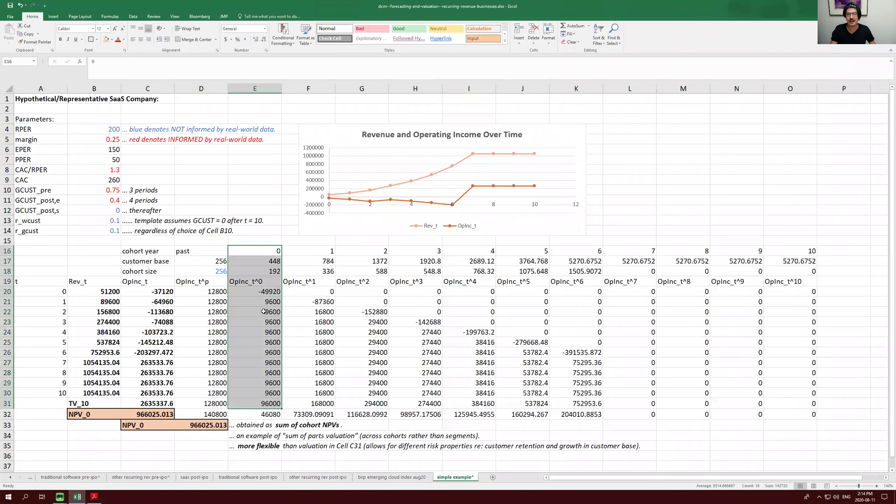
pyautogui.click(254, 293)
pyautogui.doubleClick(253, 294)
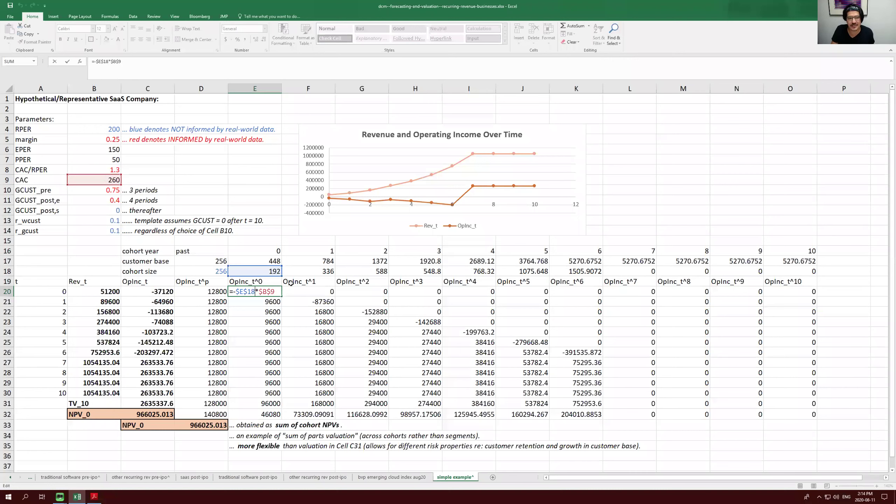
pyautogui.hotkey('ctrl', 'Return')
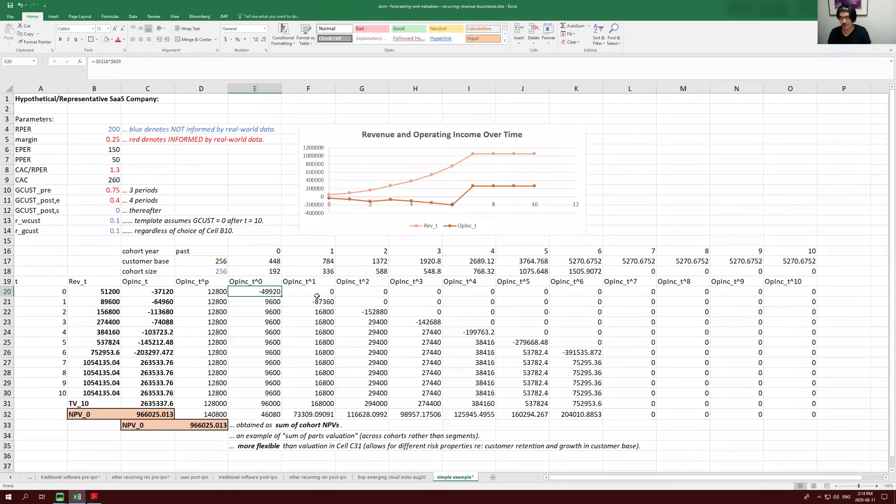
# Compare the past and year 0 cohort values in row 20, and show the range summed by the total operating income formula in C20.
pyautogui.press('Left')
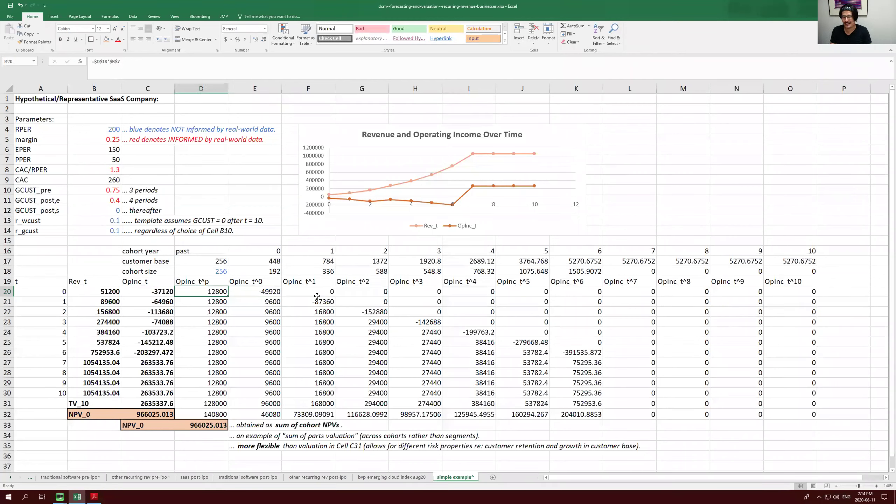
pyautogui.press('Right')
pyautogui.press('Left')
pyautogui.press('Left')
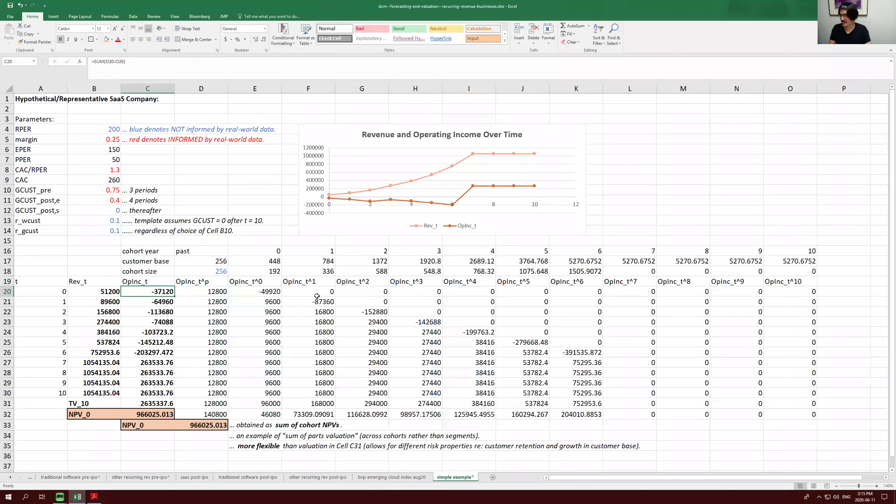
pyautogui.doubleClick(155, 293)
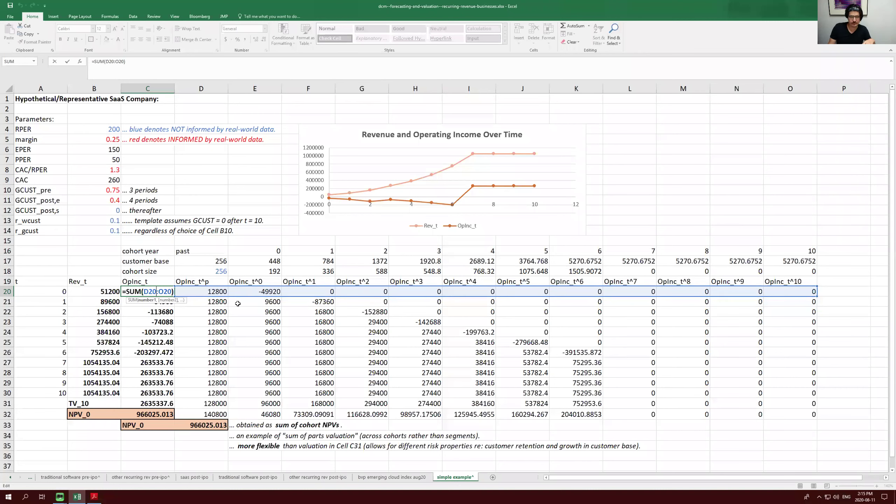
# Leave the C20 formula unchanged and inspect how the year 0 cohort's E21 formula uses cohort size E18 and PPER in B7.
pyautogui.hotkey('ctrl', 'Return')
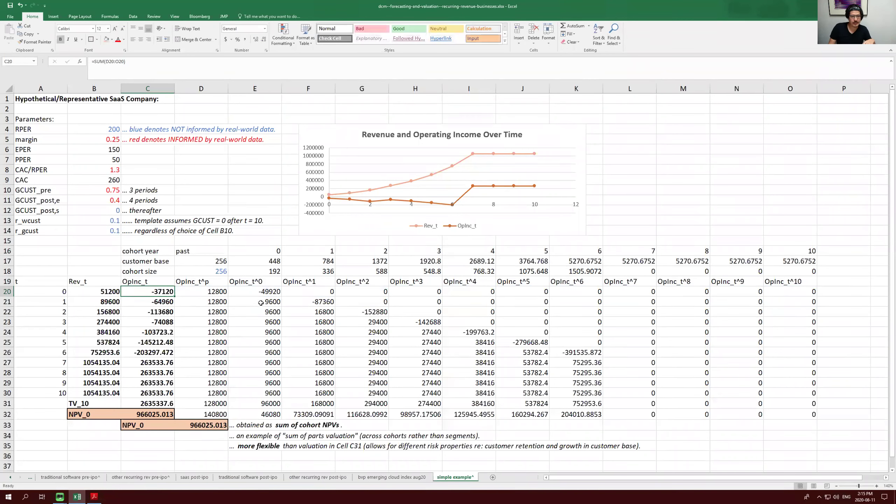
pyautogui.click(259, 293)
pyautogui.doubleClick(263, 307)
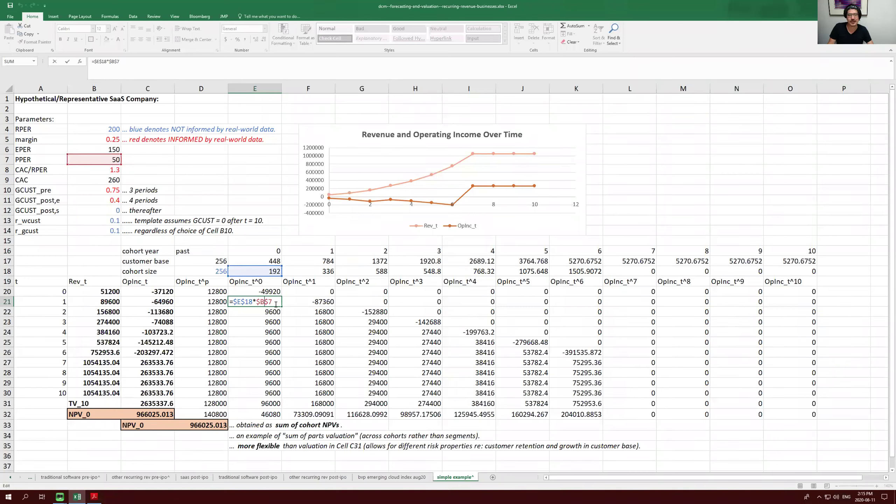
pyautogui.hotkey('ctrl', 'Return')
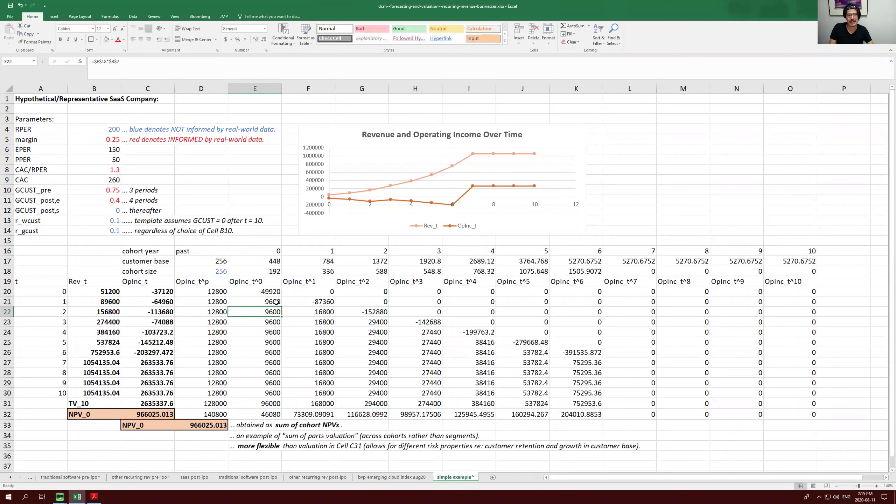
# Walk down the year 0 cohort column below E22 toward row 30 and back up, checking that each year uses the same formula.
pyautogui.press('Down')
pyautogui.press('Down')
pyautogui.press('Down')
pyautogui.press('Down')
pyautogui.press('Down')
pyautogui.press('Down')
pyautogui.press('Down')
pyautogui.press('Down')
pyautogui.press('Down')
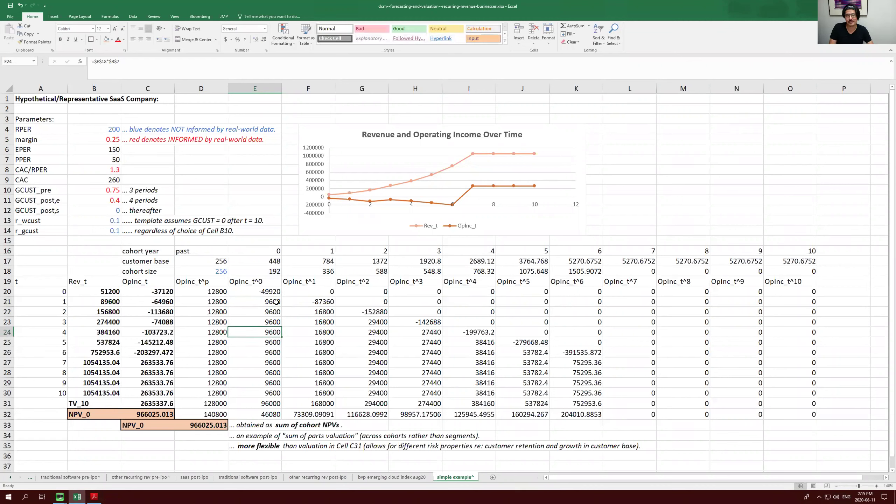
pyautogui.press('Up')
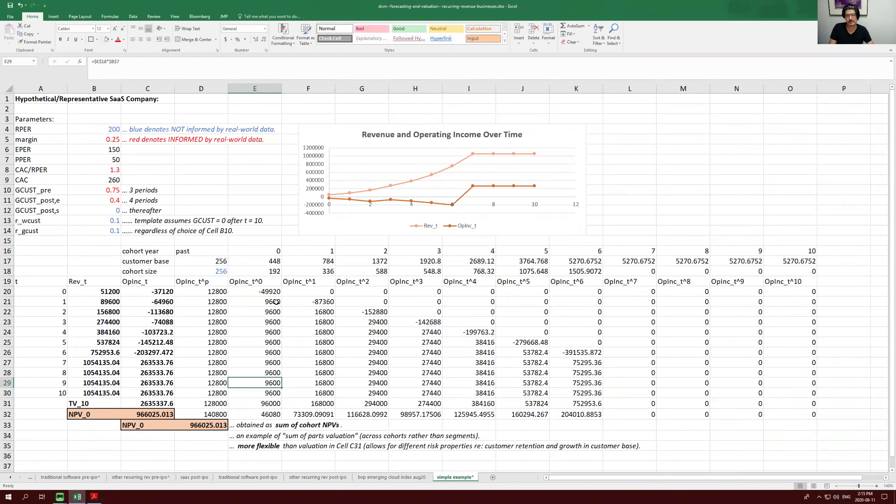
pyautogui.press('Up')
pyautogui.press('Up')
pyautogui.press('Up')
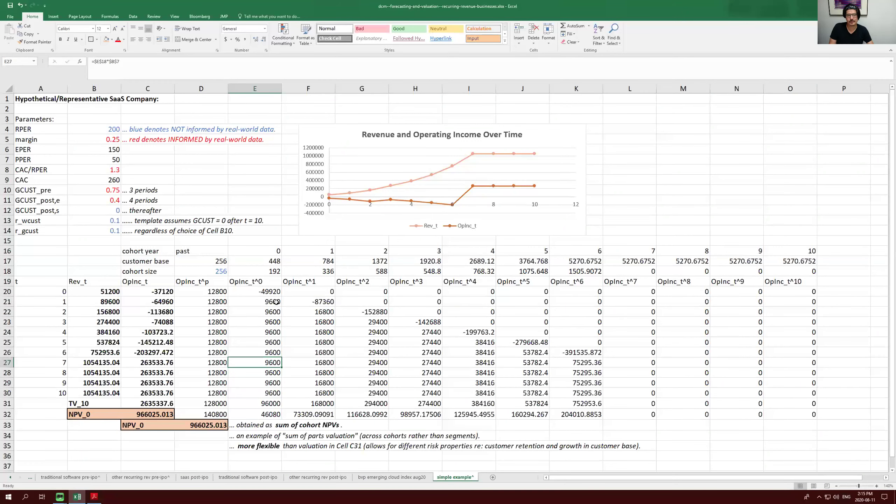
# Highlight the past cohort's income in D20:D30, and compare it with year 0 cohort cell E20 and range E21:E30.
pyautogui.moveTo(213, 293); pyautogui.dragTo(215, 393)
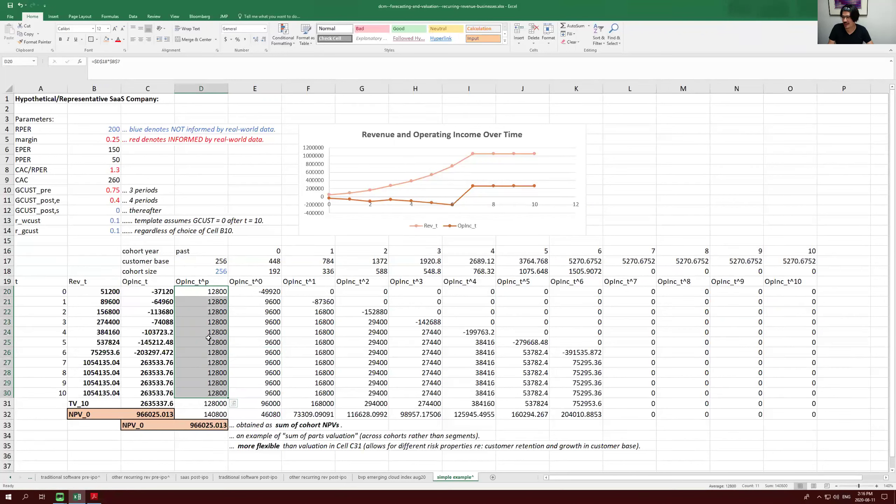
pyautogui.click(256, 293)
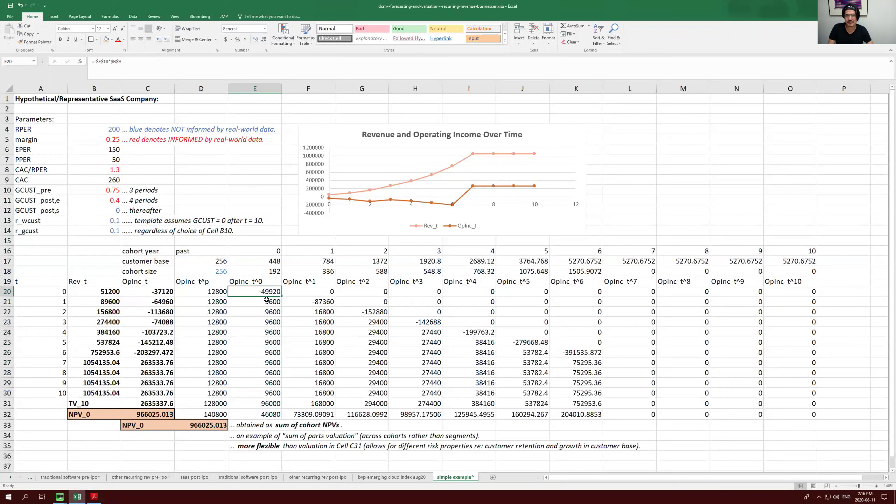
pyautogui.moveTo(266, 302); pyautogui.dragTo(268, 396)
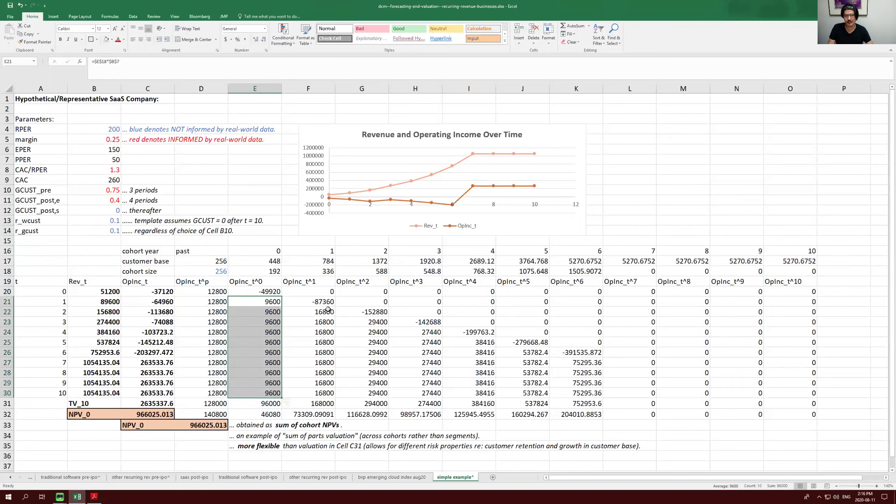
# Highlight the year 1 cohort column F19:F30, check F20, and inspect the F21 formula's references to F18 and CAC in B9.
pyautogui.moveTo(303, 281); pyautogui.dragTo(308, 393)
pyautogui.click(327, 293)
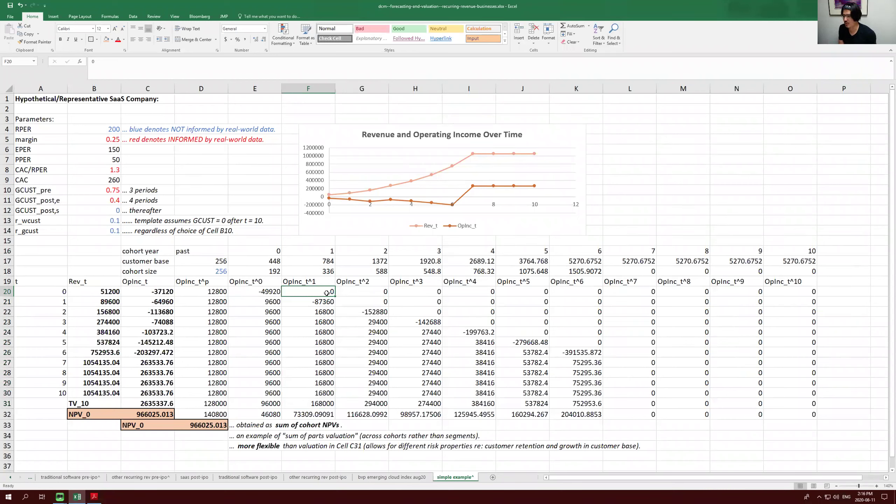
pyautogui.click(323, 299)
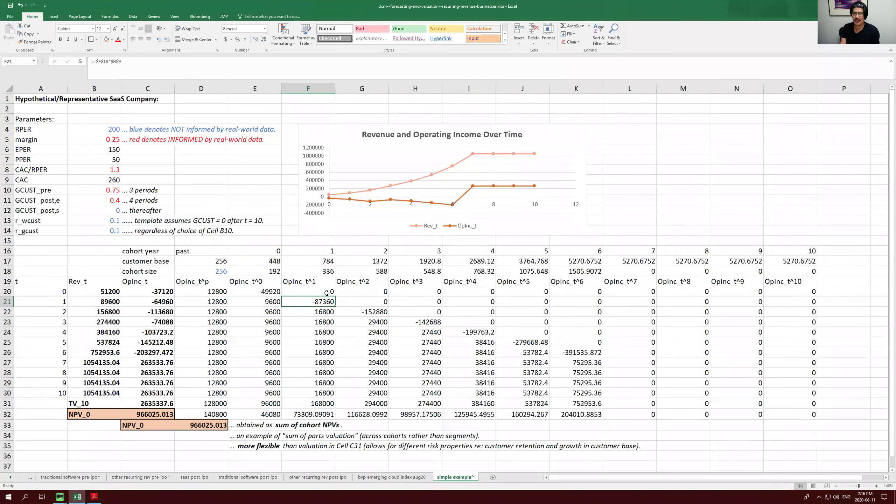
pyautogui.doubleClick(322, 303)
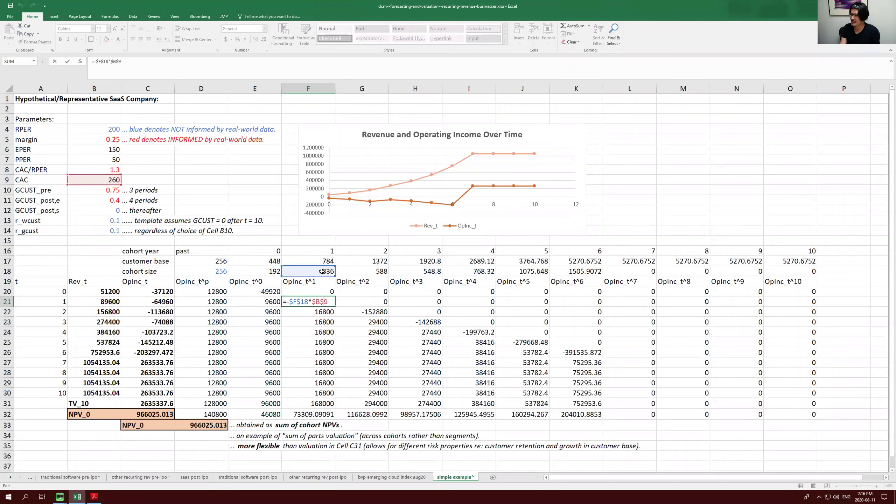
pyautogui.press('Return')
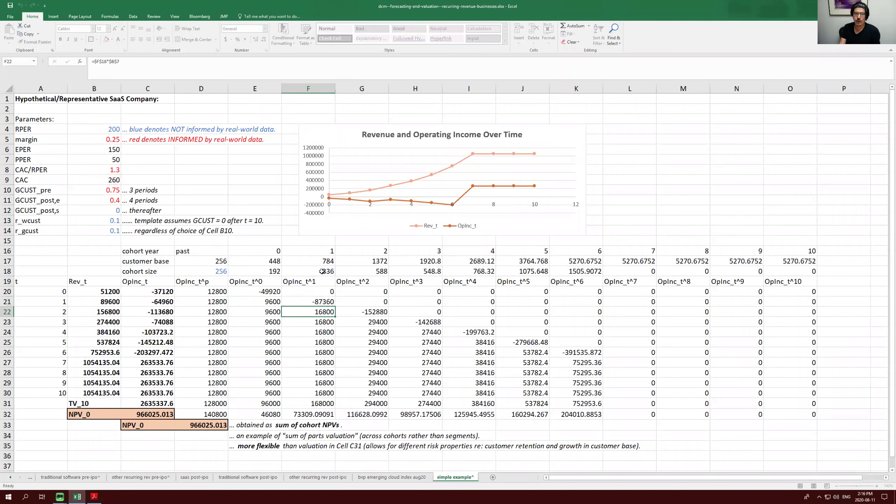
# Inspect the year 1 cohort size formula in F18 and customer base formula in F17, tracing their references without changing them.
pyautogui.doubleClick(320, 271)
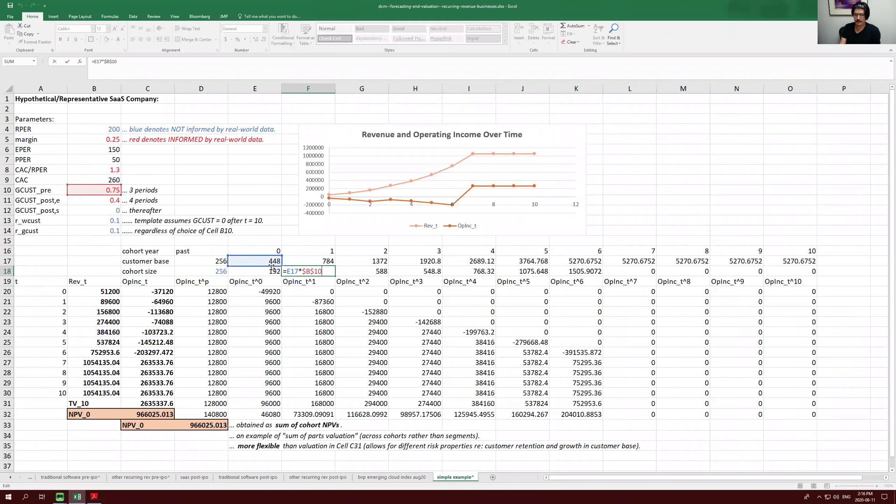
pyautogui.press('Escape')
pyautogui.click(216, 262)
pyautogui.click(279, 260)
pyautogui.doubleClick(309, 261)
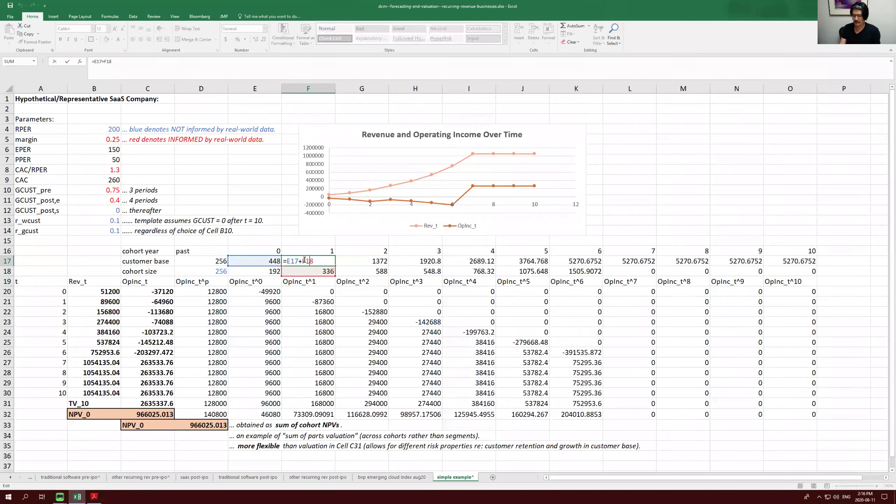
pyautogui.press('Return')
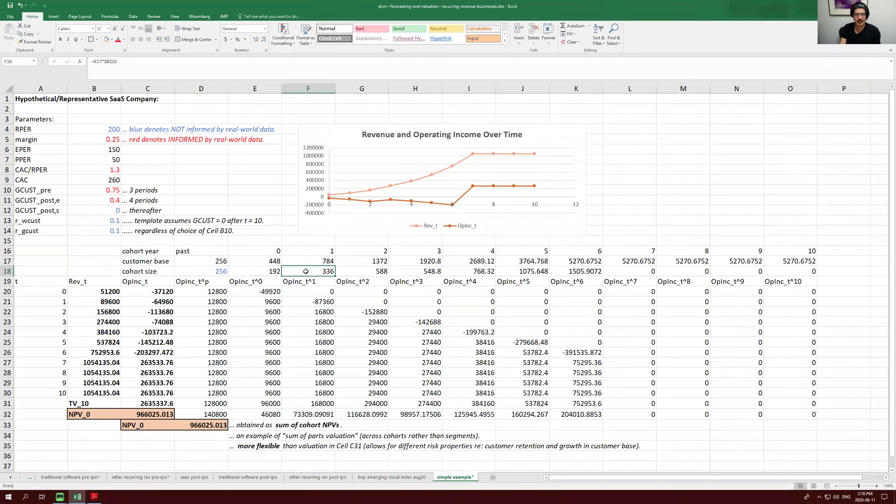
pyautogui.doubleClick(308, 272)
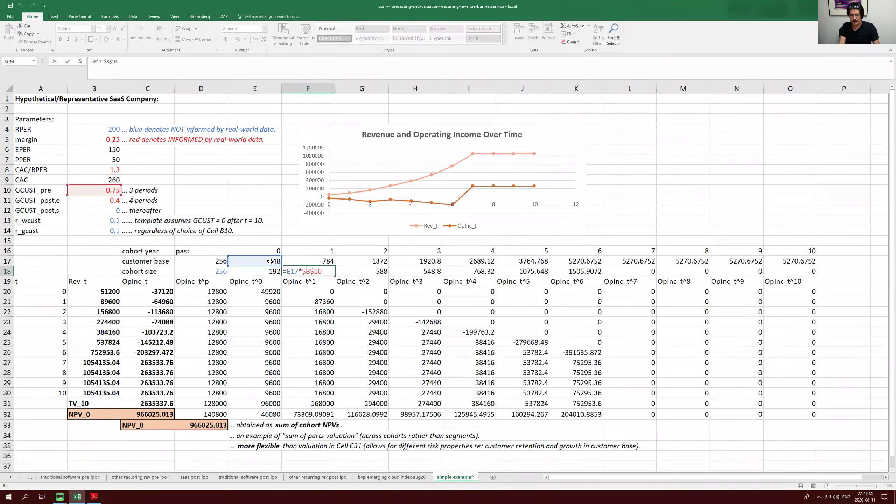
pyautogui.press('Escape')
# Highlight the customer base and cohort size rows across D17:J19, check F18 and G18, and return to the revenue formula in B20.
pyautogui.moveTo(201, 261); pyautogui.dragTo(524, 282)
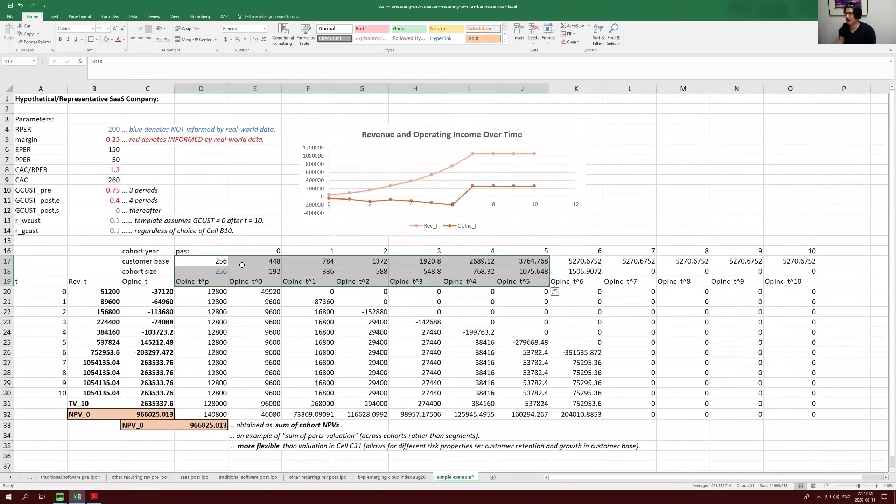
pyautogui.click(296, 271)
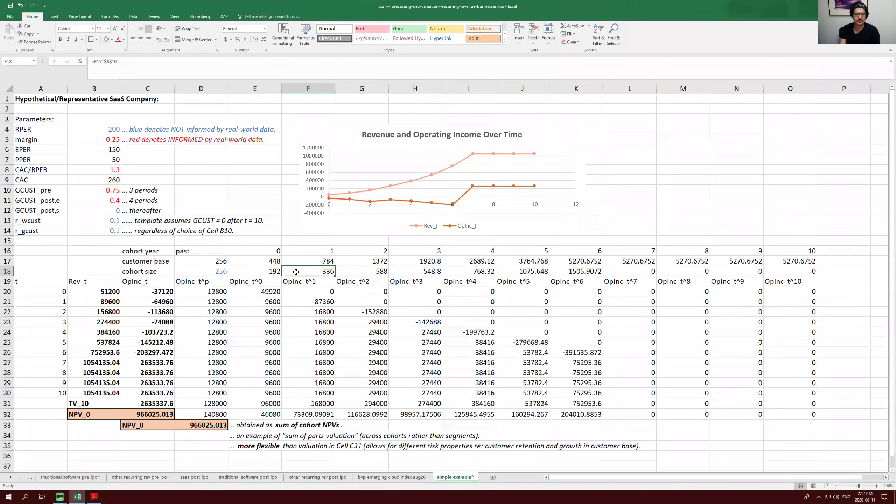
pyautogui.press('Right')
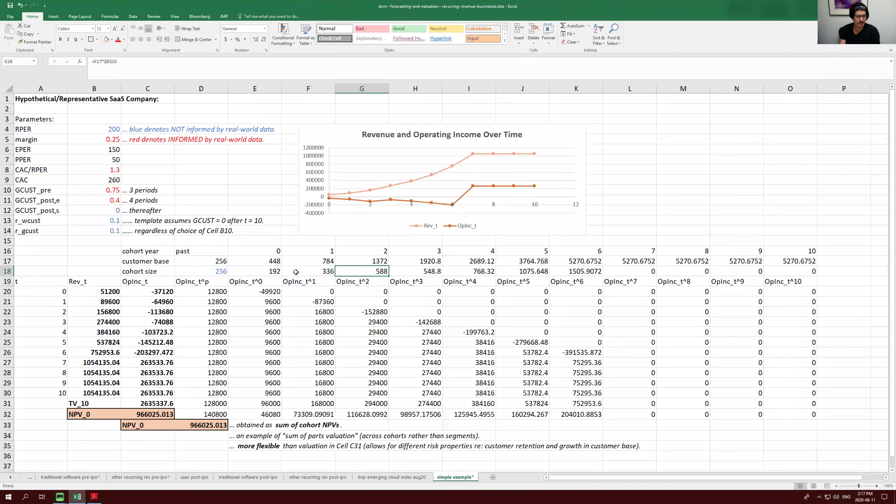
pyautogui.press('Down')
pyautogui.press('Left')
pyautogui.press('Left')
pyautogui.press('Left')
pyautogui.press('Left')
pyautogui.press('Left')
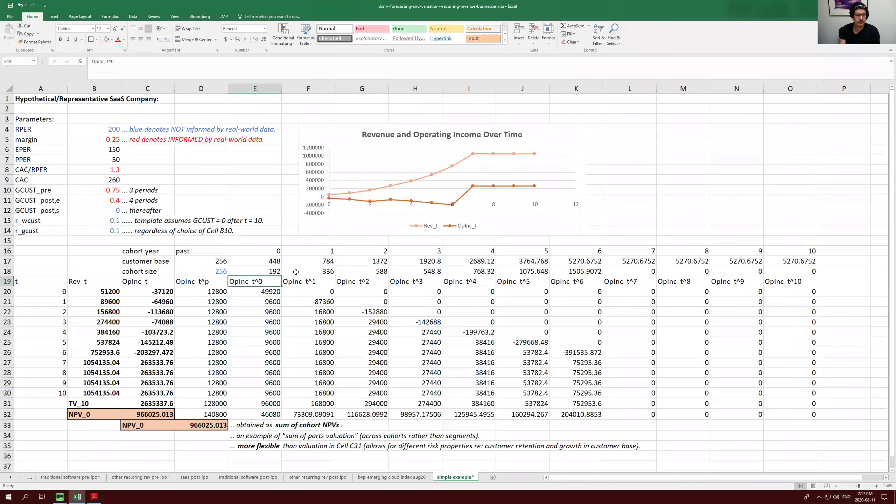
pyautogui.press('Down')
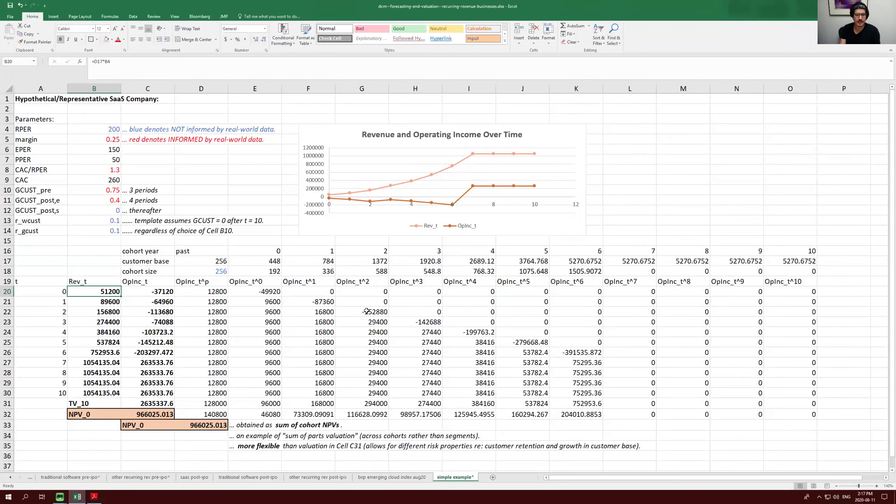
# Highlight the year 2 cohort column G16:G30, and compare its formulas in G20 through G23 with the year 1 cohort's F24.
pyautogui.moveTo(366, 253); pyautogui.dragTo(376, 393)
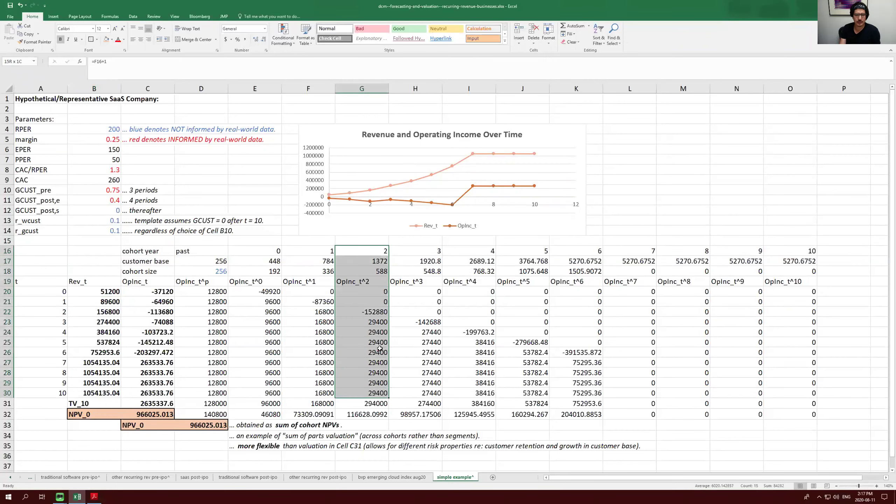
pyautogui.click(373, 290)
pyautogui.press('Down')
pyautogui.press('Down')
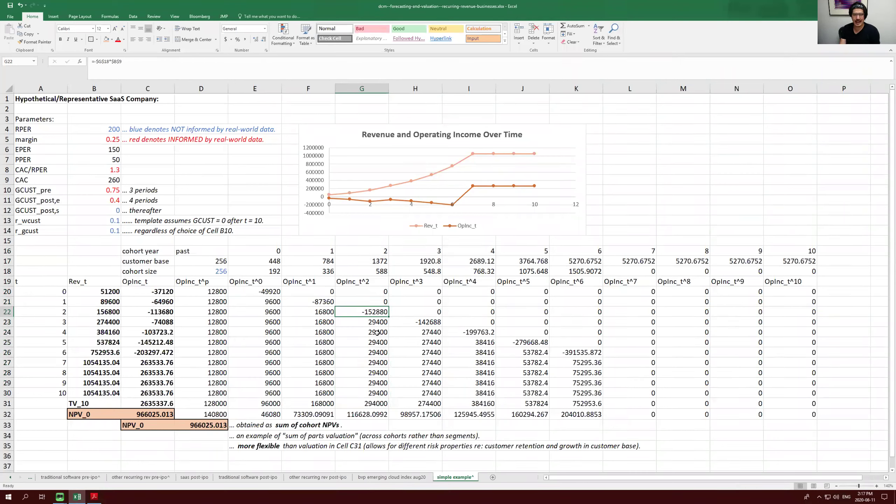
pyautogui.click(368, 322)
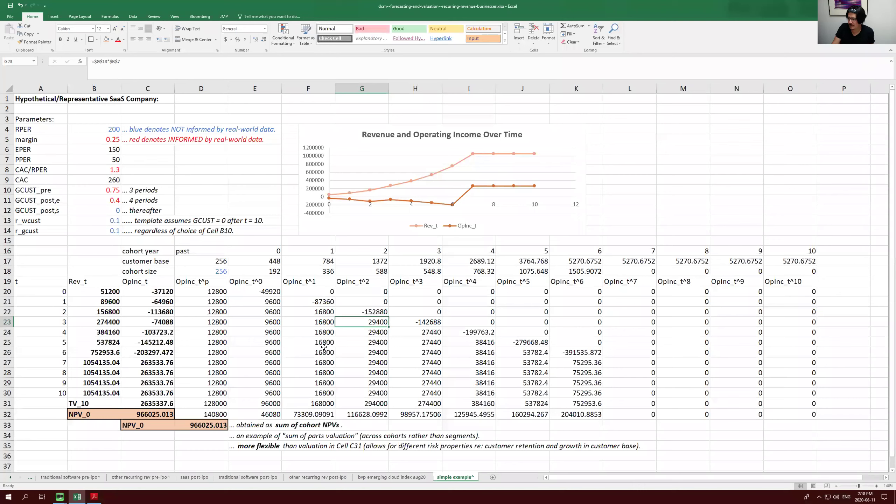
pyautogui.click(330, 332)
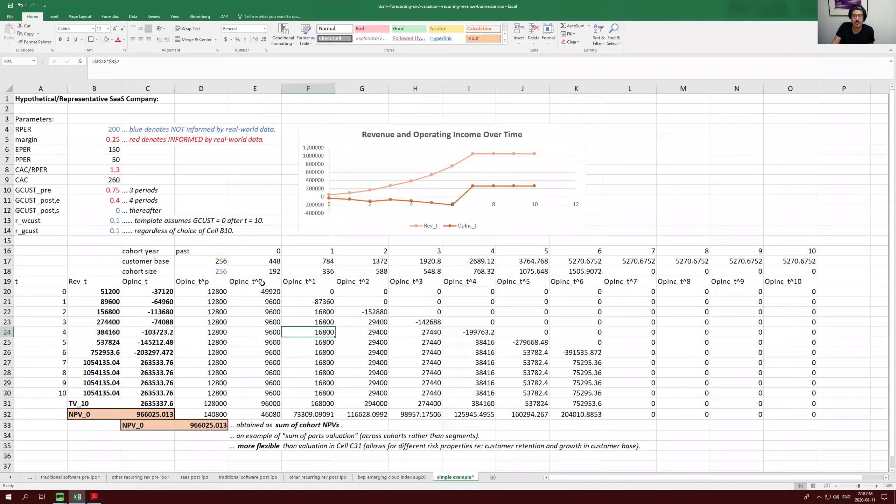
# Highlight the block of cohort operating income columns and show the D20:O20 range summed by the total formula in C20.
pyautogui.moveTo(214, 283); pyautogui.dragTo(758, 405)
pyautogui.click(154, 292)
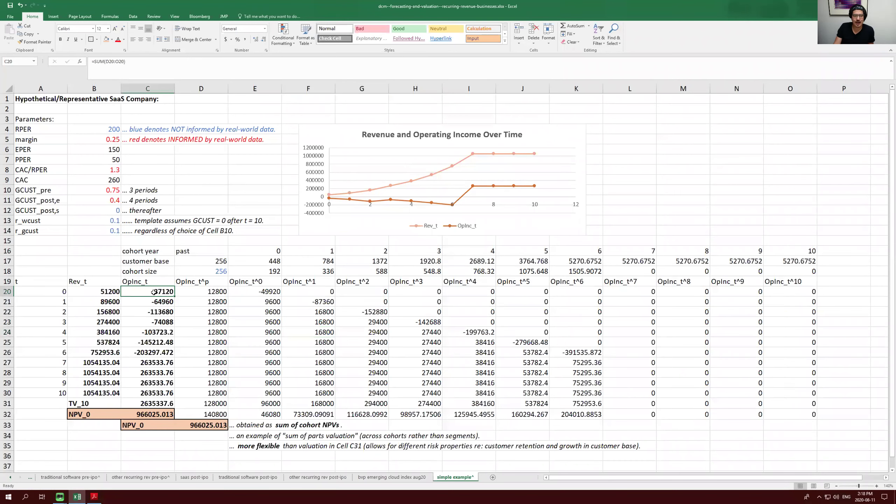
pyautogui.doubleClick(154, 292)
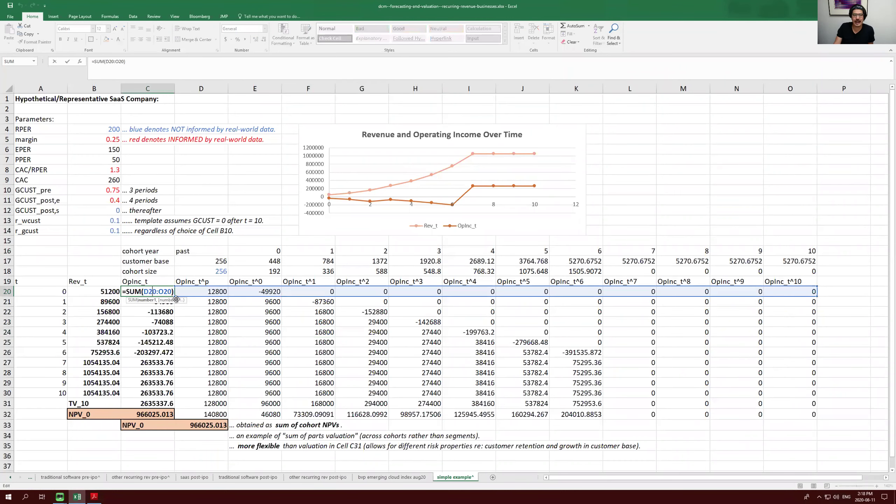
pyautogui.press('Return')
pyautogui.click(143, 295)
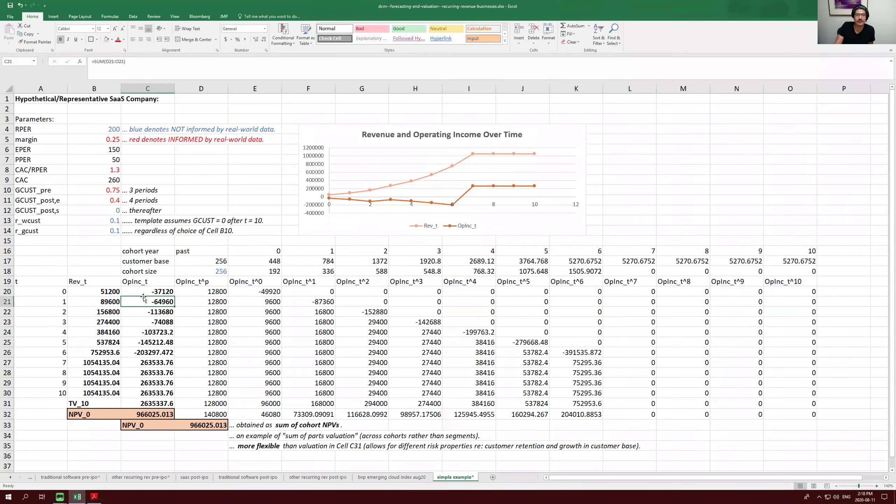
# Walk down the total operating income column to C30, comparing the yearly totals around C22 to C26 with the remaining years.
pyautogui.press('Down')
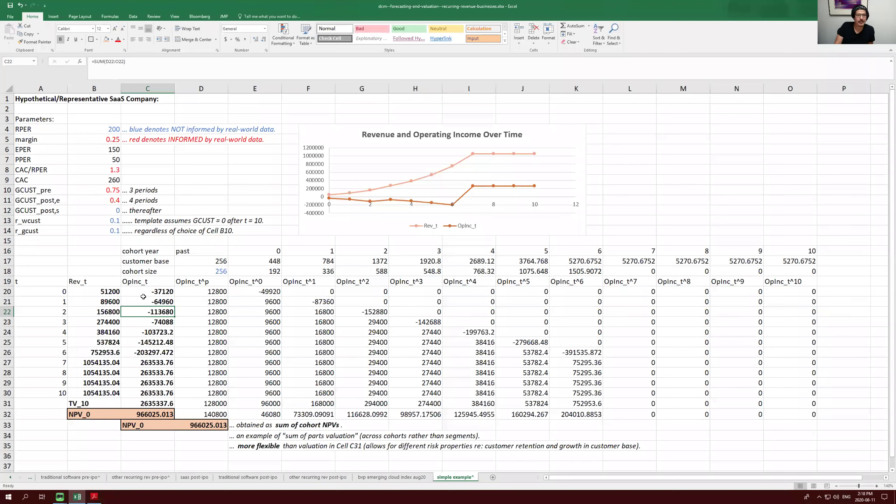
pyautogui.press('Down')
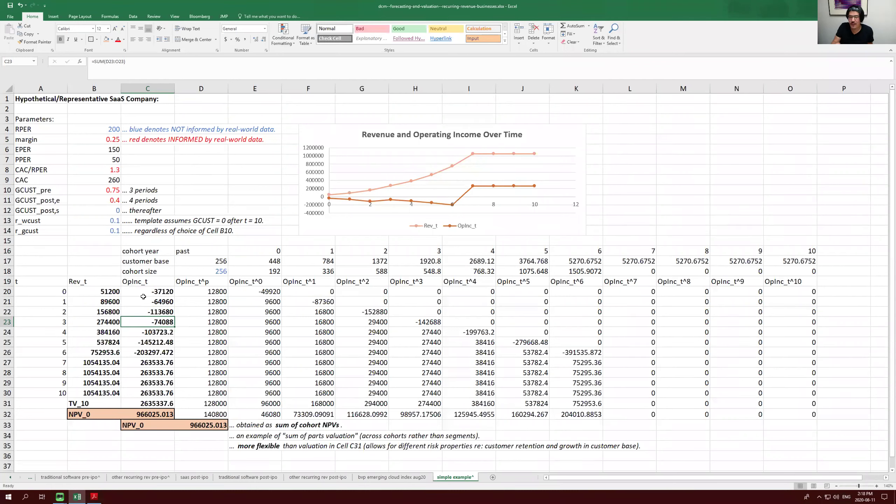
pyautogui.press('Up')
pyautogui.press('Down')
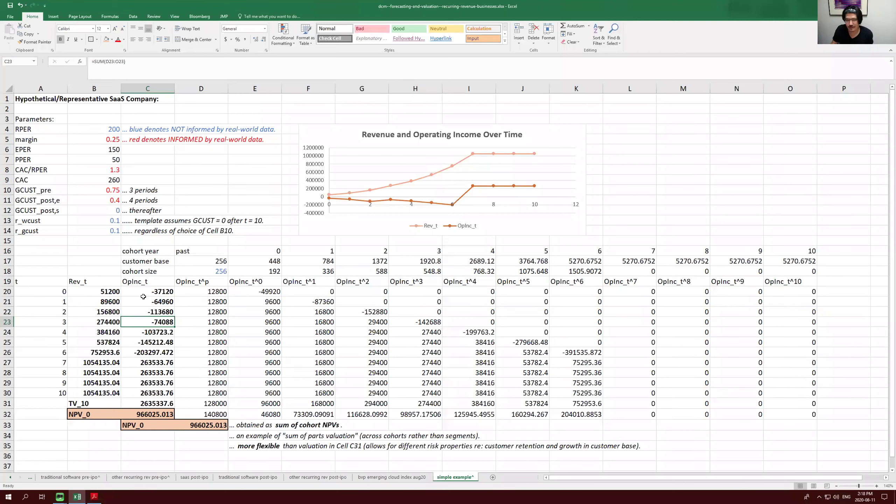
pyautogui.press('Up')
pyautogui.press('Down')
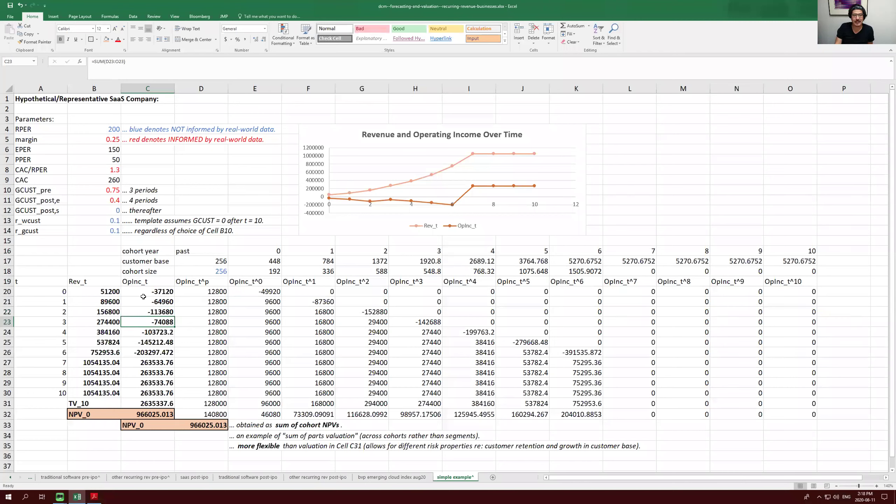
pyautogui.press('Up')
pyautogui.press('Down')
pyautogui.press('Down')
pyautogui.press('Down')
pyautogui.press('Up')
pyautogui.press('Up')
pyautogui.press('Down')
pyautogui.press('Down')
pyautogui.press('Up')
pyautogui.press('Up')
pyautogui.press('Down')
pyautogui.press('Down')
pyautogui.press('Down')
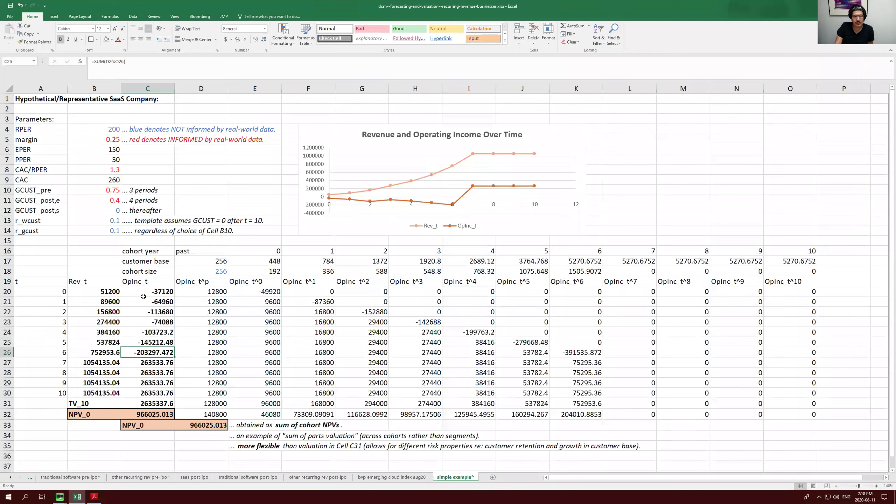
pyautogui.press('Down')
pyautogui.press('Down')
pyautogui.press('Down')
pyautogui.press('Down')
pyautogui.press('Down')
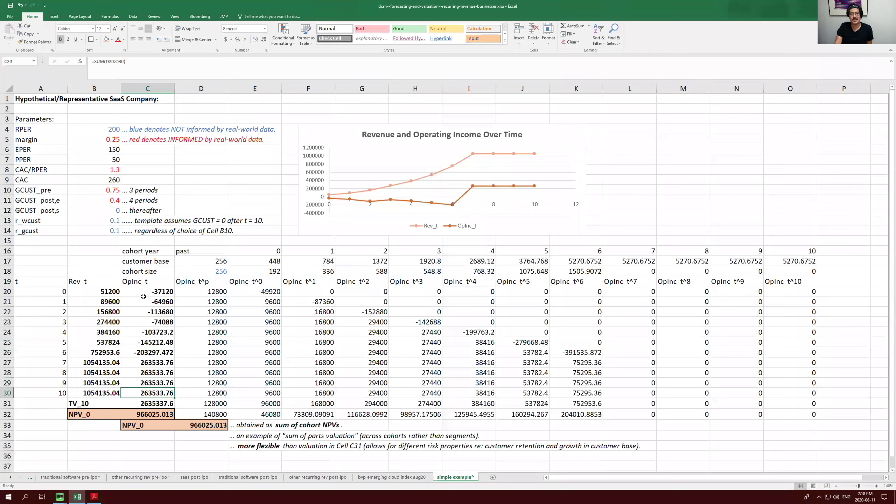
# Move back up the total operating income column to C27, highlighting C20:C31 and the steady-state years in C27:C30.
pyautogui.press('Up')
pyautogui.press('Up')
pyautogui.press('Up')
pyautogui.press('Up')
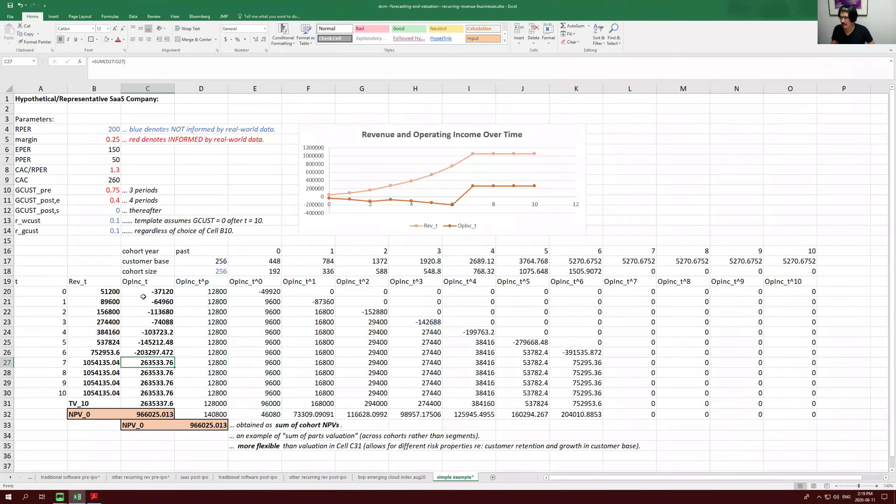
pyautogui.moveTo(155, 292); pyautogui.dragTo(156, 399)
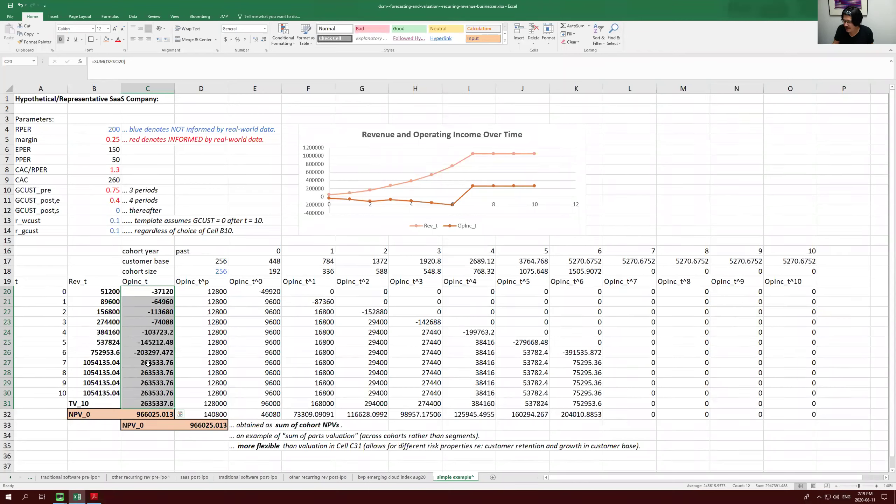
pyautogui.click(147, 364)
pyautogui.moveTo(146, 381); pyautogui.dragTo(147, 393)
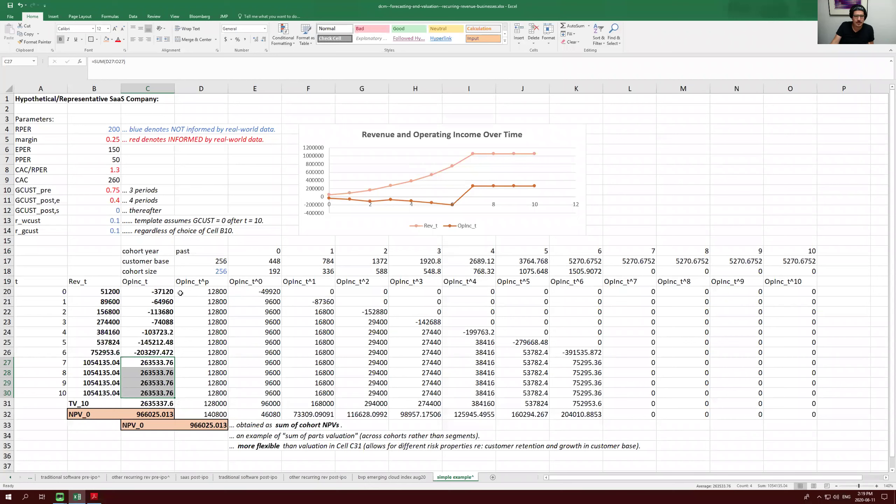
# Highlight the cohort operating income block D20:O31 and show how the formula in C20 sums its first row.
pyautogui.moveTo(214, 293); pyautogui.dragTo(255, 404)
pyautogui.moveTo(338, 412); pyautogui.dragTo(785, 408)
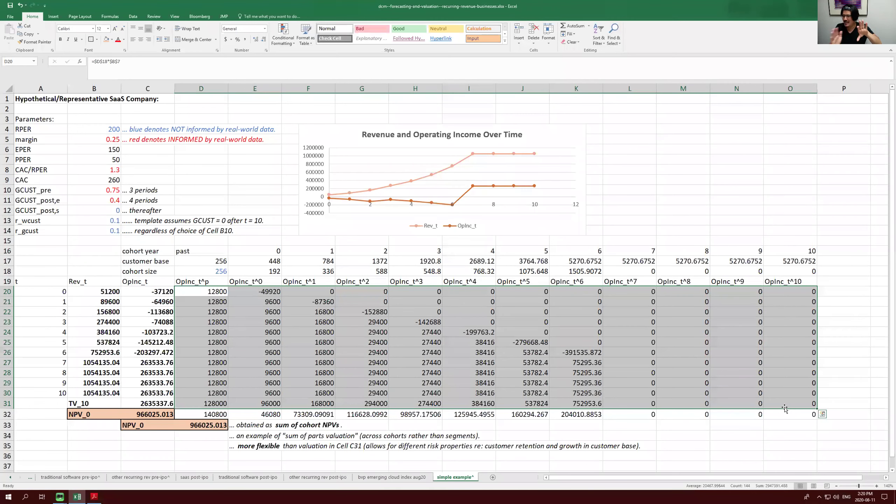
pyautogui.doubleClick(133, 294)
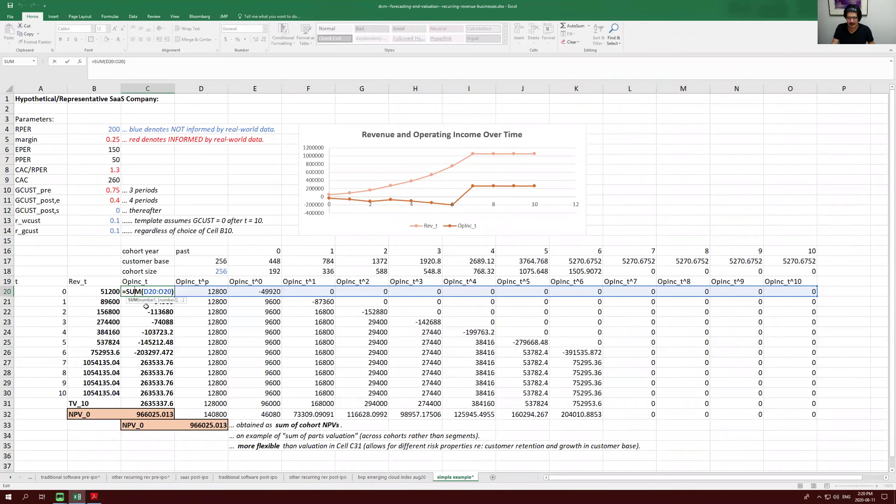
pyautogui.press('Escape')
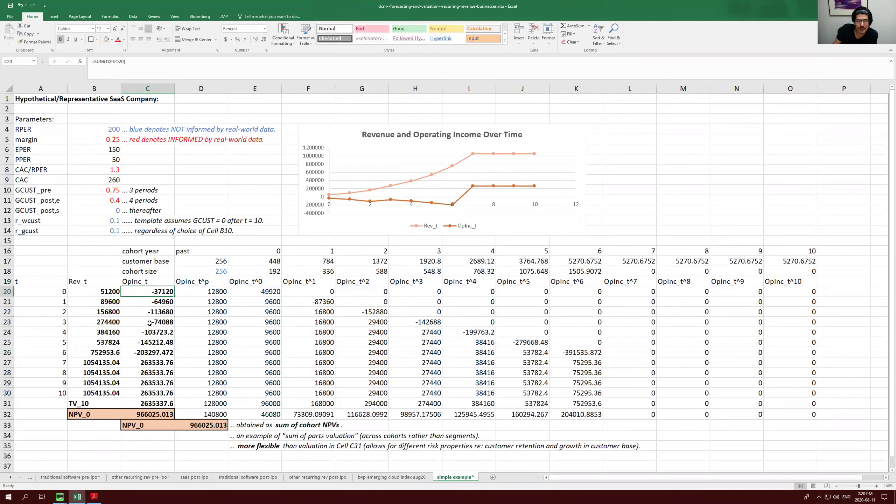
# Highlight total operating income in C20:C31, and step back and forth through the early-year totals from C20 to C26.
pyautogui.moveTo(155, 291); pyautogui.dragTo(159, 401)
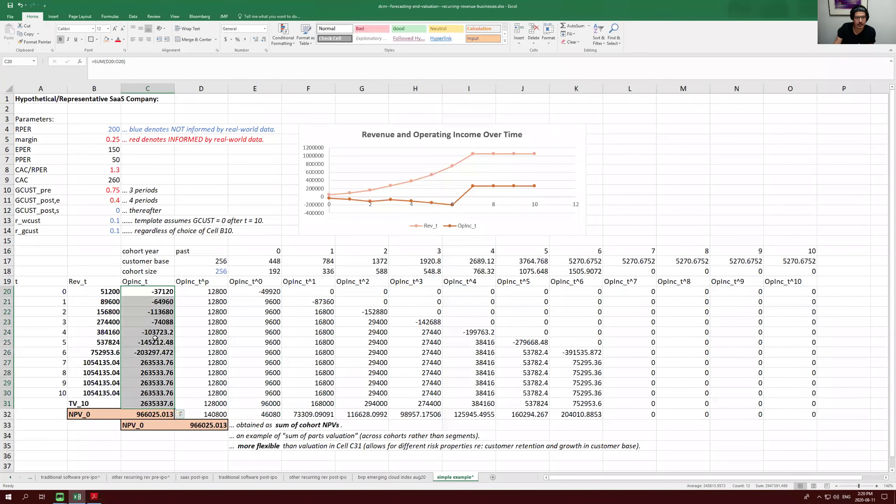
pyautogui.click(154, 292)
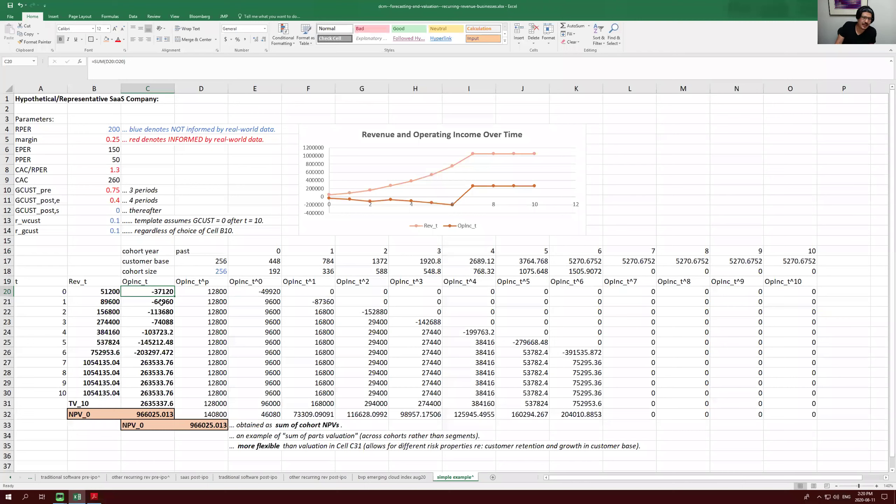
pyautogui.press('Down')
pyautogui.press('Down')
pyautogui.press('Down')
pyautogui.press('Up')
pyautogui.press('Up')
pyautogui.press('Down')
pyautogui.press('Down')
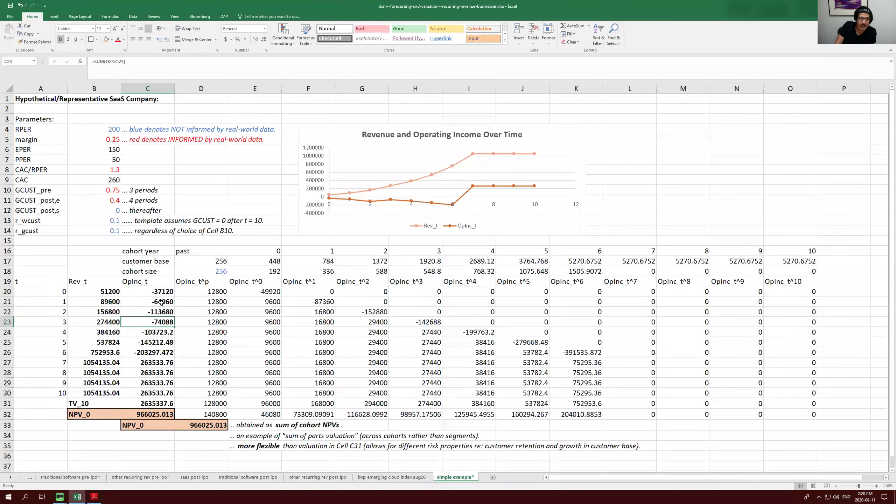
pyautogui.press('Down')
pyautogui.press('Up')
pyautogui.press('Down')
pyautogui.press('Down')
pyautogui.press('Down')
pyautogui.press('Up')
pyautogui.press('Up')
pyautogui.press('Up')
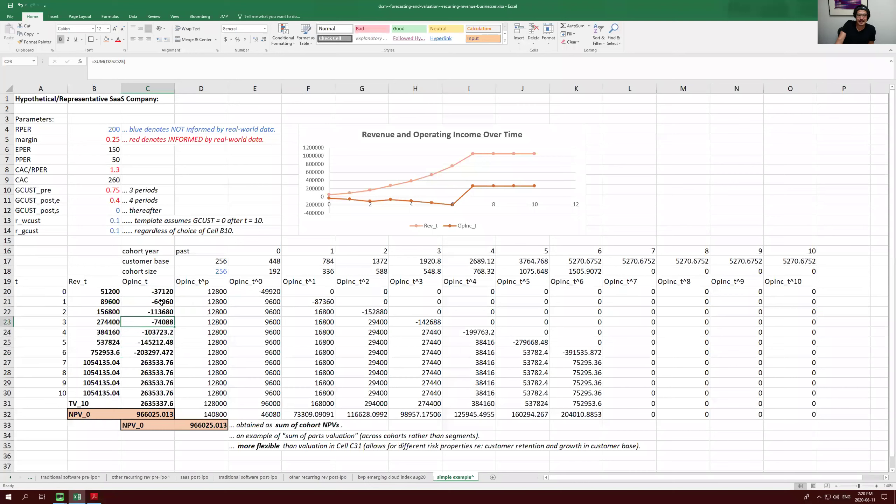
pyautogui.press('Down')
pyautogui.press('Up')
pyautogui.press('Up')
pyautogui.press('Up')
pyautogui.press('Up')
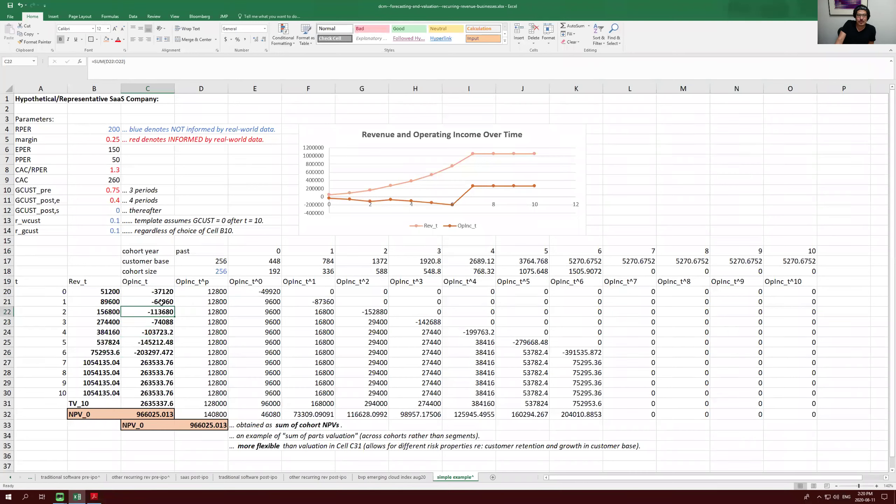
# Walk down the total operating income column from C22 to C27, comparing the growth years with the first steady-state year.
pyautogui.press('Down')
pyautogui.press('Down')
pyautogui.press('Down')
pyautogui.press('Down')
pyautogui.press('Down')
pyautogui.press('Down')
pyautogui.press('Up')
pyautogui.press('Up')
pyautogui.press('Down')
pyautogui.press('Down')
pyautogui.press('Down')
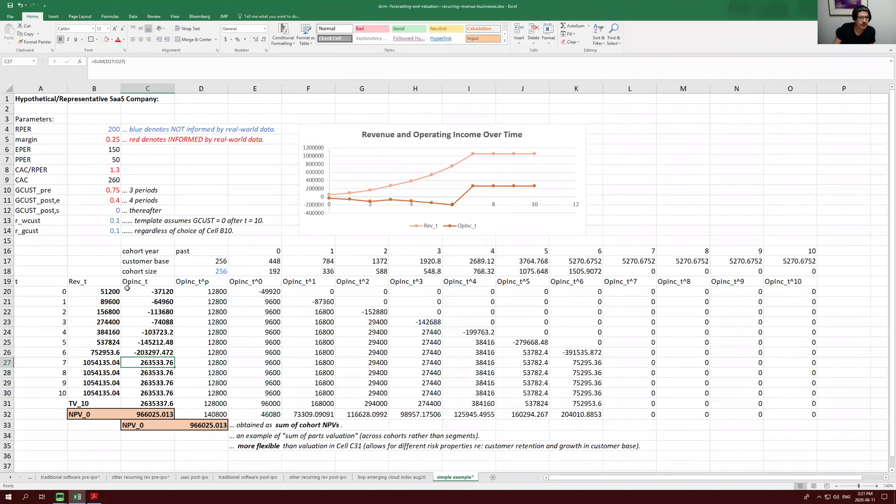
# Examine the revenue formulas in B20, B21 and B22, tracing each to its customer base cell and RPER in B4.
pyautogui.click(107, 291)
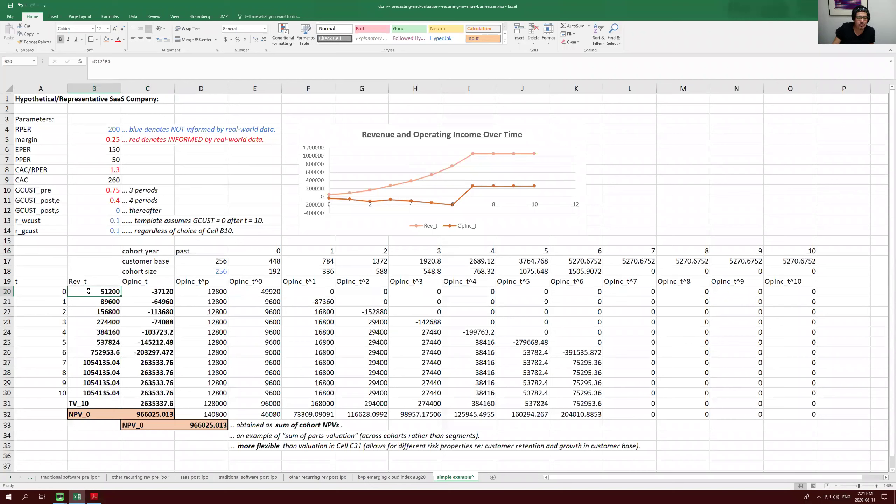
pyautogui.doubleClick(94, 291)
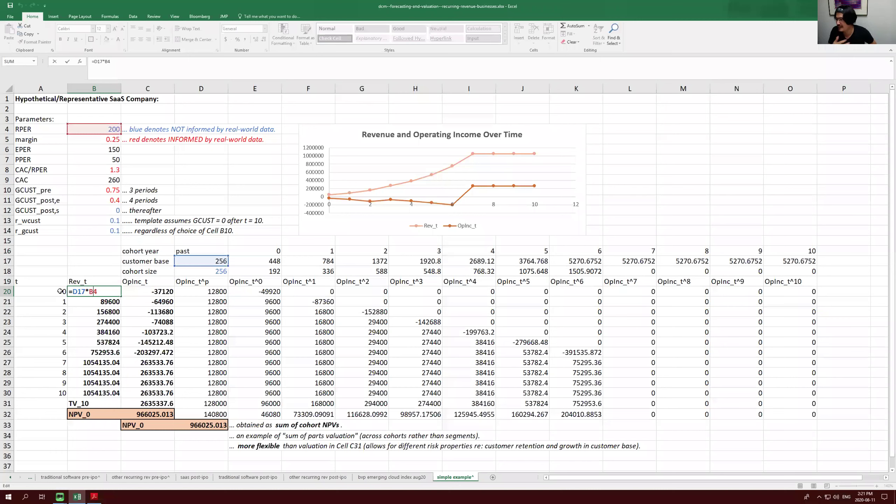
pyautogui.press('Return')
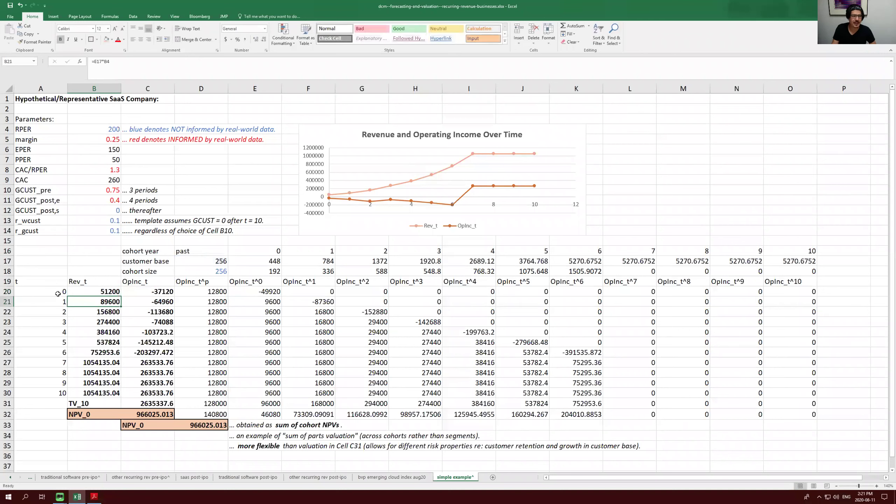
pyautogui.doubleClick(85, 302)
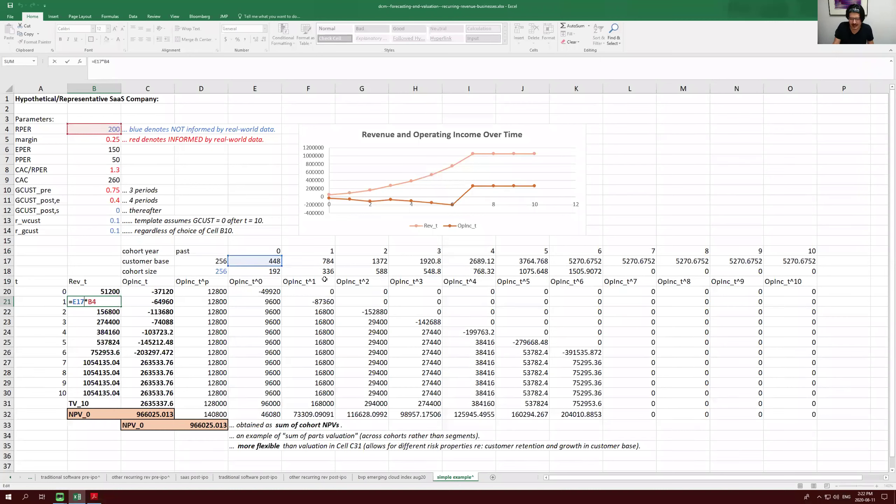
pyautogui.press('Return')
pyautogui.press('Up')
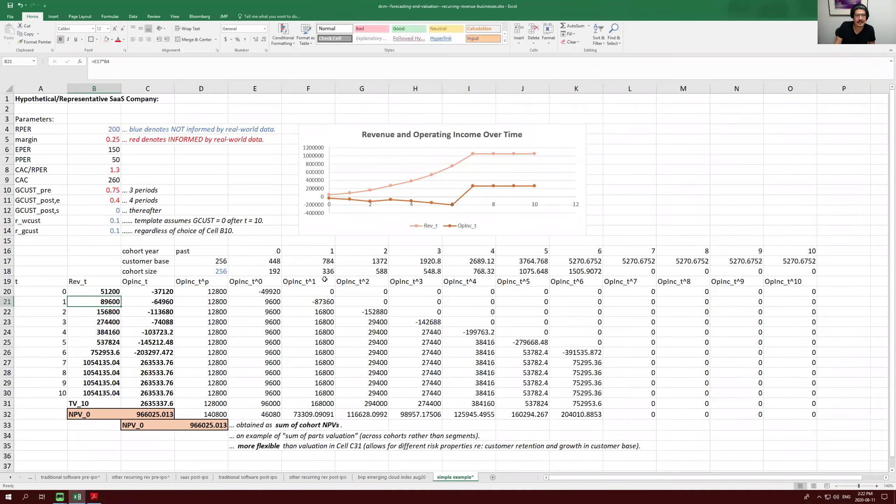
pyautogui.doubleClick(107, 312)
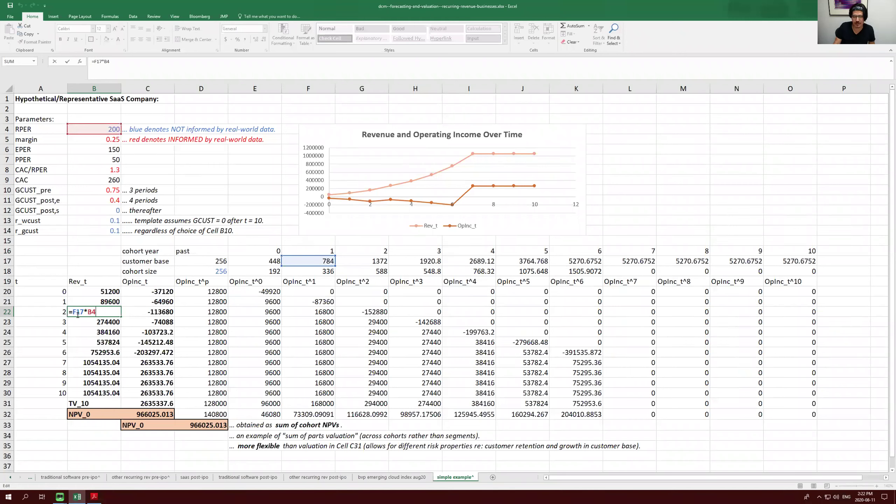
pyautogui.press('Return')
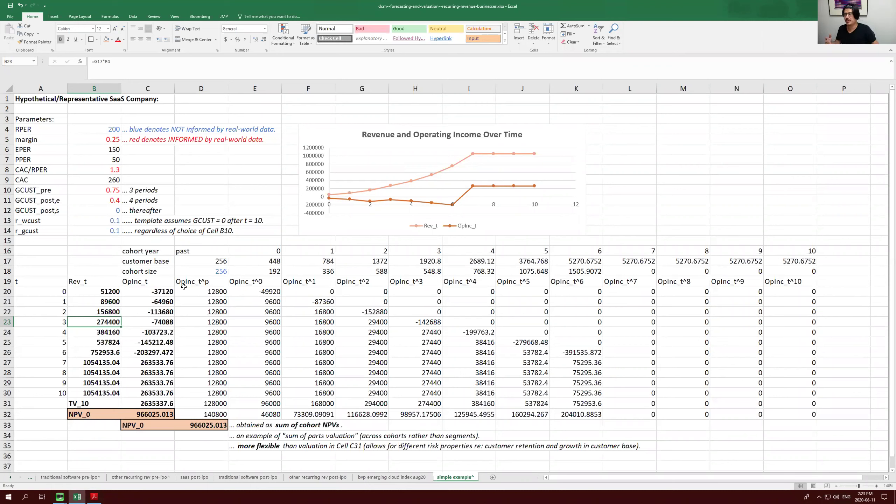
# Highlight the past cohort's operating income column, inspect the chart's OpInc_t series at year 10, and highlight revenues B20:B22.
pyautogui.moveTo(204, 283); pyautogui.dragTo(201, 405)
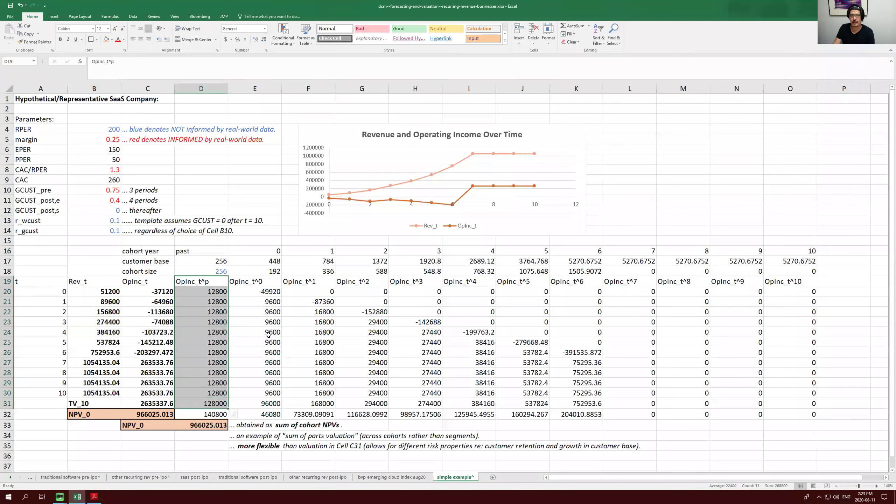
pyautogui.click(153, 294)
pyautogui.moveTo(219, 292); pyautogui.dragTo(219, 393)
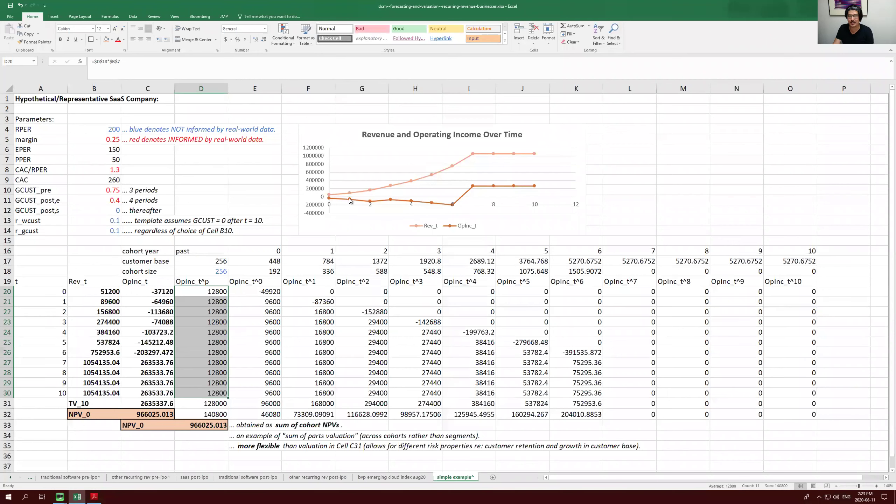
pyautogui.moveTo(523, 190)
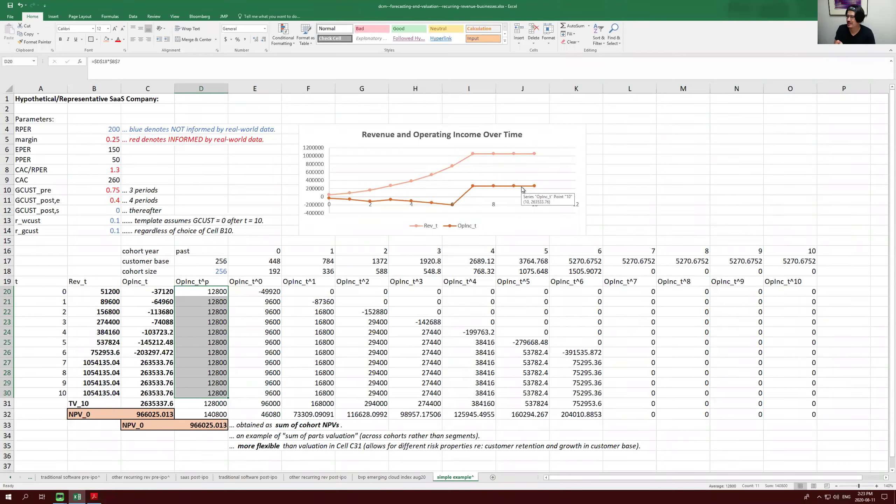
pyautogui.click(154, 293)
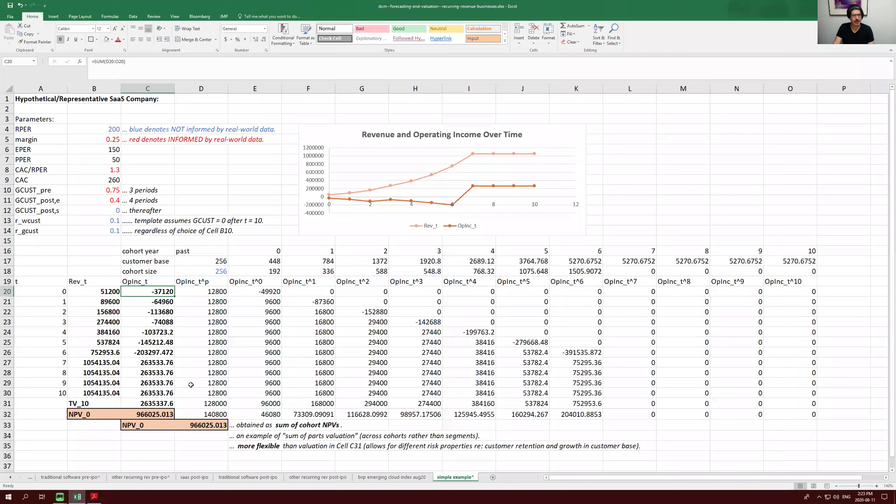
pyautogui.moveTo(109, 293); pyautogui.dragTo(109, 310)
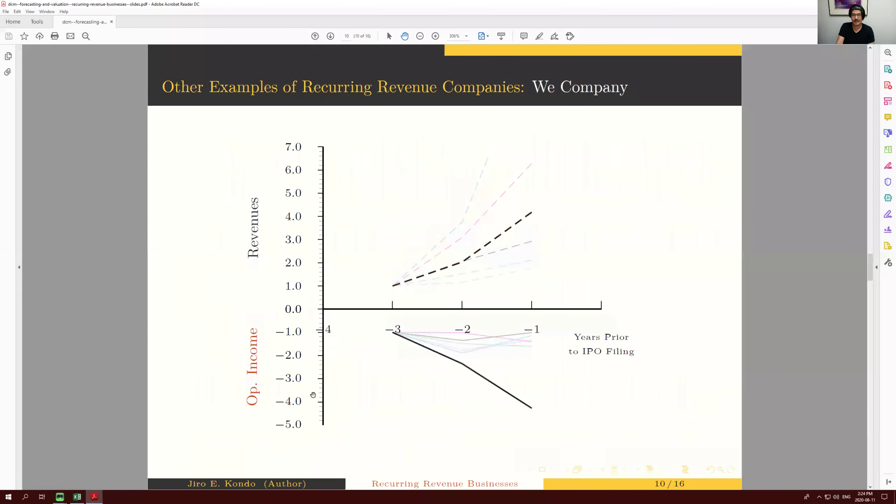
# In the Acrobat Reader slides, go back to slides 2 and 3, "Motivation: A Tale of Two Software Companies".
pyautogui.scroll(9, 312, 394)
pyautogui.scroll(-1, 313, 394)
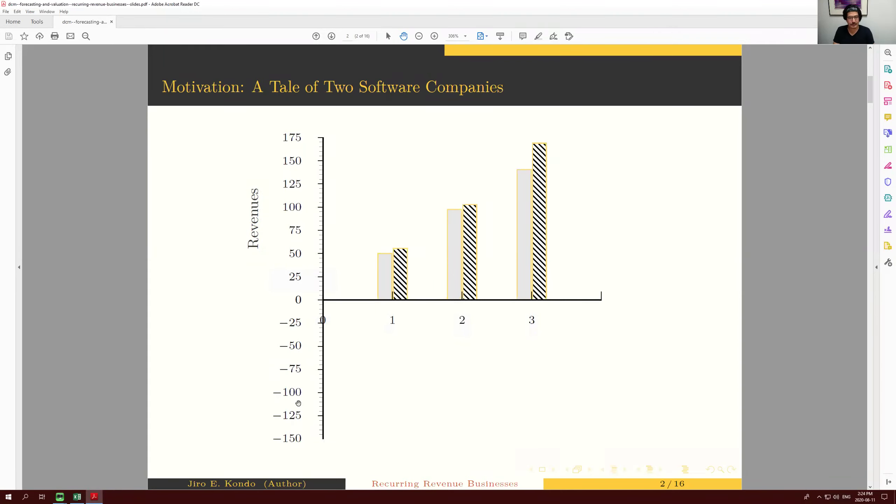
pyautogui.press('Right')
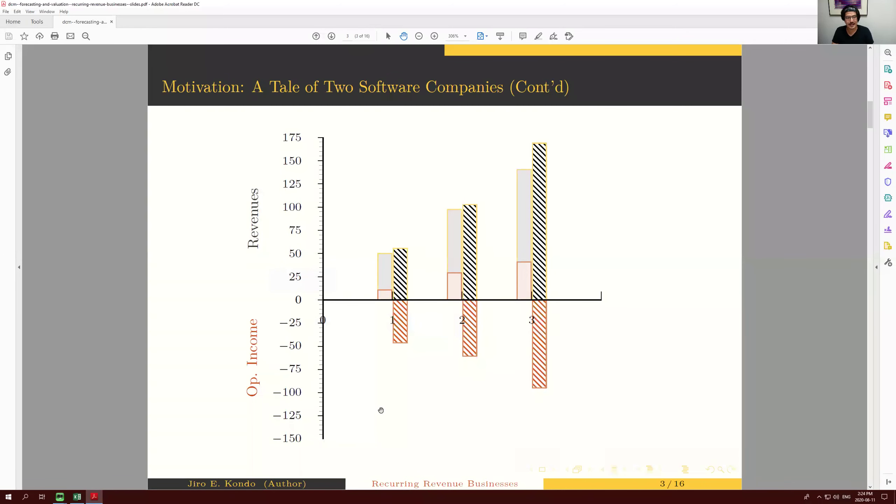
# Switch back to the Excel workbook and step through the total operating income cells C20 to C22.
pyautogui.click(78, 495)
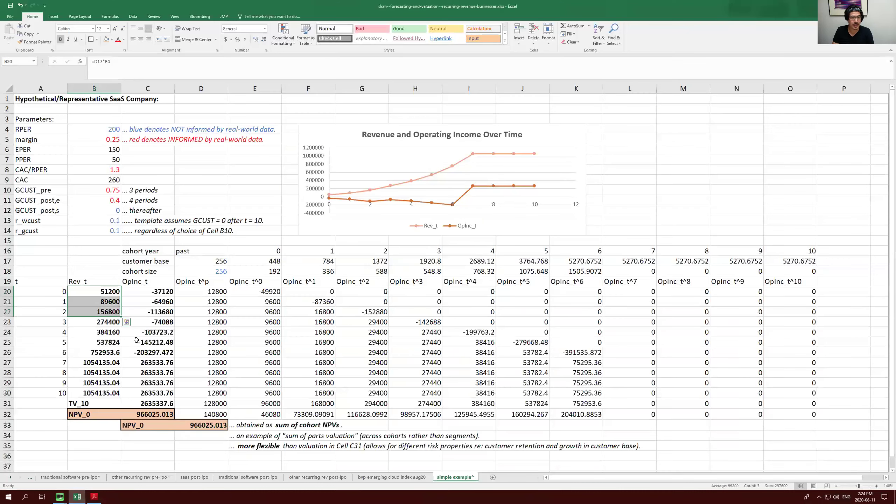
pyautogui.click(153, 293)
pyautogui.press('Down')
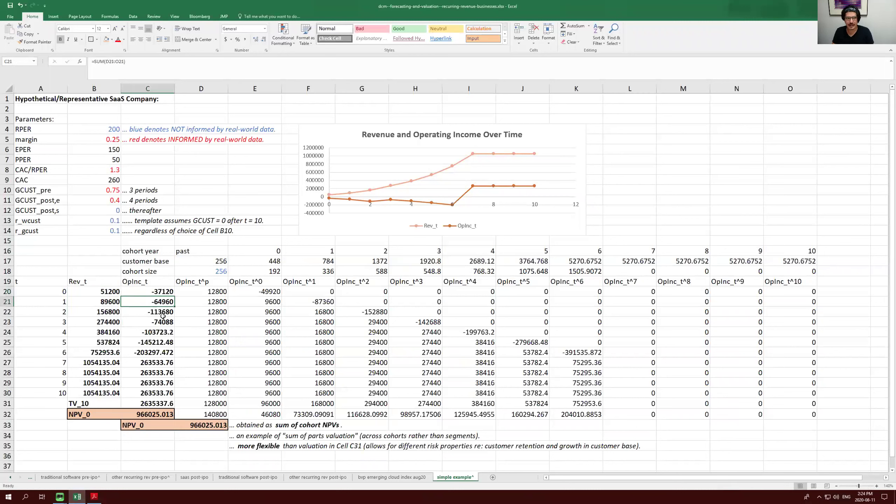
pyautogui.press('Down')
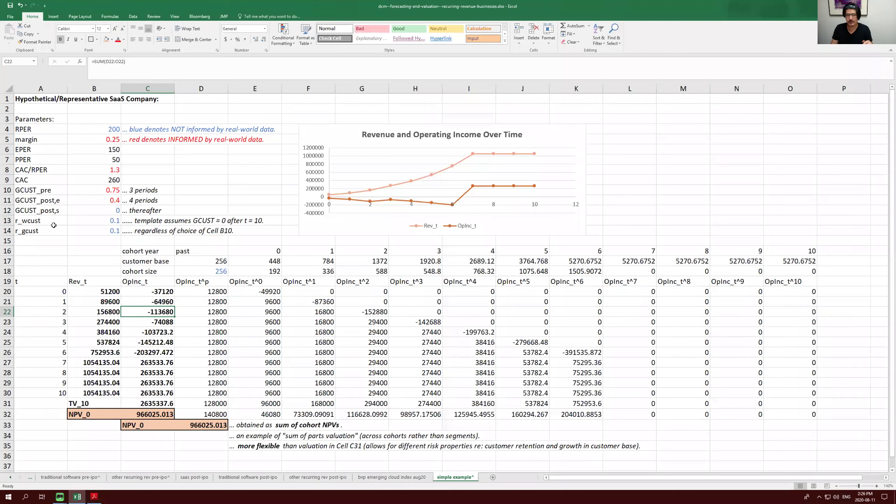
# Compare the two NPV_0 results by selecting B32:C32, then D33, and returning to C32.
pyautogui.moveTo(95, 414); pyautogui.dragTo(148, 416)
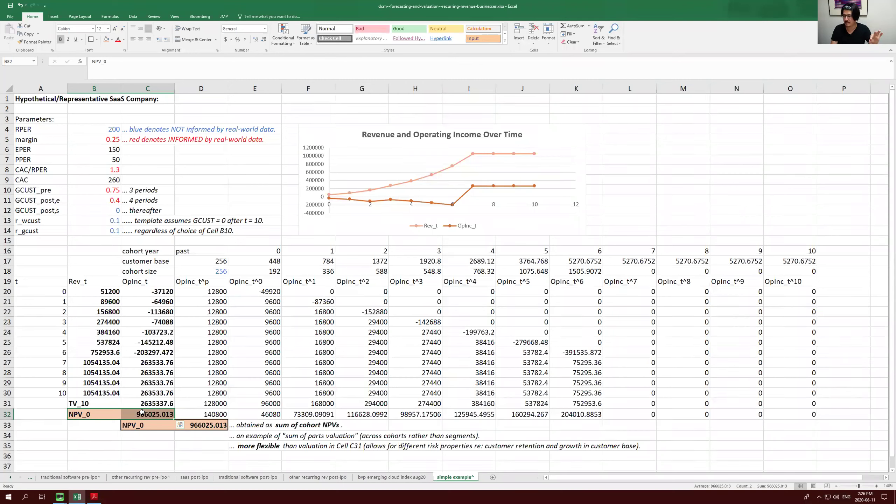
pyautogui.click(204, 425)
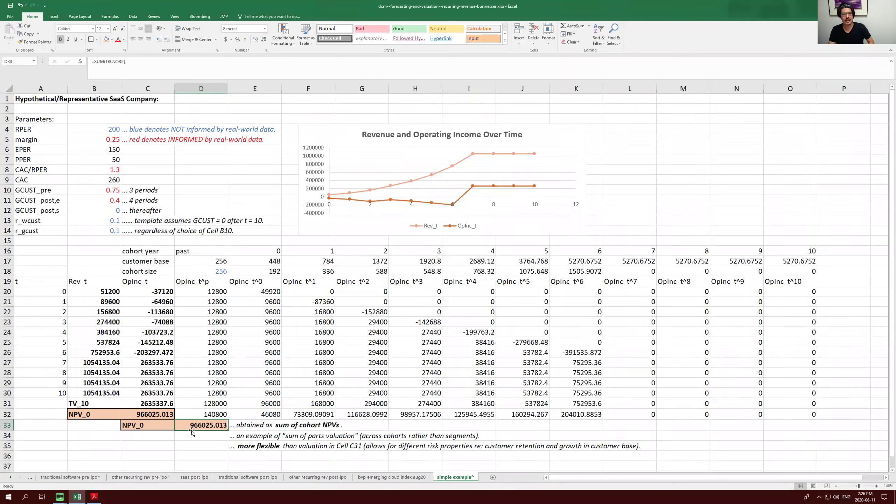
pyautogui.click(152, 413)
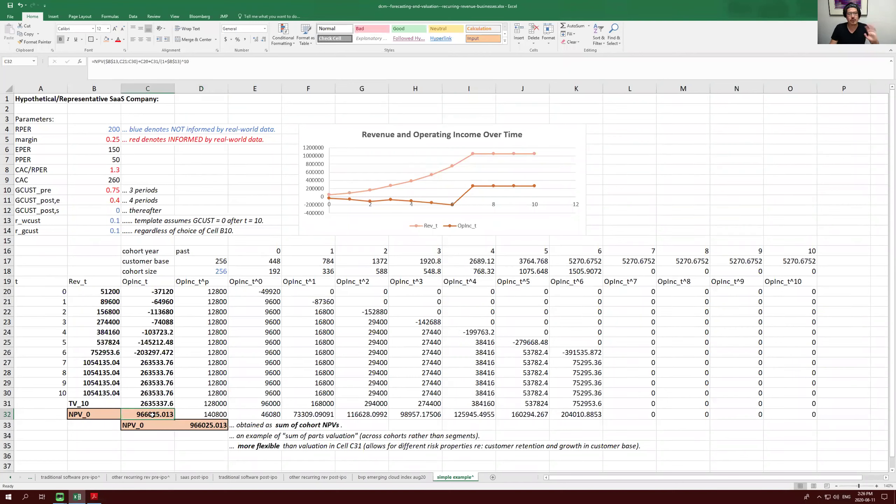
# Examine the formula in C32, highlighting the NPV function and the C20 term, and leave it unedited.
pyautogui.doubleClick(144, 415)
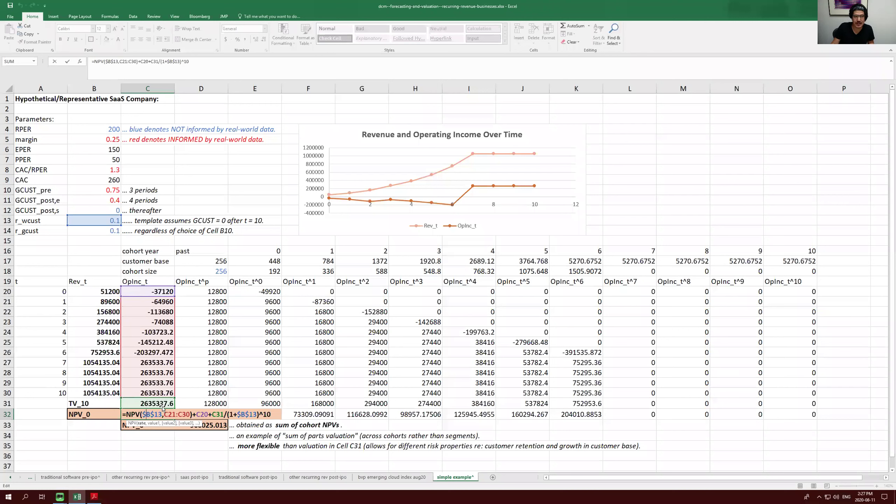
pyautogui.moveTo(128, 414); pyautogui.dragTo(139, 413)
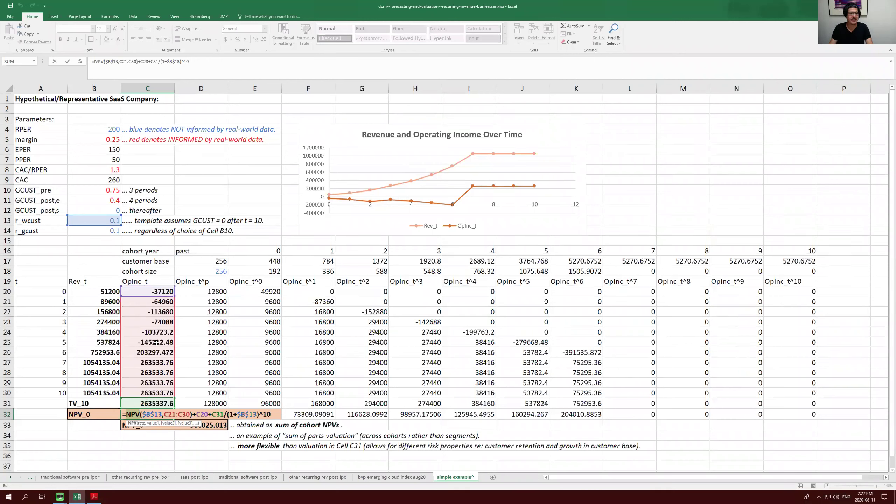
pyautogui.moveTo(196, 413); pyautogui.dragTo(208, 414)
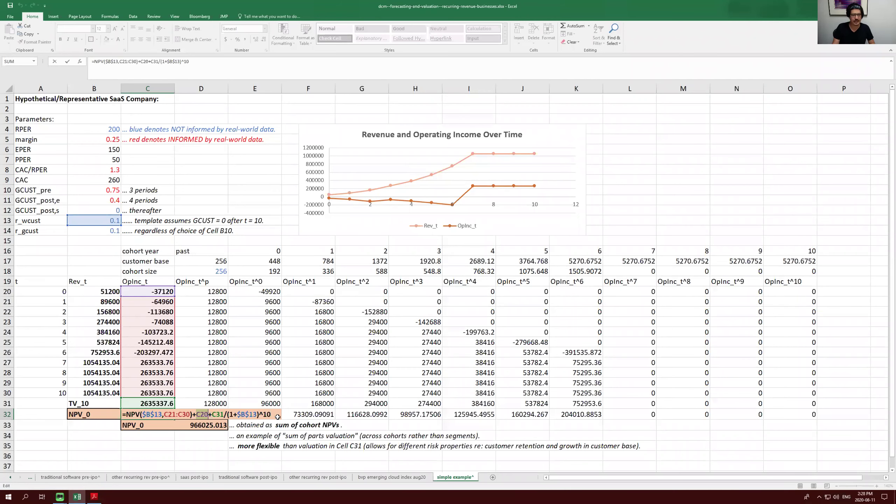
pyautogui.press('Escape')
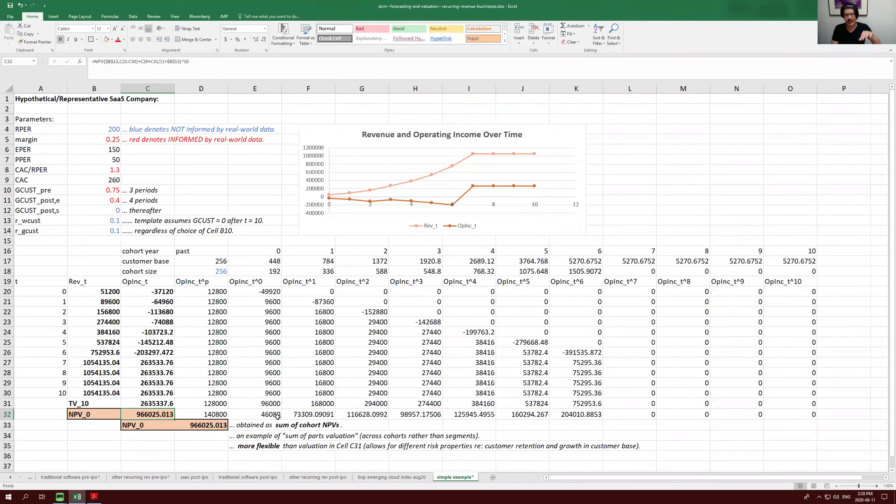
# Step through the total operating income cells from C20 down to C32, checking the terminal value formula in C31.
pyautogui.click(150, 291)
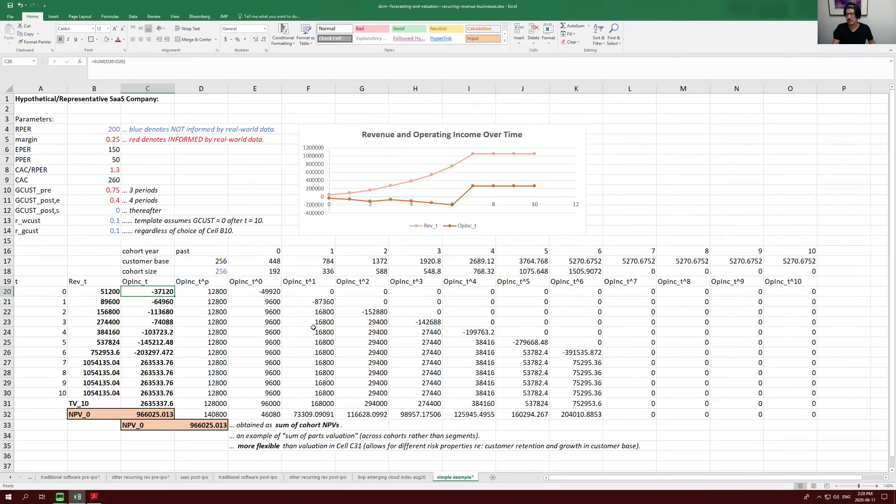
pyautogui.press('Down')
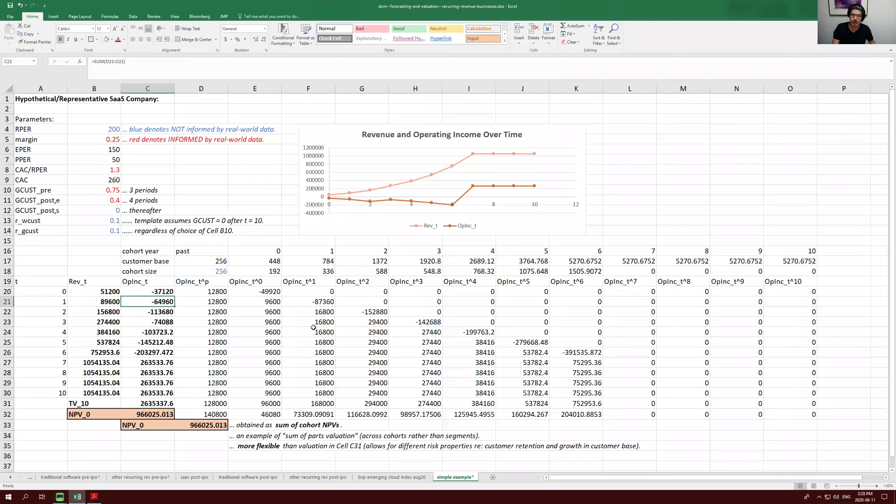
pyautogui.press('Down')
pyautogui.press('Down')
pyautogui.press('Down')
pyautogui.press('Down')
pyautogui.press('Down')
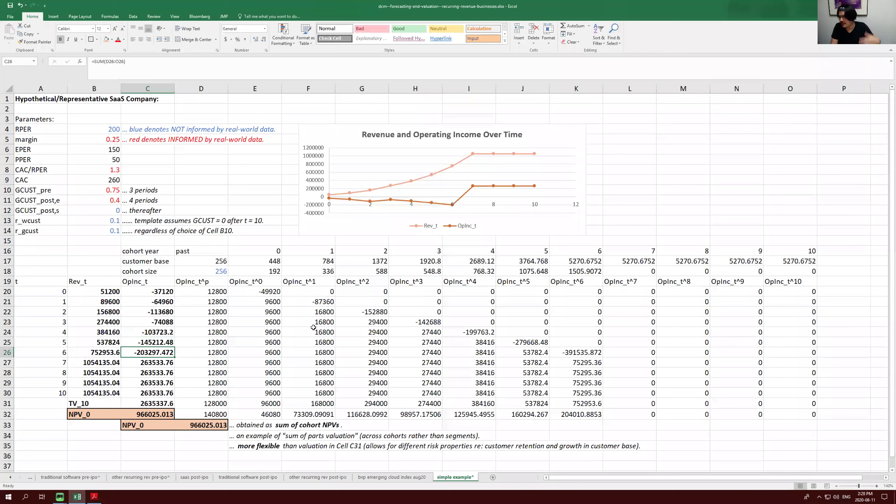
pyautogui.press('Down')
pyautogui.press('Down')
pyautogui.press('Down')
pyautogui.press('Down')
pyautogui.press('Down')
pyautogui.press('Down')
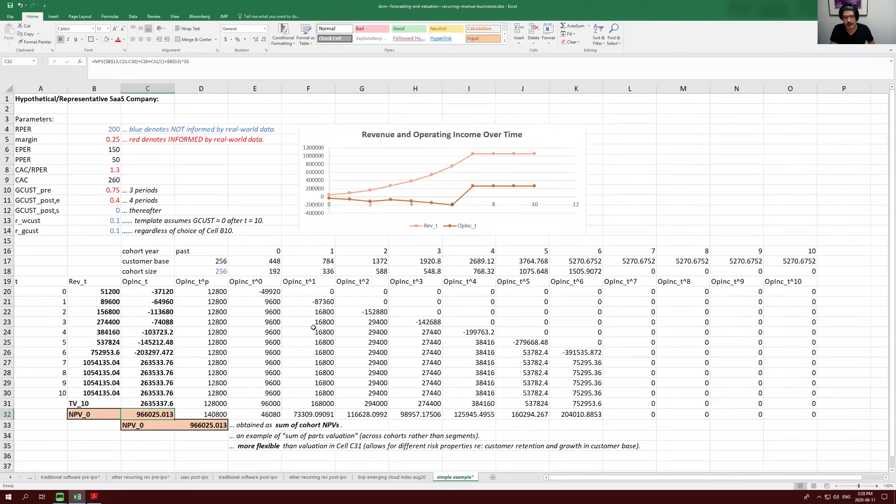
pyautogui.press('Up')
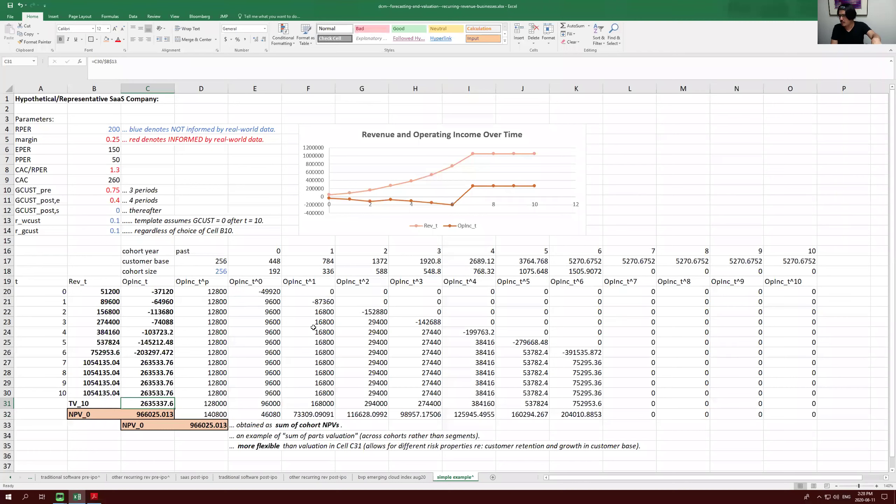
pyautogui.press('Down')
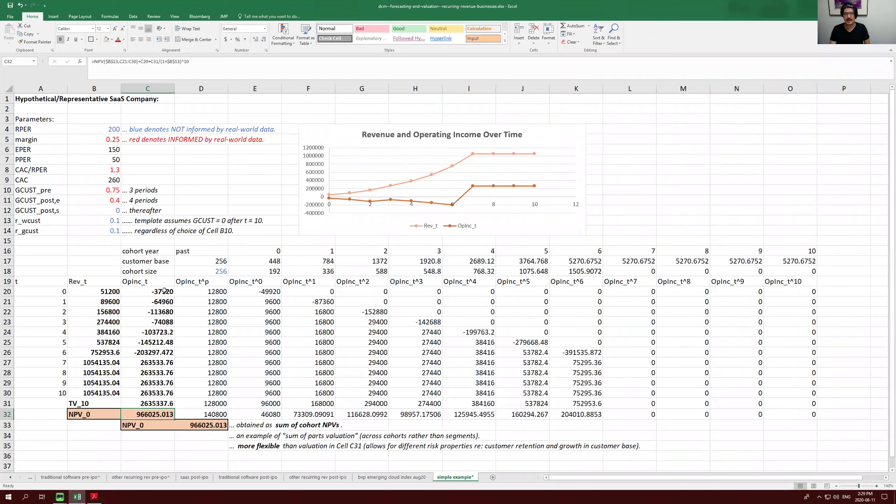
# Highlight total operating income C20:C30 and past cohort values D20:D31, inspecting their NPV formulas in C32 and D32.
pyautogui.moveTo(159, 290); pyautogui.dragTo(162, 393)
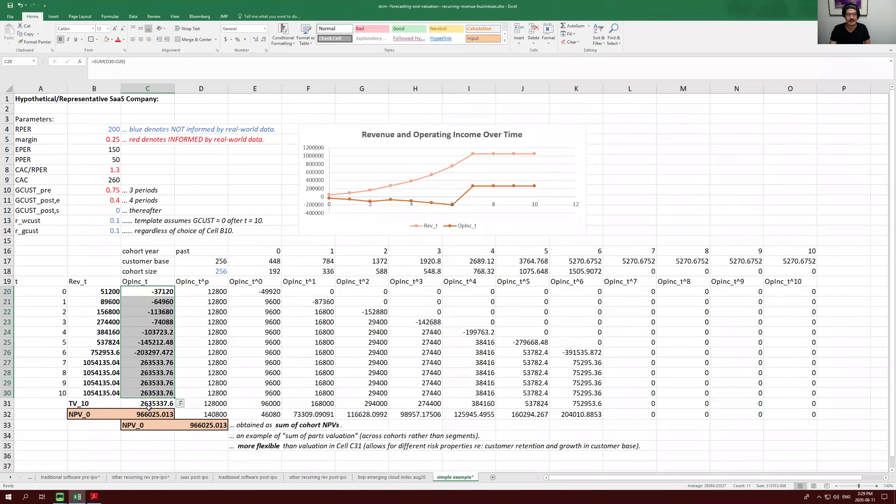
pyautogui.click(139, 415)
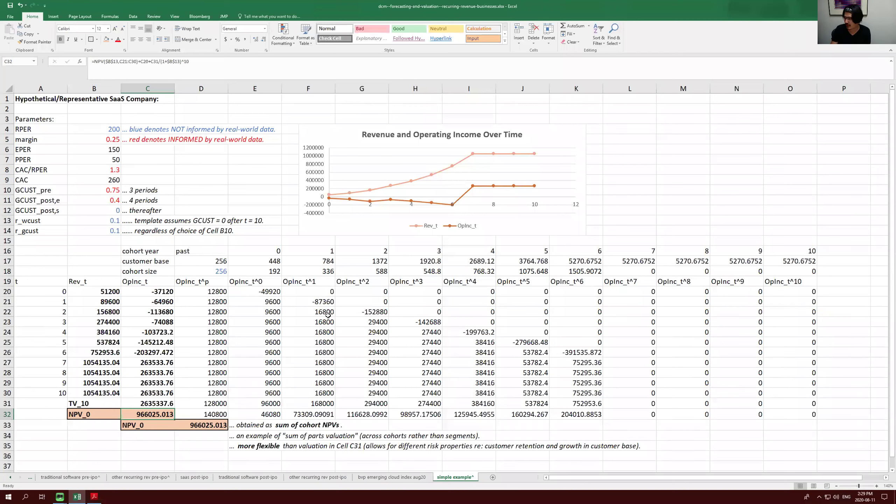
pyautogui.moveTo(222, 292); pyautogui.dragTo(213, 403)
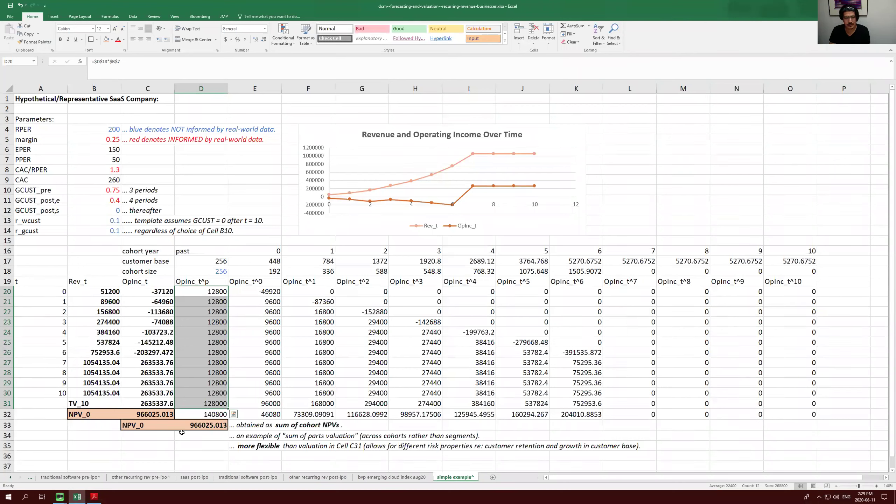
pyautogui.click(210, 414)
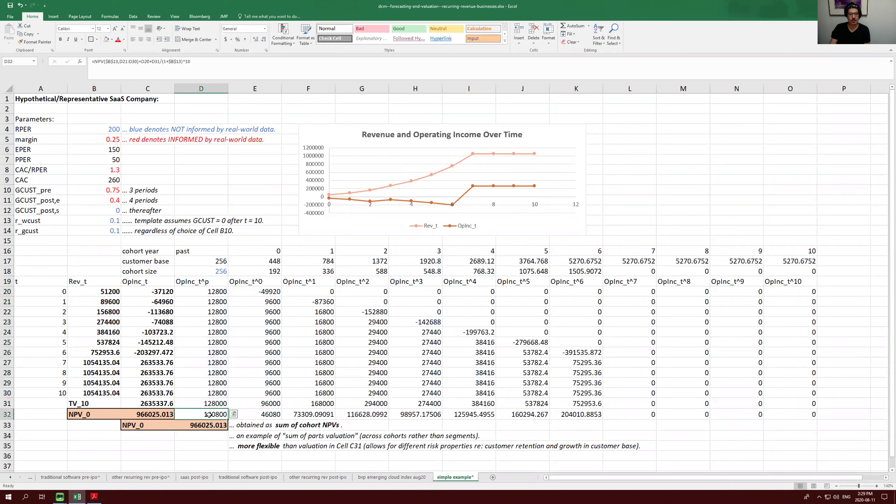
pyautogui.doubleClick(210, 415)
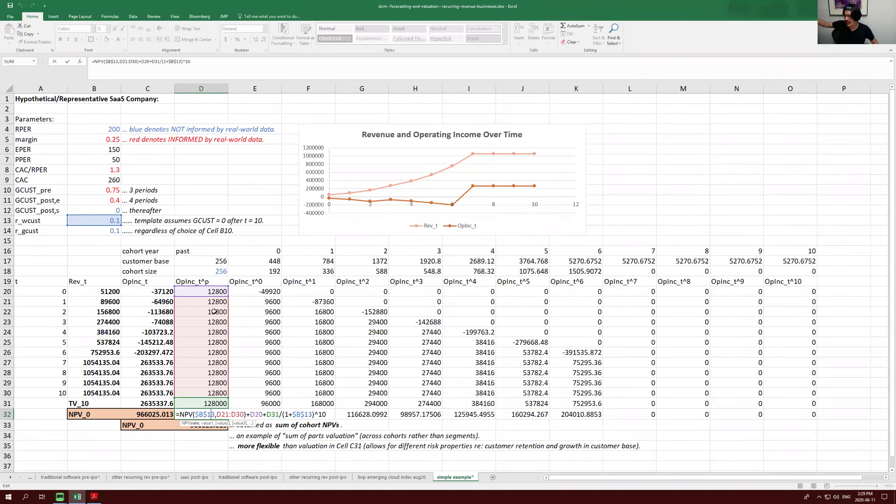
pyautogui.press('Escape')
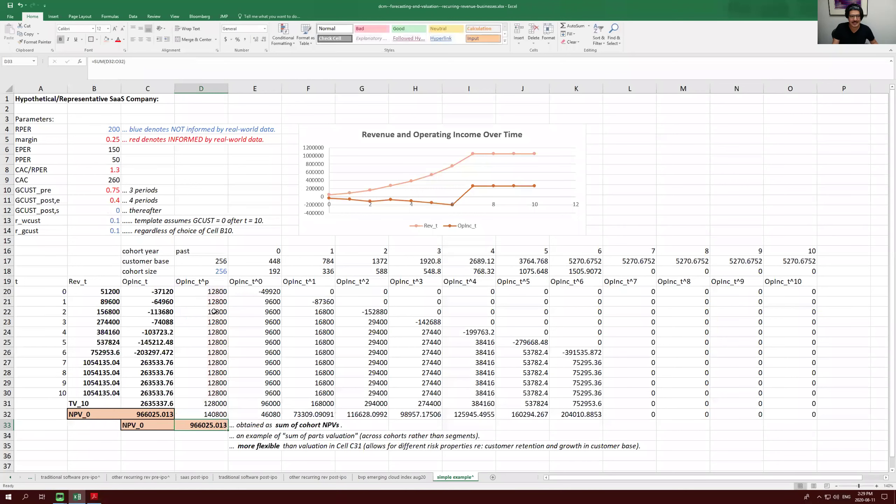
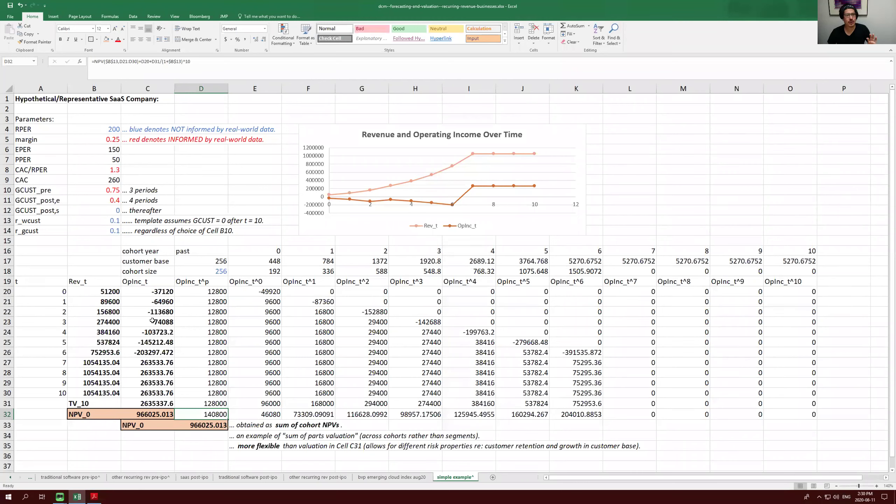
# Relate the operating income jump between C26 and C27 to the GCUST_post,s parameter in B12, also highlighting C27:C31.
pyautogui.moveTo(155, 294); pyautogui.dragTo(149, 402)
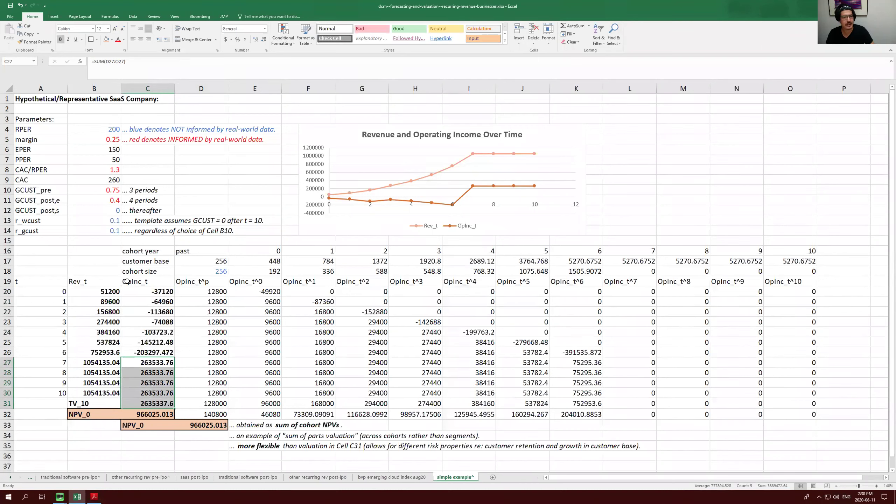
pyautogui.click(99, 211)
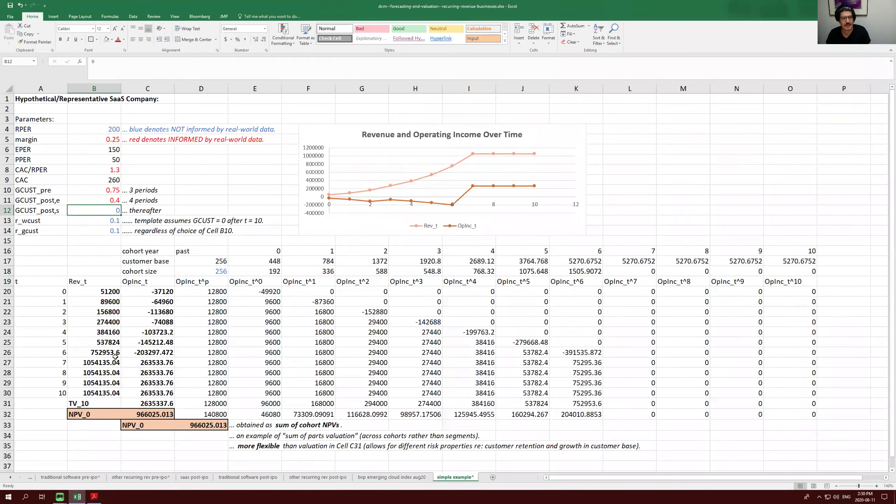
pyautogui.moveTo(147, 353); pyautogui.dragTo(145, 365)
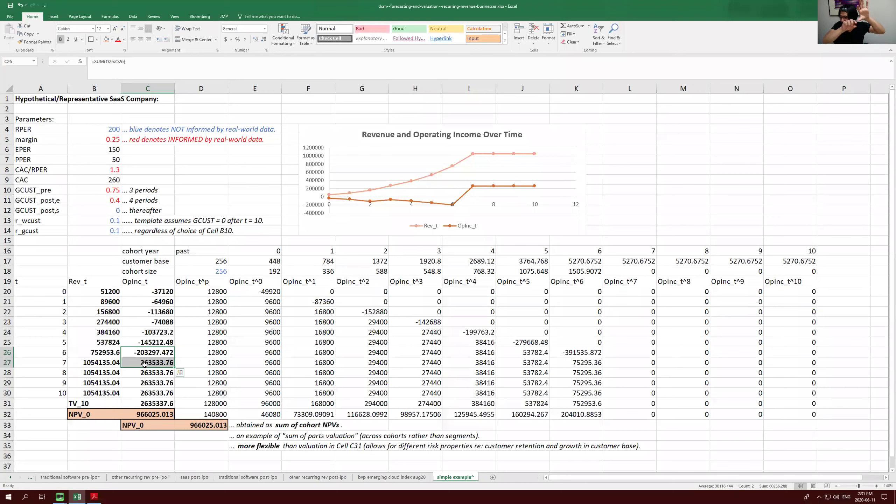
pyautogui.click(141, 365)
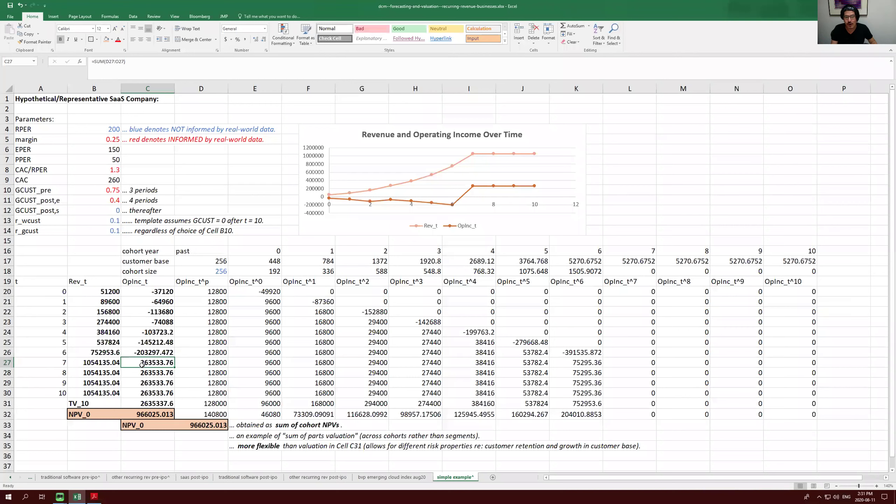
pyautogui.press('Down')
pyautogui.press('Right')
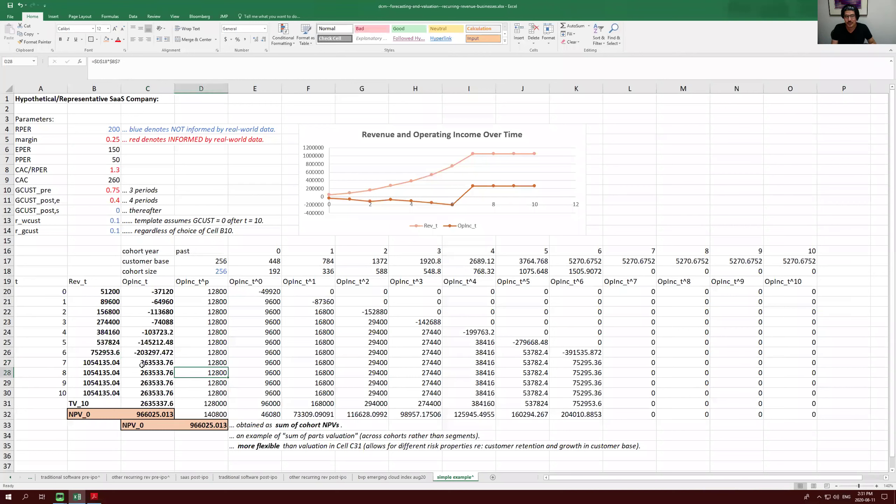
pyautogui.press('Up')
pyautogui.press('Left')
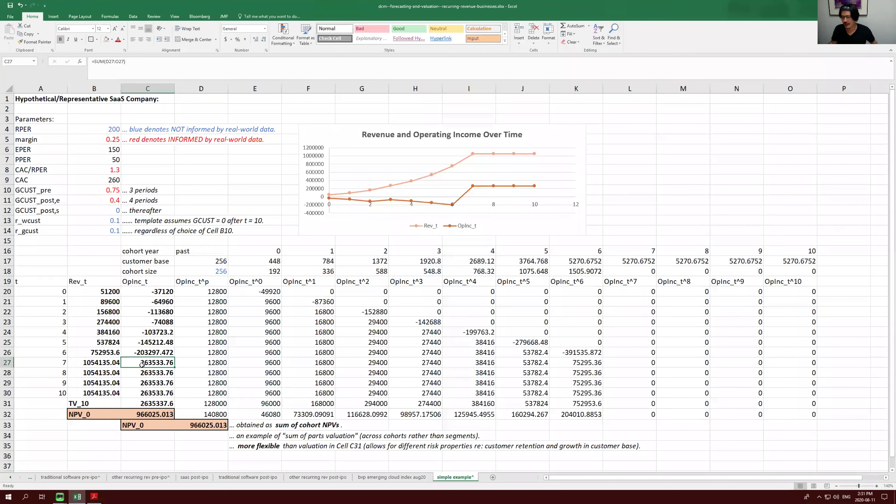
# Review the customer growth parameters GCUST_pre, GCUST_post,e and GCUST_post,s along with their period notes in C10:C12.
pyautogui.click(105, 211)
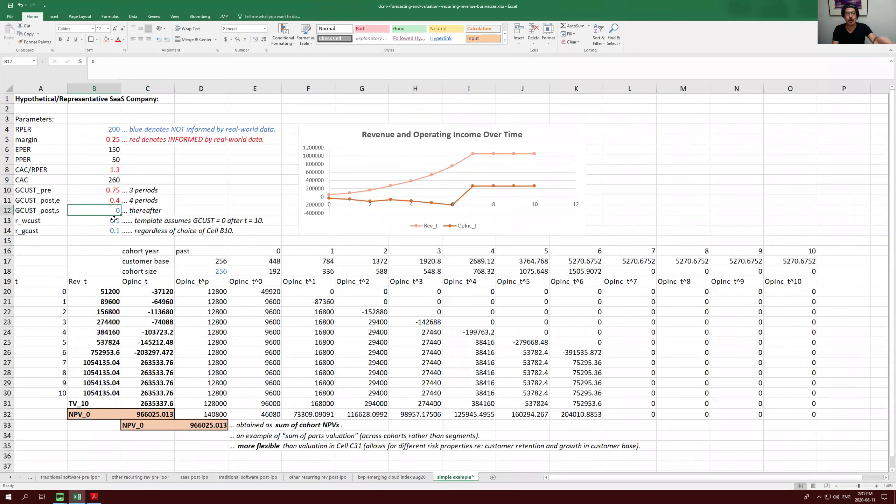
pyautogui.click(107, 191)
pyautogui.click(132, 192)
pyautogui.click(129, 200)
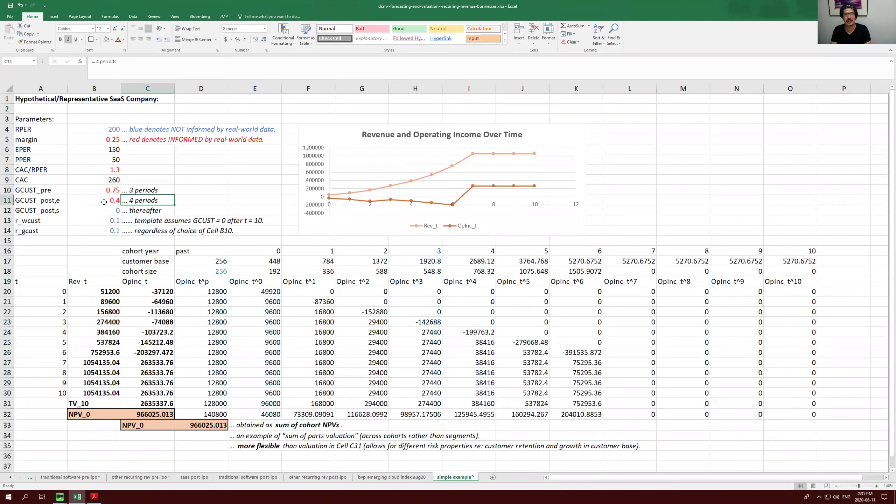
pyautogui.click(123, 213)
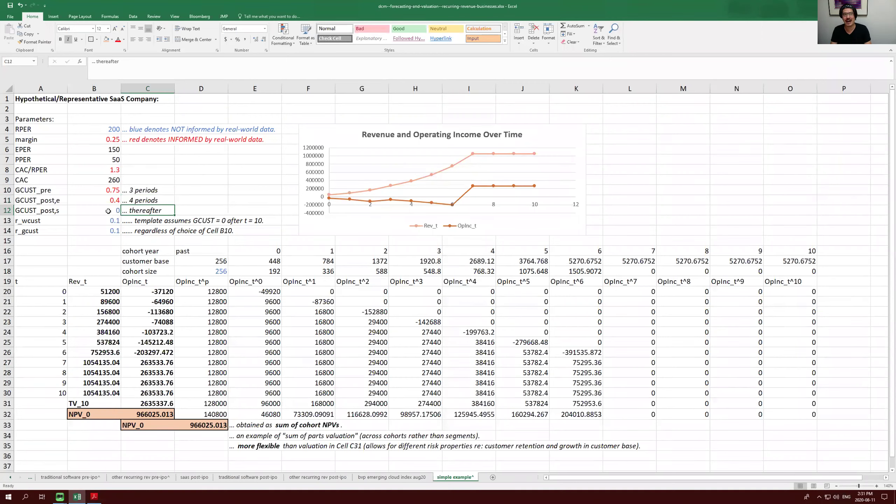
# Set GCUST_post,s in B12 to 0.1.
pyautogui.click(108, 211)
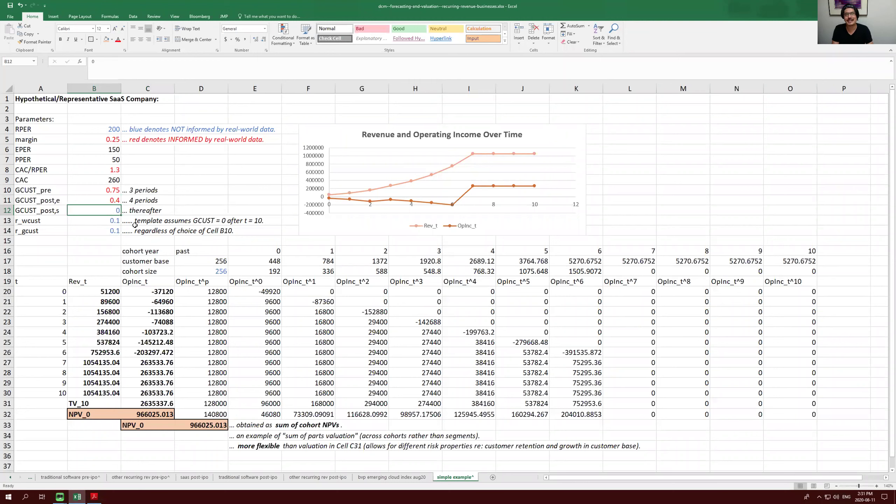
pyautogui.write('.')
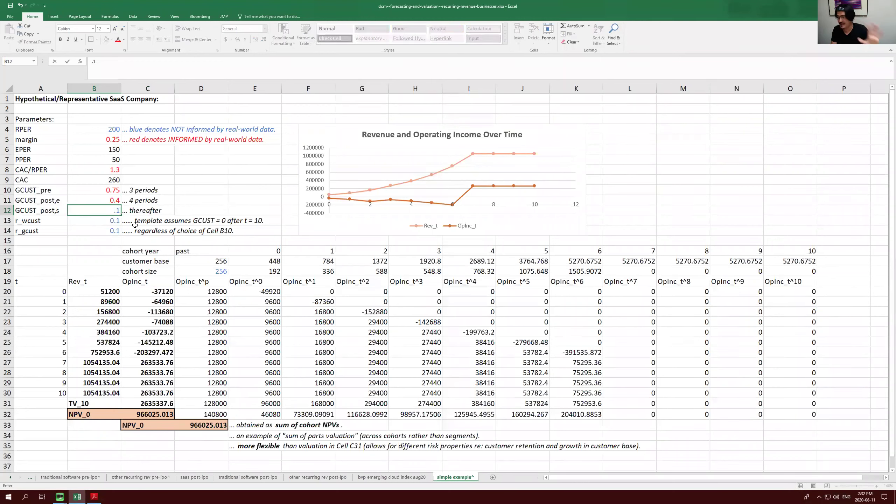
pyautogui.write('1')
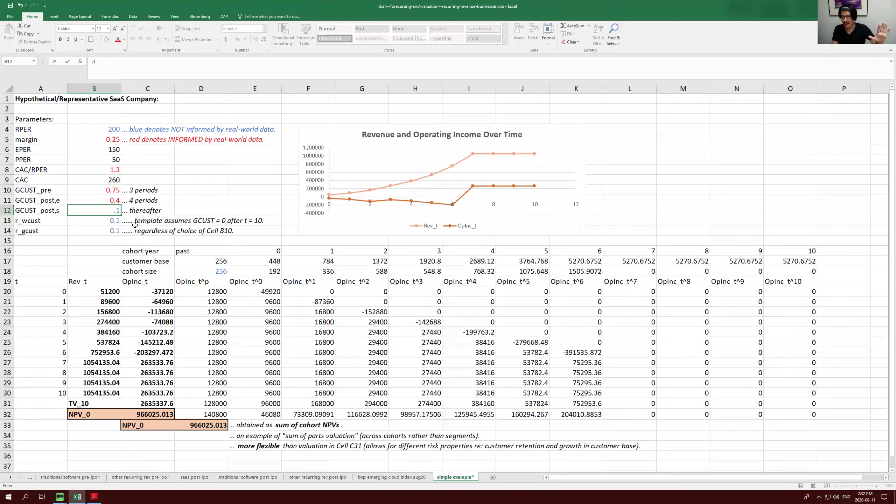
pyautogui.press('Return')
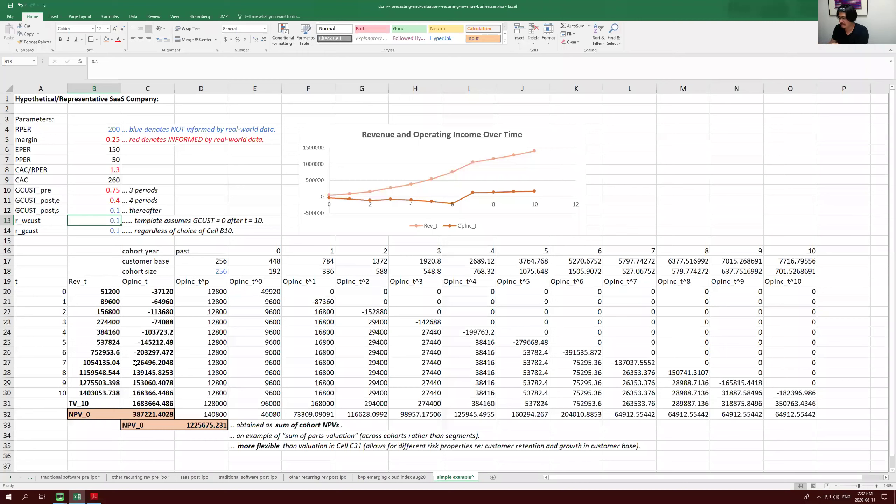
# Reset GCUST_post,s in B12 to 0 and select the GCUST_post,e value in B11.
pyautogui.click(98, 211)
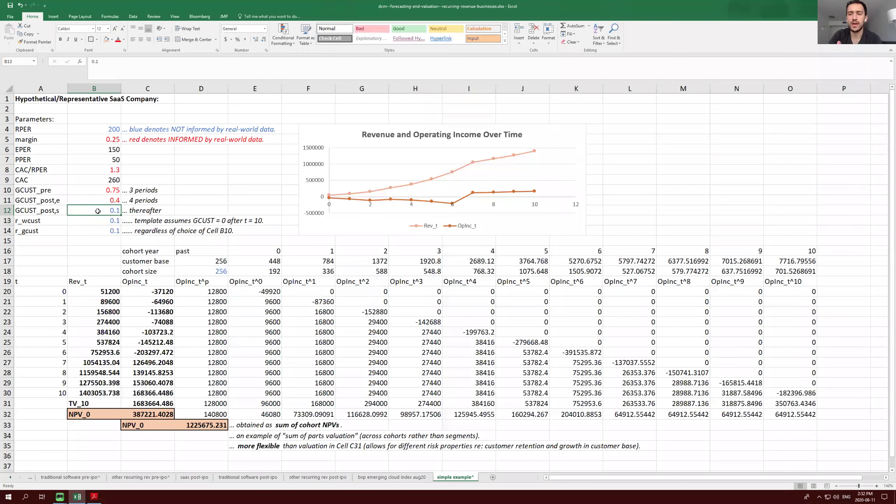
pyautogui.write('0')
pyautogui.press('Return')
pyautogui.press('Up')
pyautogui.press('Up')
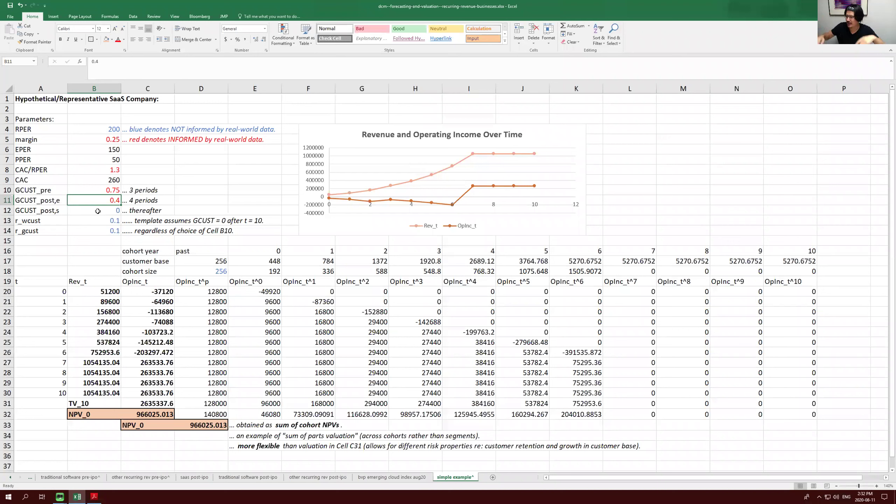
# Review the customer growth parameters in B10:B12, relating them to period 0 in A20 and the NPV_0 formula in C32.
pyautogui.click(109, 190)
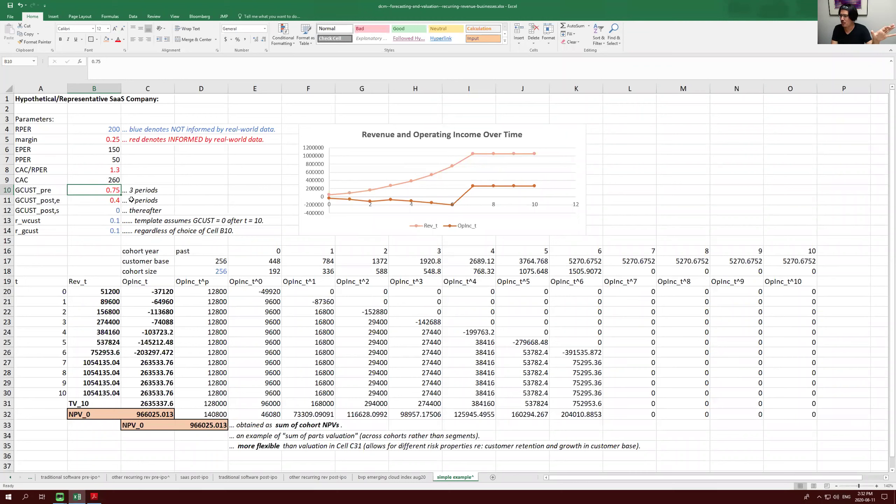
pyautogui.press('Down')
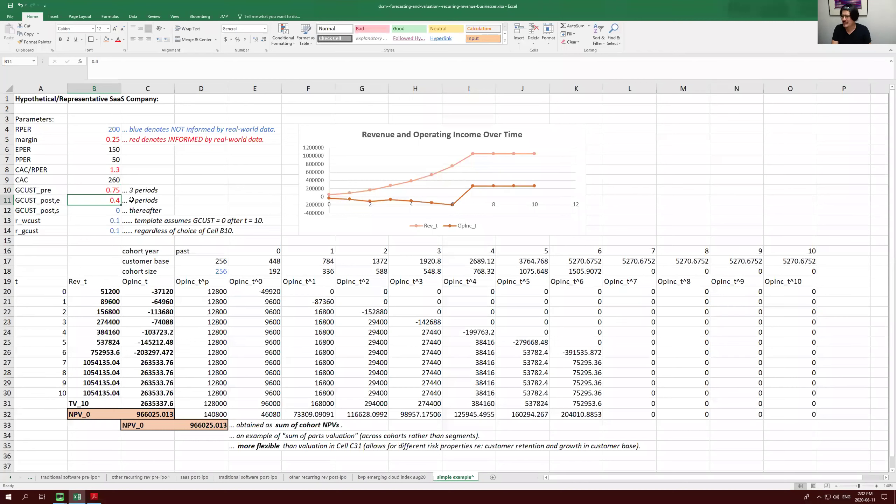
pyautogui.press('Down')
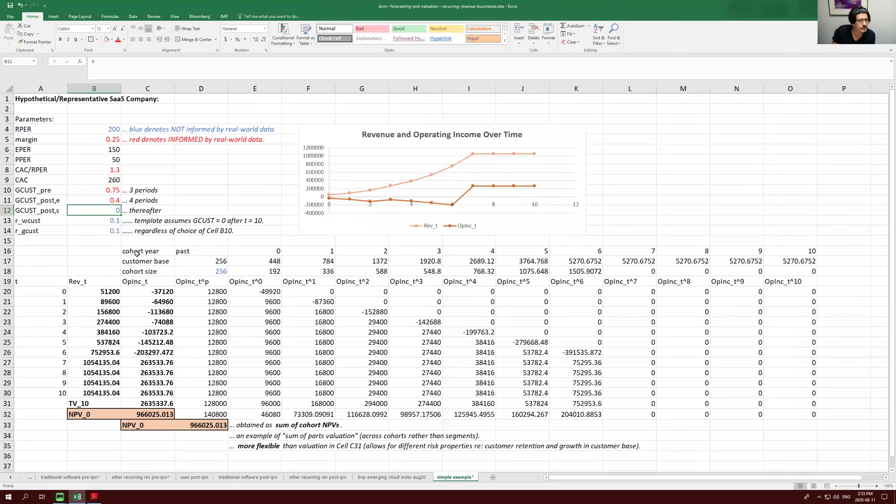
pyautogui.click(110, 192)
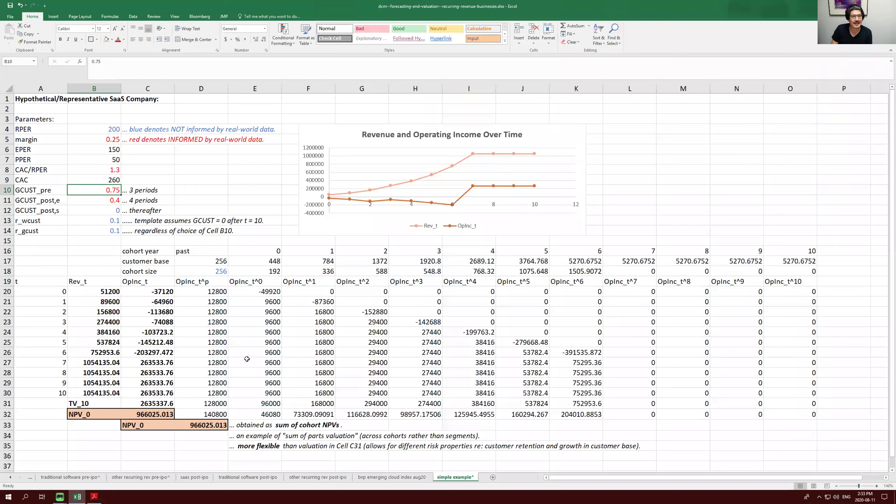
pyautogui.click(63, 294)
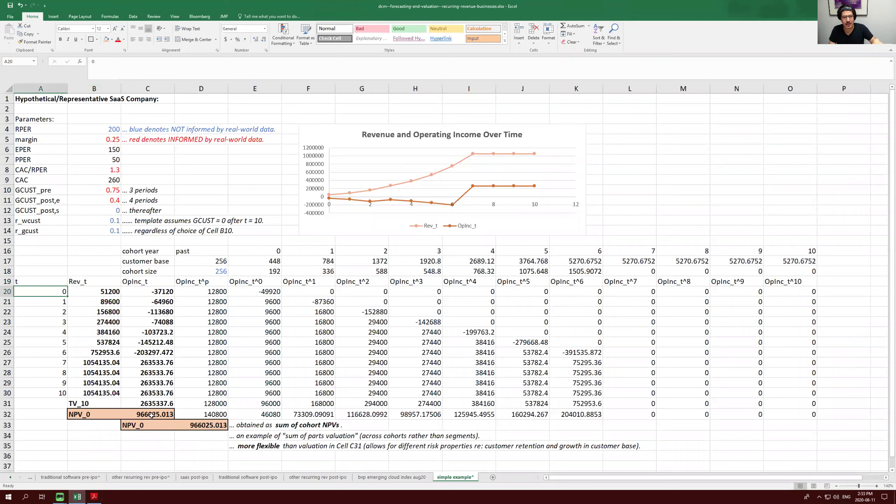
pyautogui.click(153, 416)
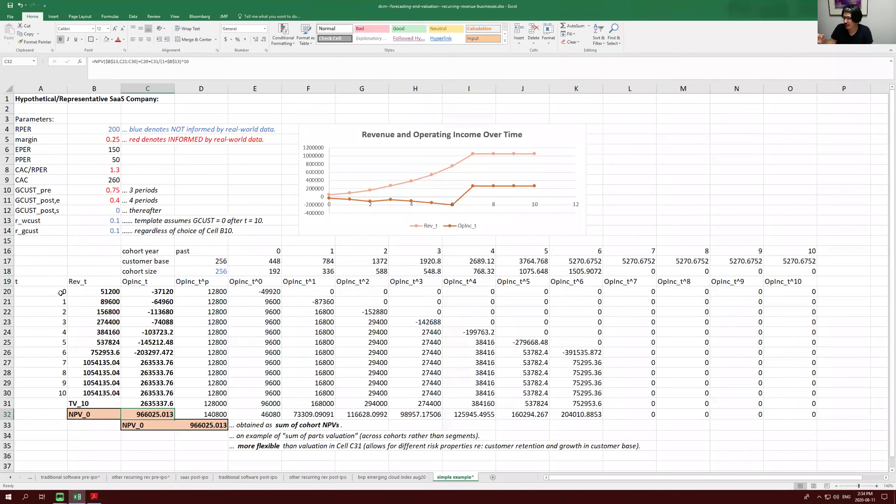
# Compare period 3 revenue and operating income in B23:C23, also looking at the operating income of periods 4 and 5 in C24:C25.
pyautogui.click(82, 326)
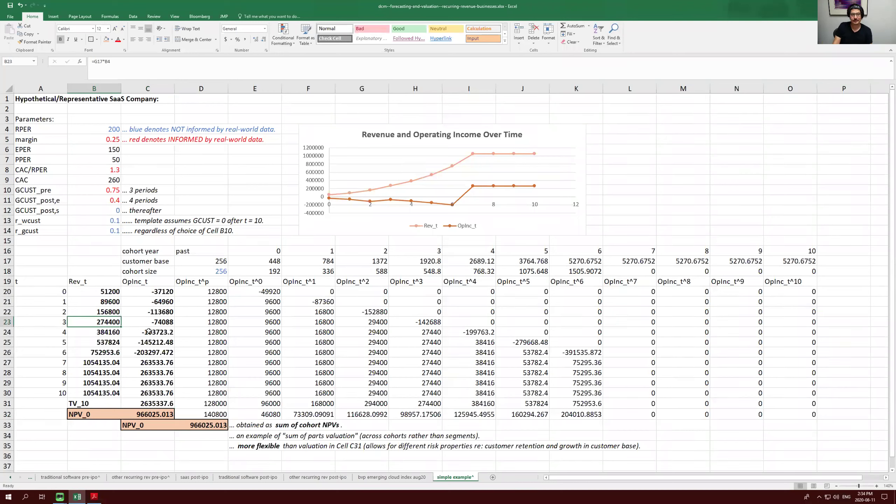
pyautogui.press('Right')
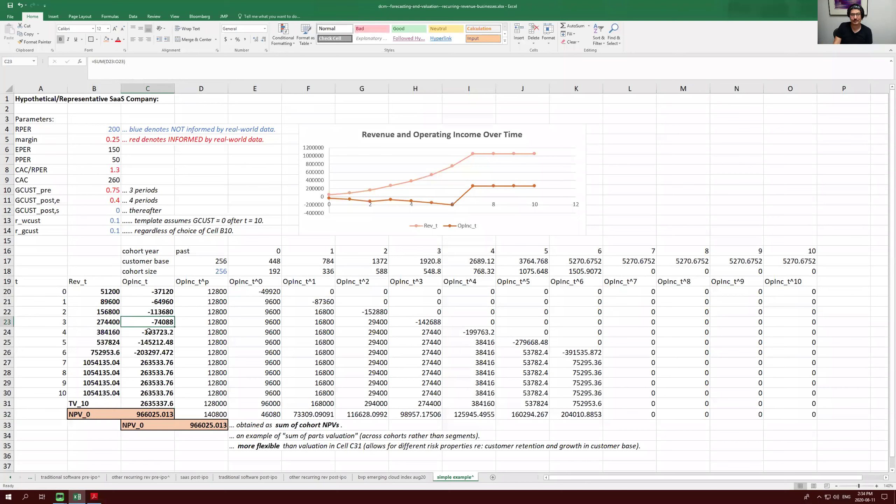
pyautogui.press('Left')
pyautogui.press('Right')
pyautogui.press('Left')
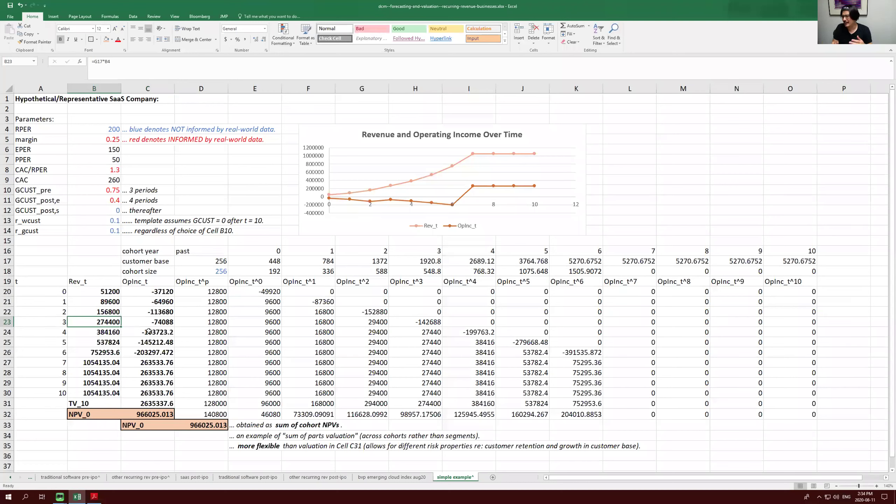
pyautogui.press('Right')
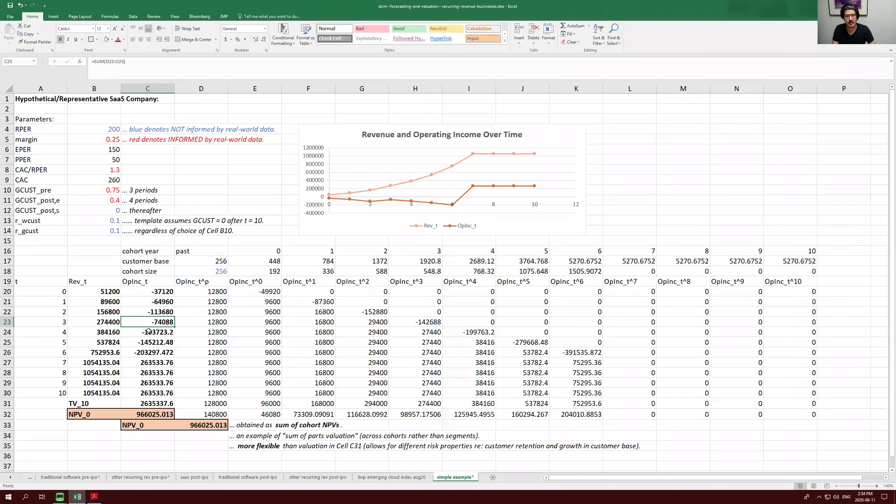
pyautogui.click(148, 332)
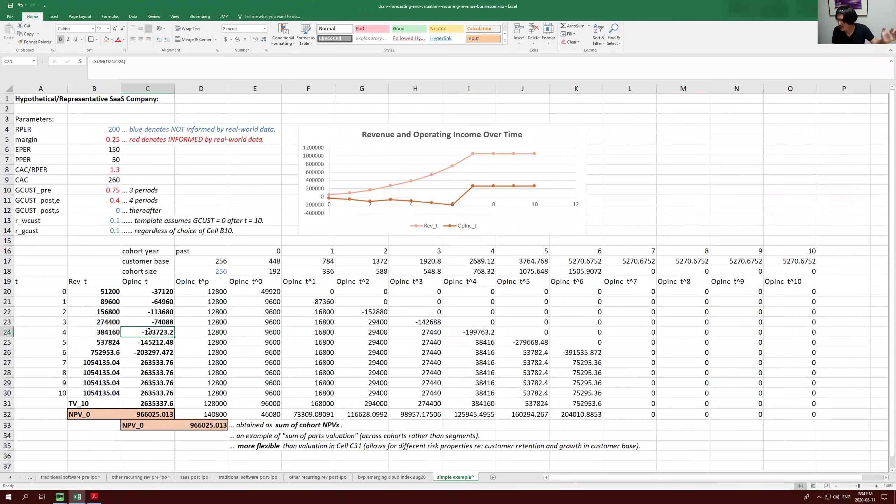
pyautogui.press('Down')
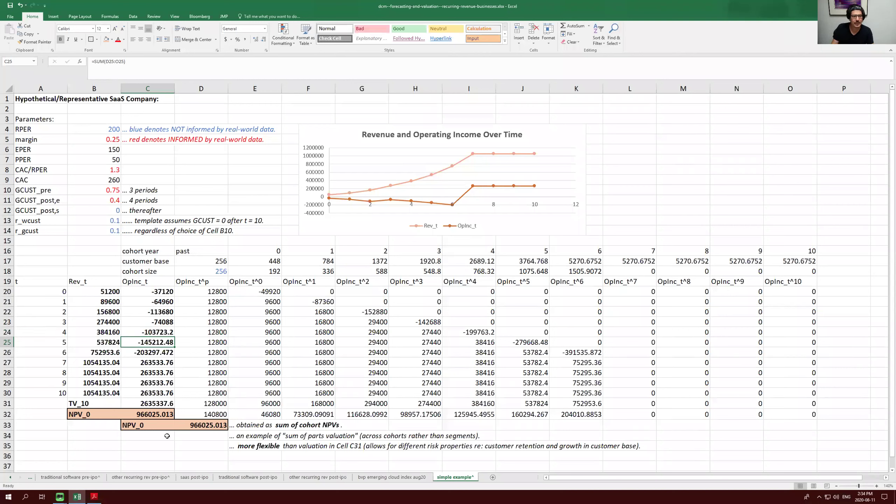
# Label cell B36 "NPV_3 (post loss)" below the NPV_0 results.
pyautogui.click(136, 453)
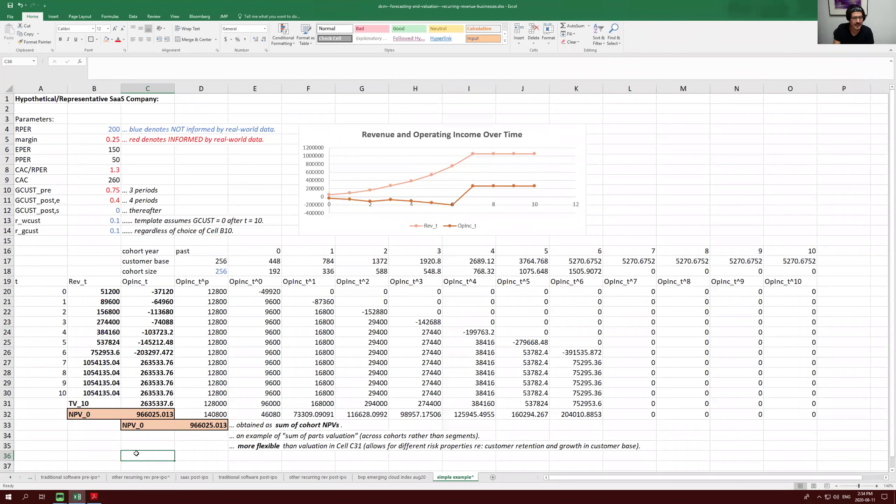
pyautogui.press('Home')
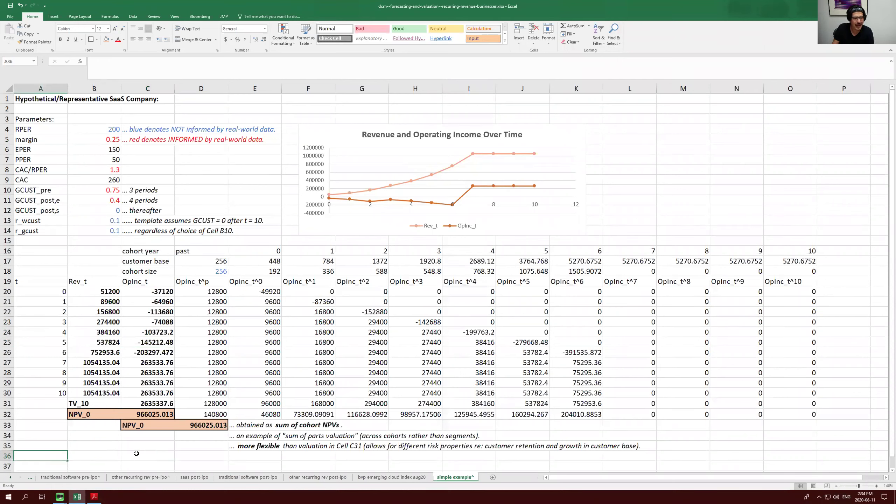
pyautogui.press('Right')
pyautogui.write('j')
pyautogui.write('NPV_')
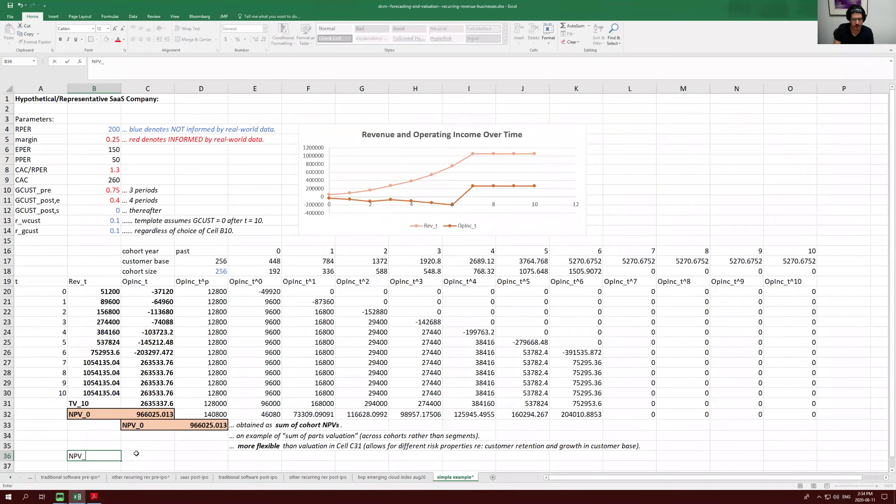
pyautogui.write('3 (after')
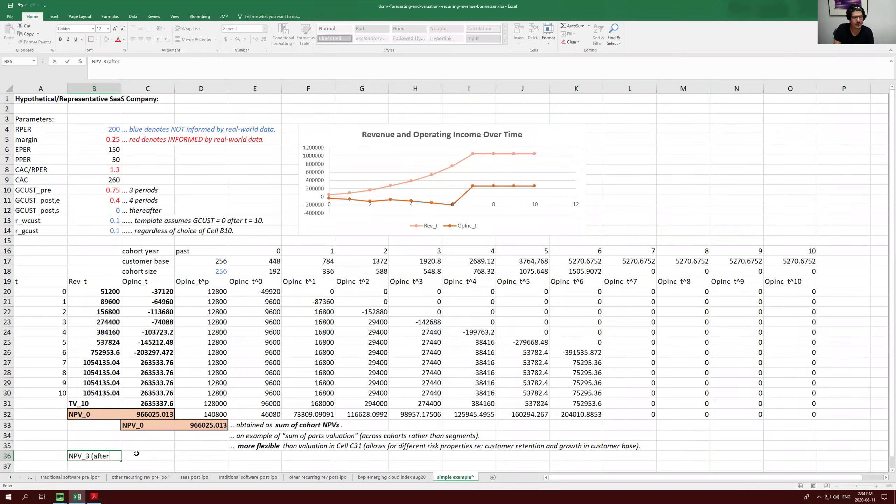
pyautogui.press('BackSpace')
pyautogui.press('BackSpace')
pyautogui.press('BackSpace')
pyautogui.press('BackSpace')
pyautogui.press('BackSpace')
pyautogui.write('post loss)')
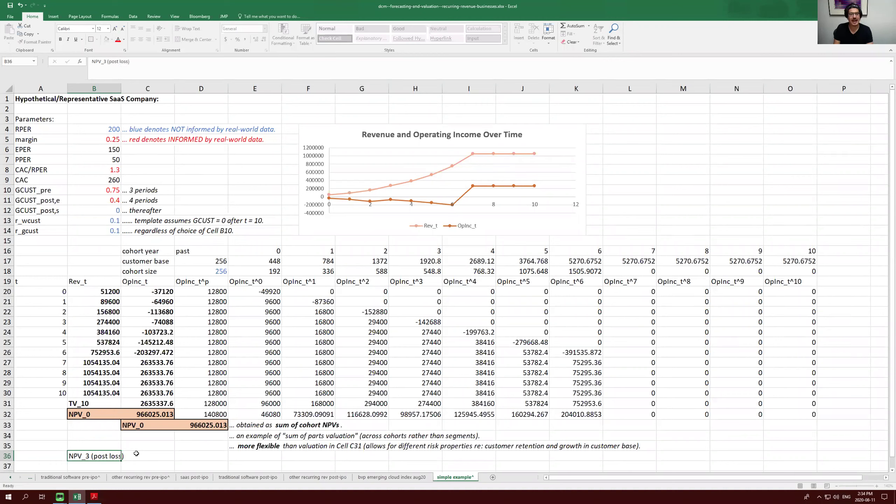
pyautogui.press('Tab')
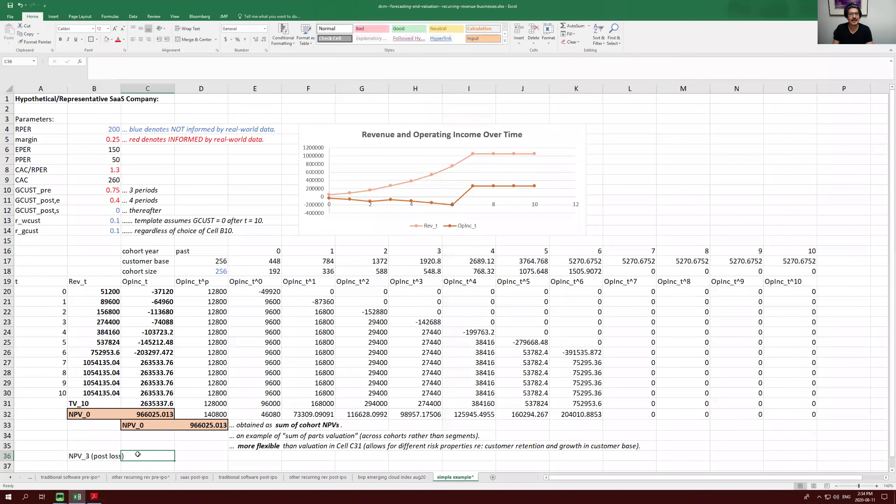
# Calculate the period 3 NPV in C36 with the formula =NPV(B13,C24:C30)+C31/(1+B13)^7.
pyautogui.click(170, 324)
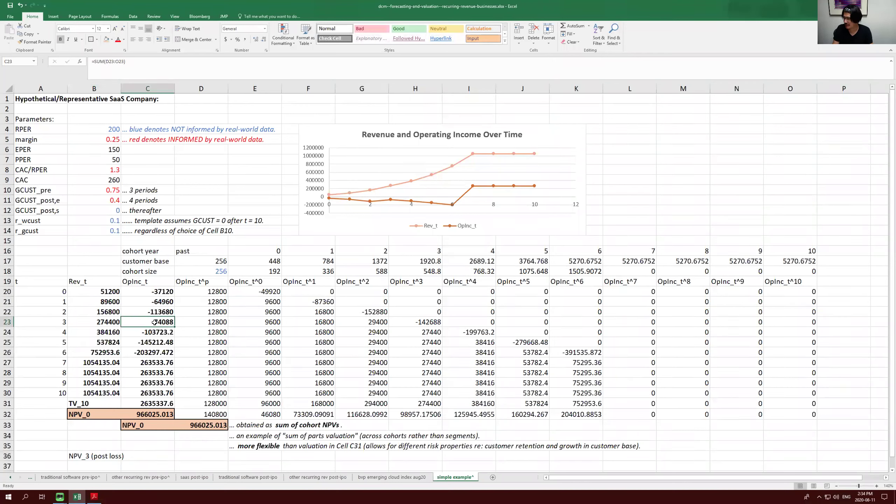
pyautogui.click(134, 456)
pyautogui.write('=')
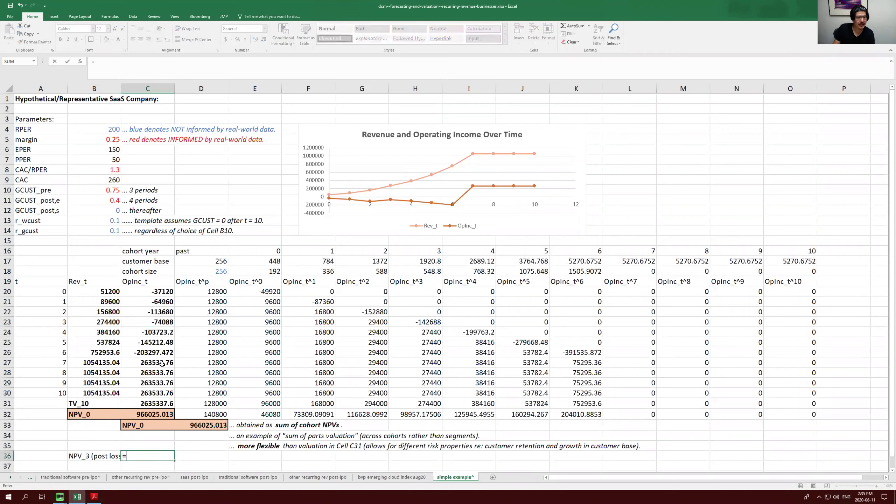
pyautogui.write('npv(')
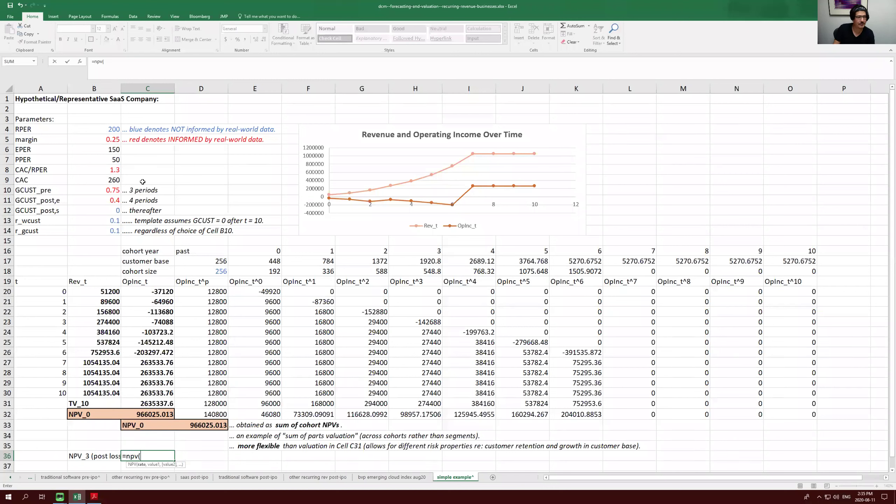
pyautogui.write(',')
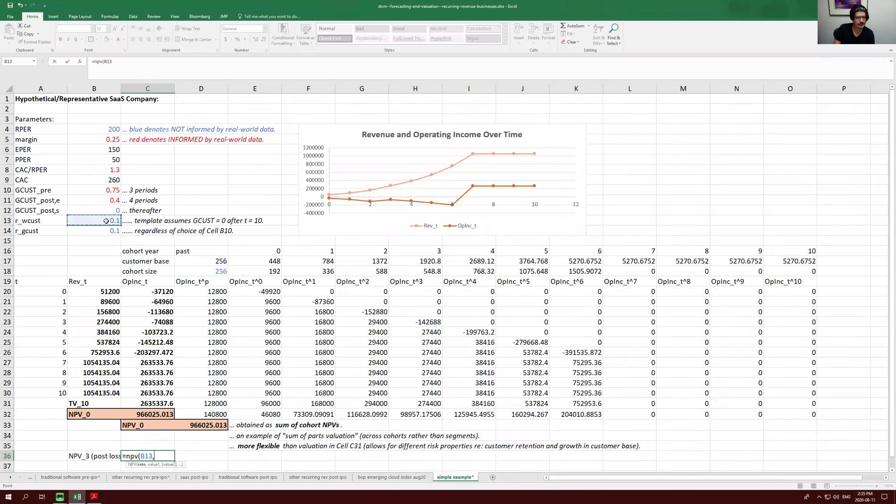
pyautogui.moveTo(148, 333); pyautogui.dragTo(150, 392)
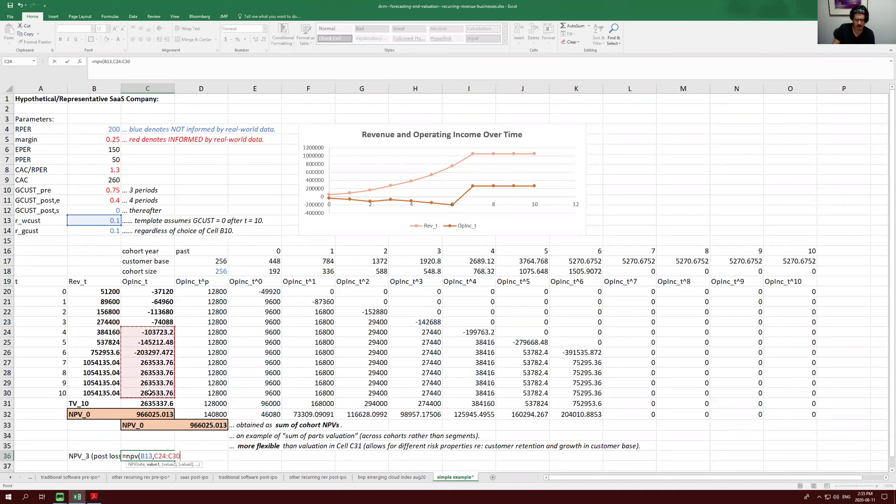
pyautogui.write(')')
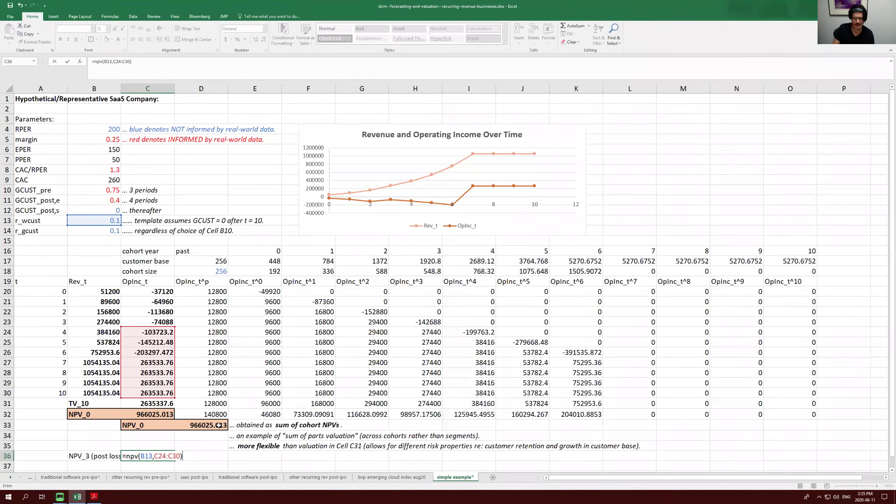
pyautogui.write('+')
pyautogui.click(162, 404)
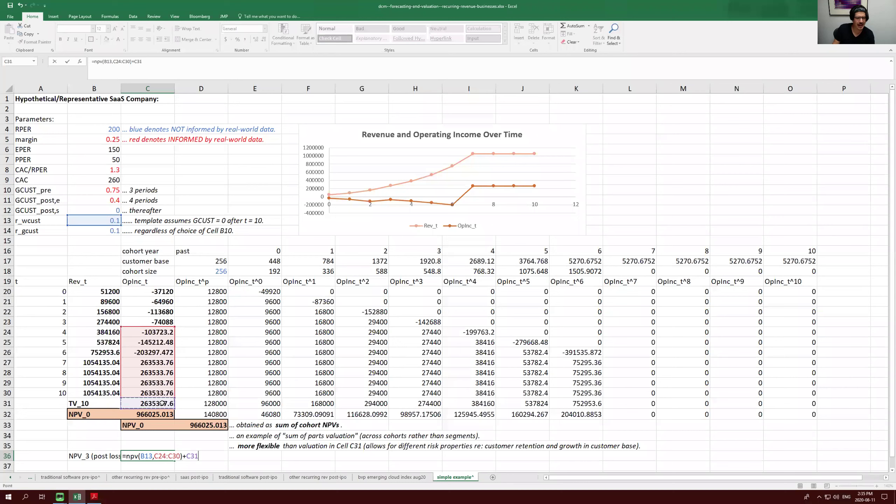
pyautogui.write('/(1+')
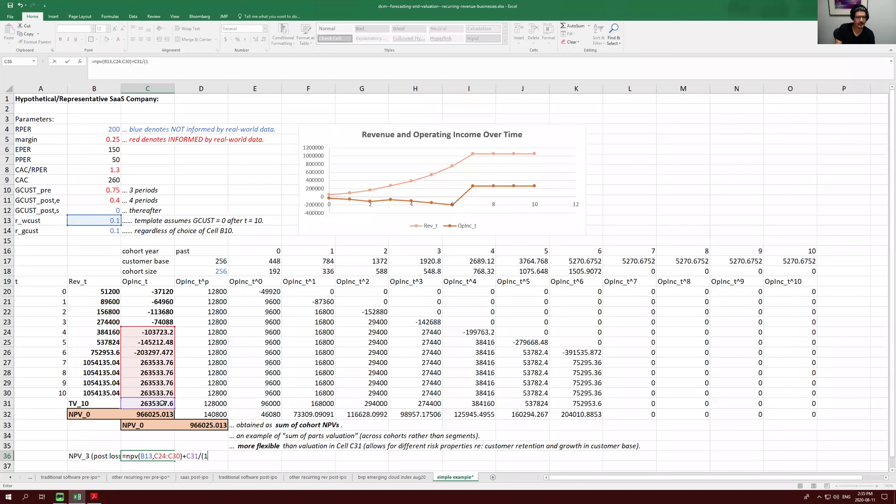
pyautogui.click(105, 221)
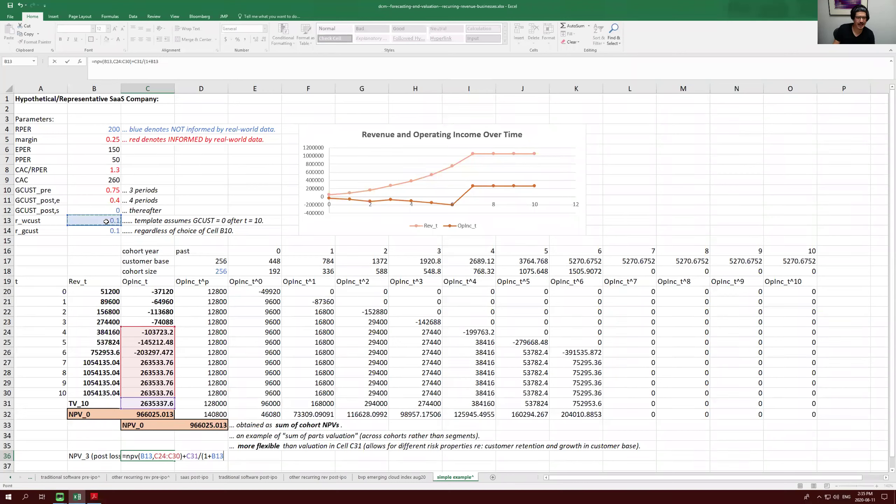
pyautogui.write(')^')
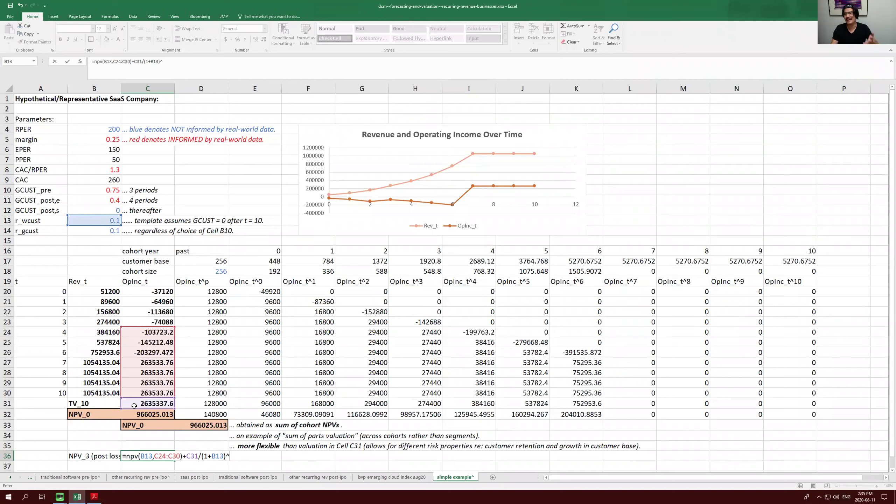
pyautogui.write('7')
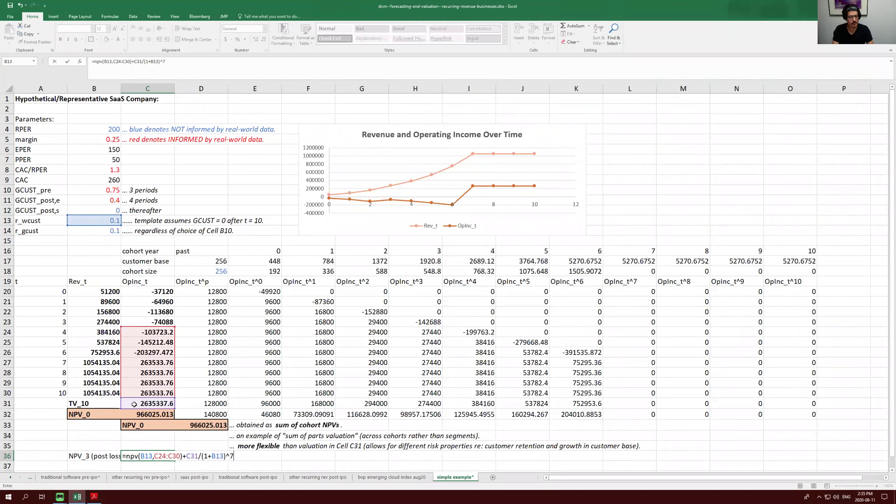
pyautogui.press('Return')
pyautogui.press('Up')
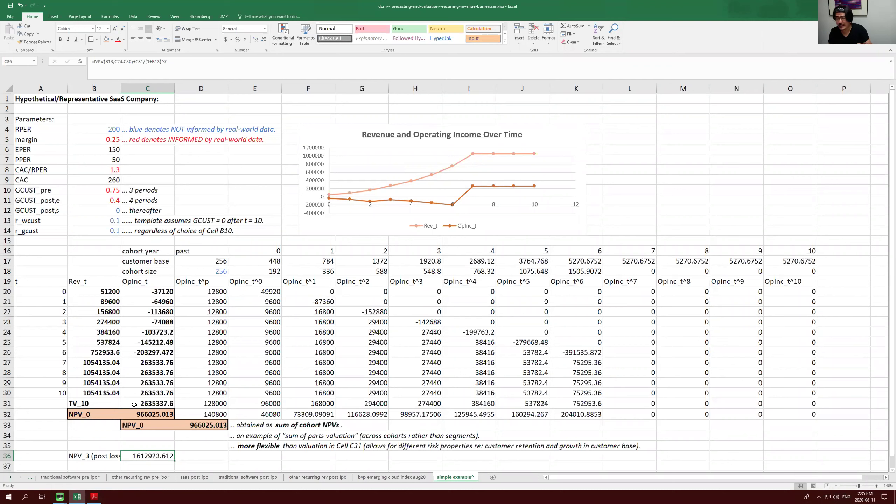
# Try a GCUST_post,s value of 0.1 in B12 to test its effect on the NPV_3 and NPV_0 valuations.
pyautogui.click(112, 211)
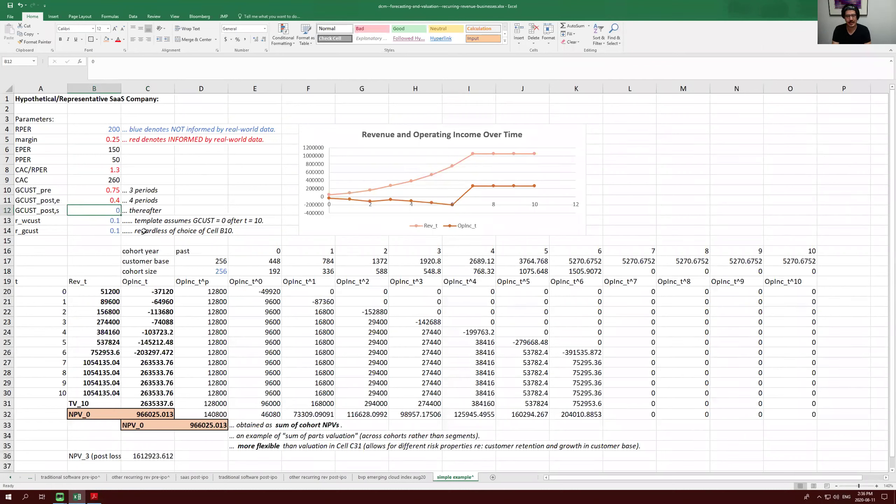
pyautogui.write('0.1')
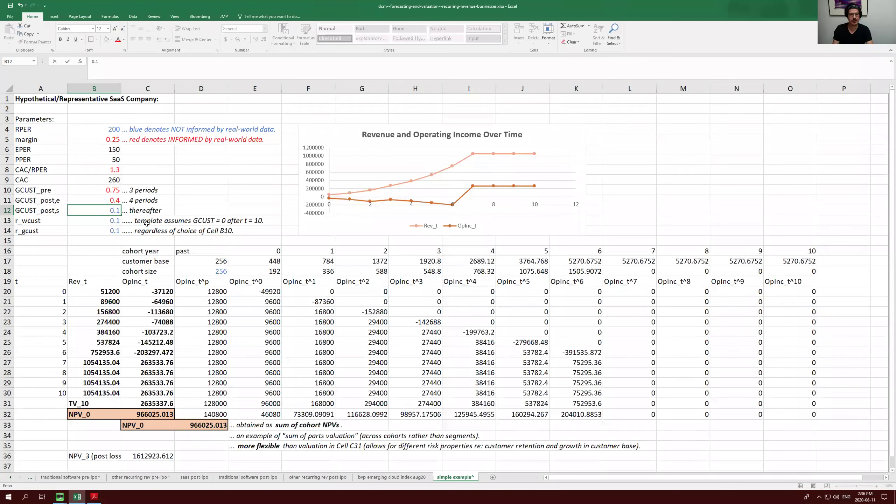
pyautogui.press('Return')
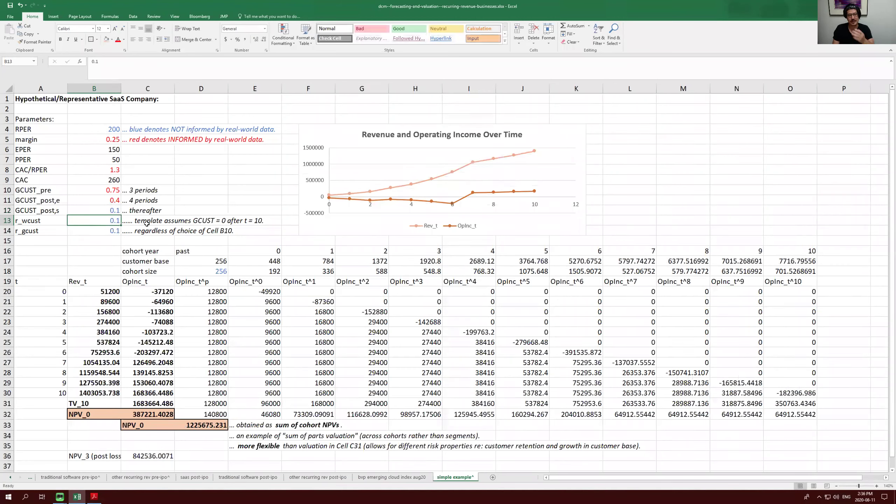
pyautogui.press('Up')
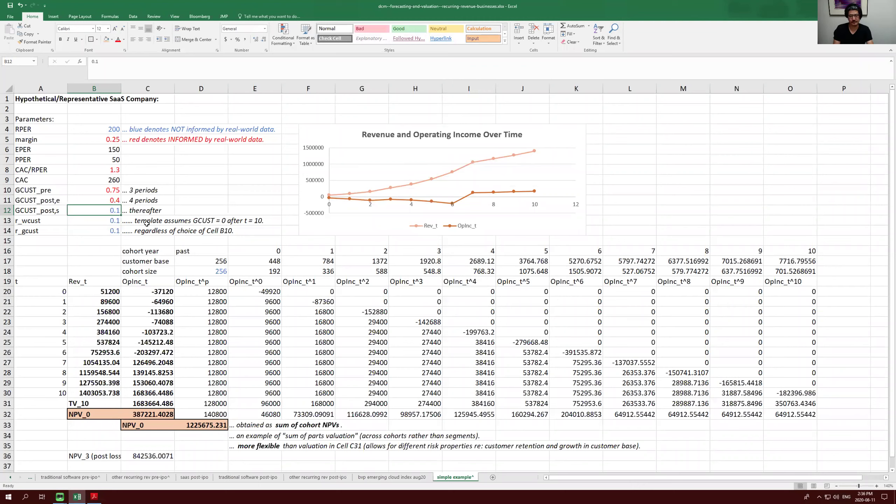
# Set GCUST_post,s in B12 back to 0 and leave the parameter block.
pyautogui.write('0')
pyautogui.press('Return')
pyautogui.press('Down')
pyautogui.press('Down')
pyautogui.press('Down')
pyautogui.press('Down')
pyautogui.press('Down')
pyautogui.press('Down')
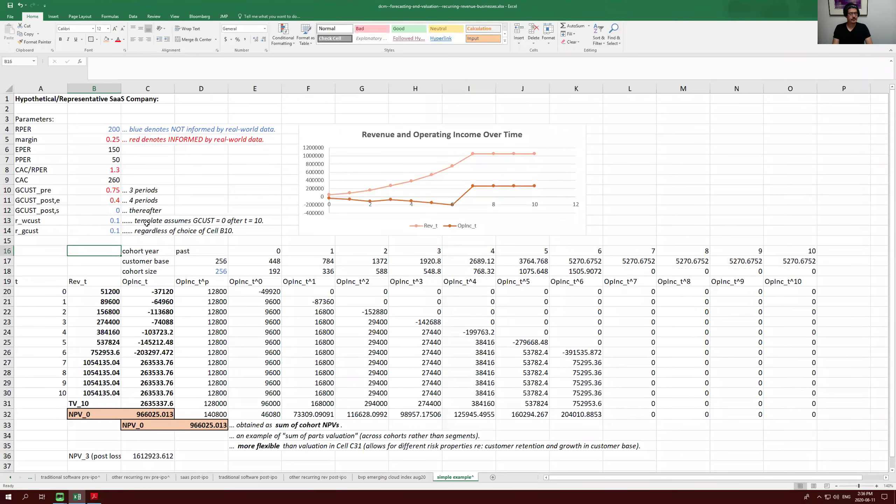
# Examine the NPV_0 result in row 32 and the NPV_3 (post loss) label and value in B36:C36.
pyautogui.press('Down')
pyautogui.press('Down')
pyautogui.press('Down')
pyautogui.press('Down')
pyautogui.press('Down')
pyautogui.press('Down')
pyautogui.press('Down')
pyautogui.press('Down')
pyautogui.press('Down')
pyautogui.press('Down')
pyautogui.press('Down')
pyautogui.press('Down')
pyautogui.press('Down')
pyautogui.press('Down')
pyautogui.press('Down')
pyautogui.press('Down')
pyautogui.press('Down')
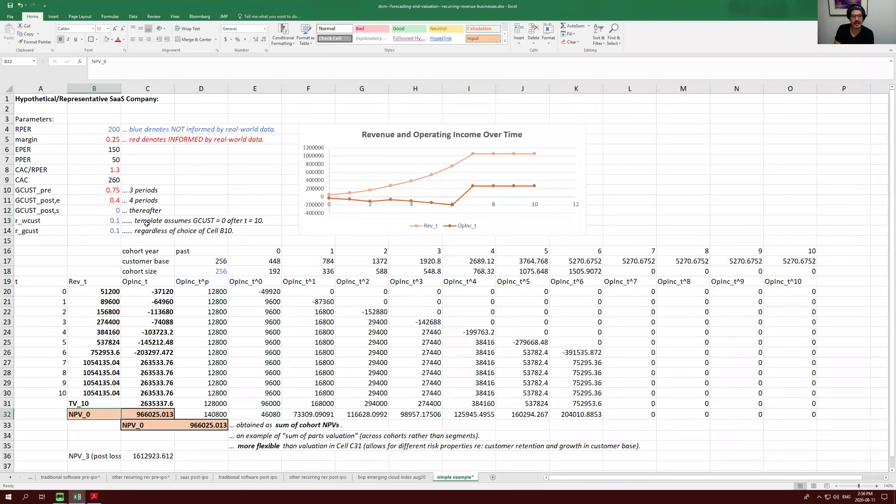
pyautogui.press('Right')
pyautogui.press('Left')
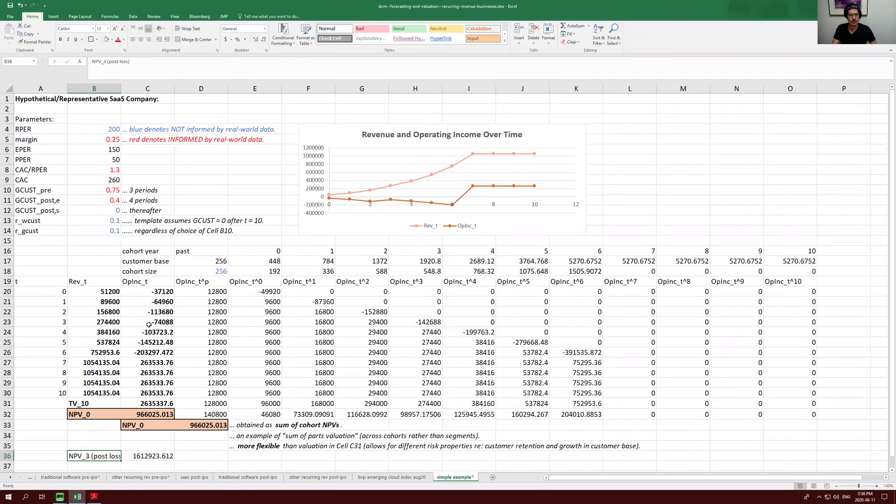
pyautogui.moveTo(112, 458); pyautogui.dragTo(156, 458)
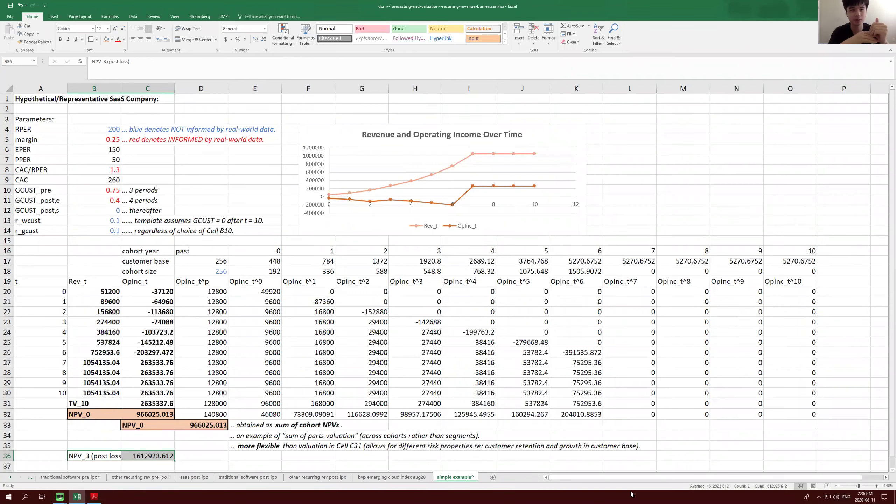
pyautogui.click(103, 447)
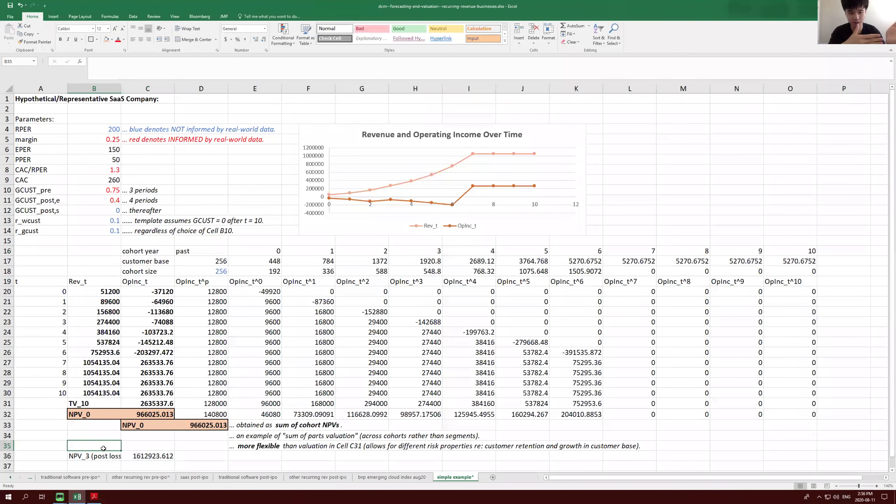
pyautogui.moveTo(88, 456); pyautogui.dragTo(134, 457)
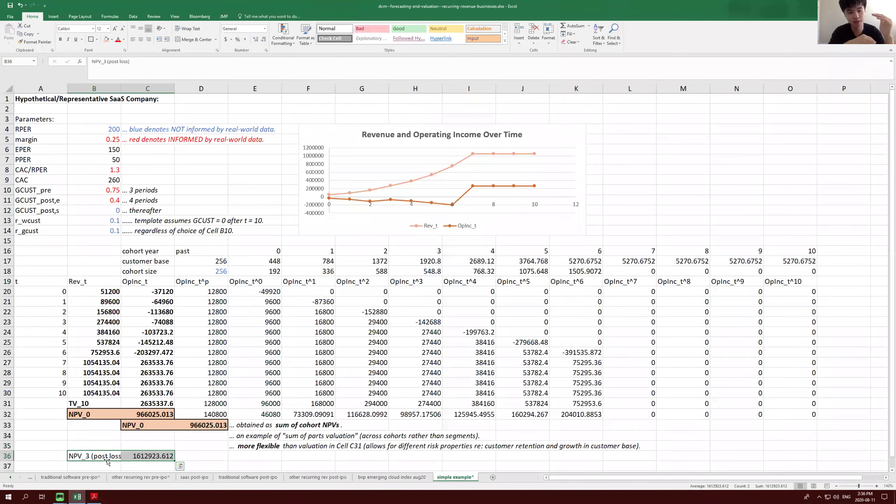
# Shorten the label in B36 to "NPV_3" by removing "(post loss)".
pyautogui.click(97, 456)
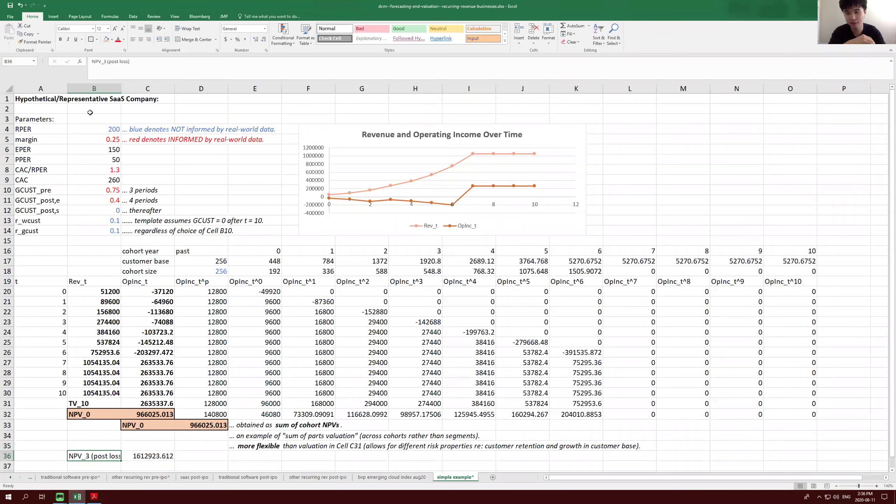
pyautogui.moveTo(137, 62); pyautogui.dragTo(105, 61)
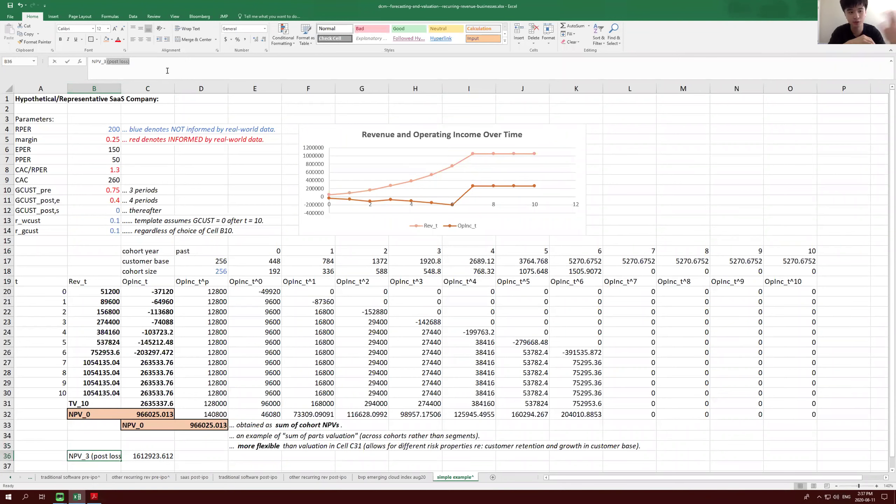
pyautogui.press('BackSpace')
pyautogui.hotkey('ctrl', 'Return')
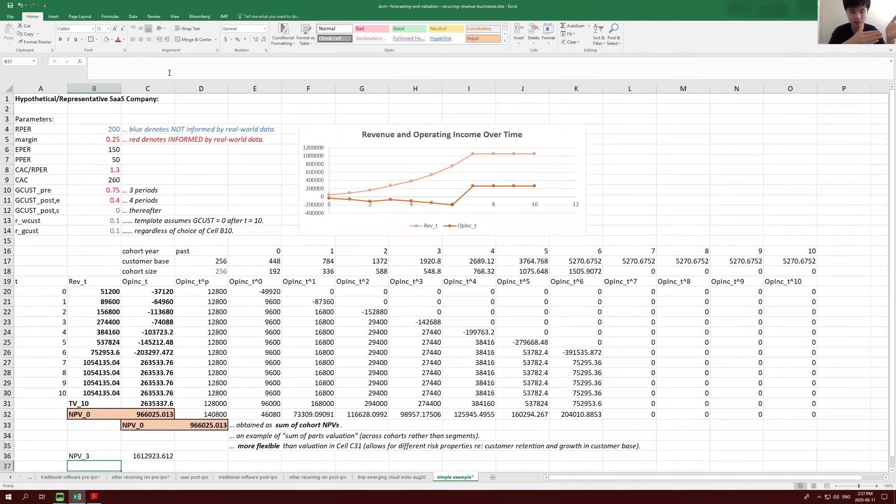
# Add the note "... Expected IPO price" in D36 beside the NPV_3 value.
pyautogui.press('Right')
pyautogui.press('Right')
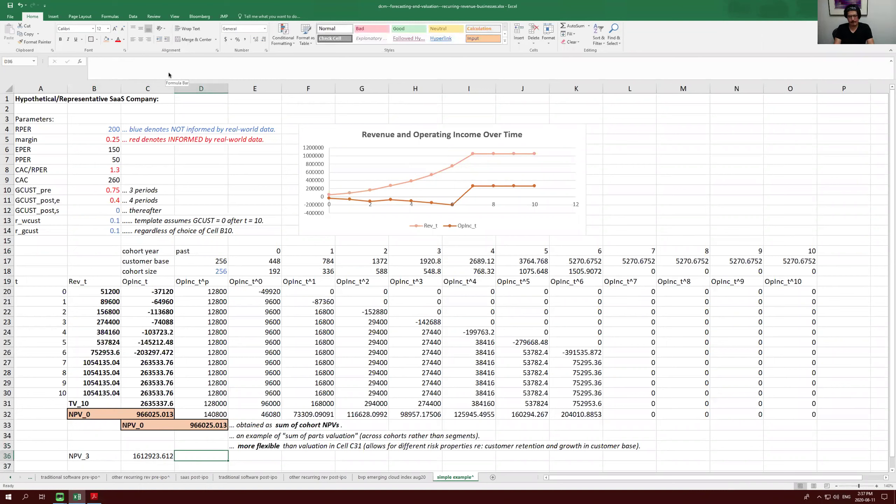
pyautogui.write('...')
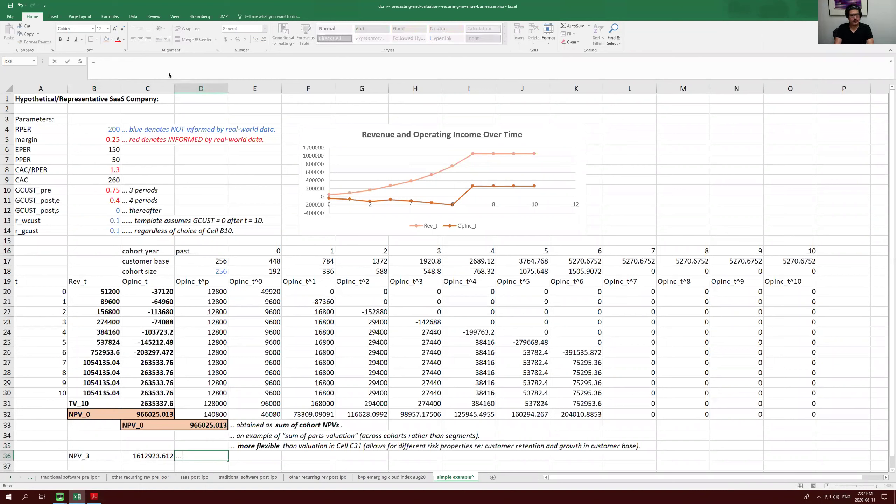
pyautogui.write(' Expected IPO price')
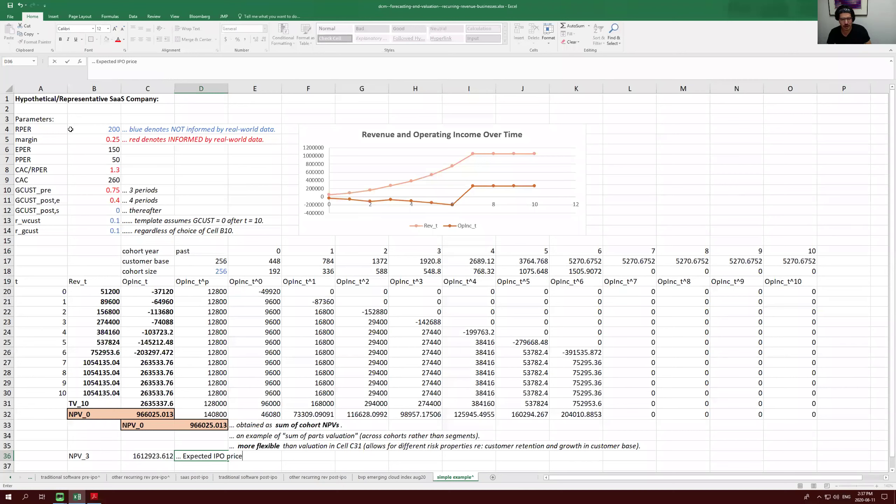
pyautogui.press('Return')
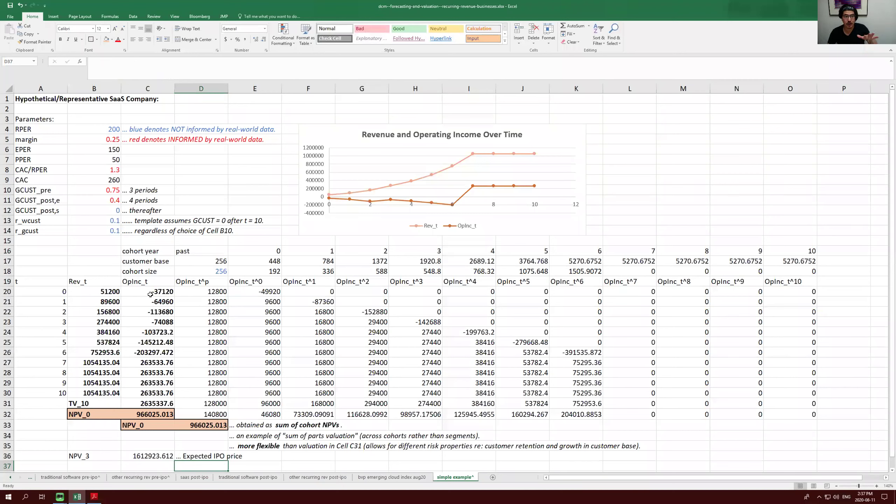
# Examine the period 0 to 6 operating income in C20:C26, the NPV_0 formula in C32 and the terminal value formula in D31.
pyautogui.moveTo(150, 295); pyautogui.dragTo(153, 352)
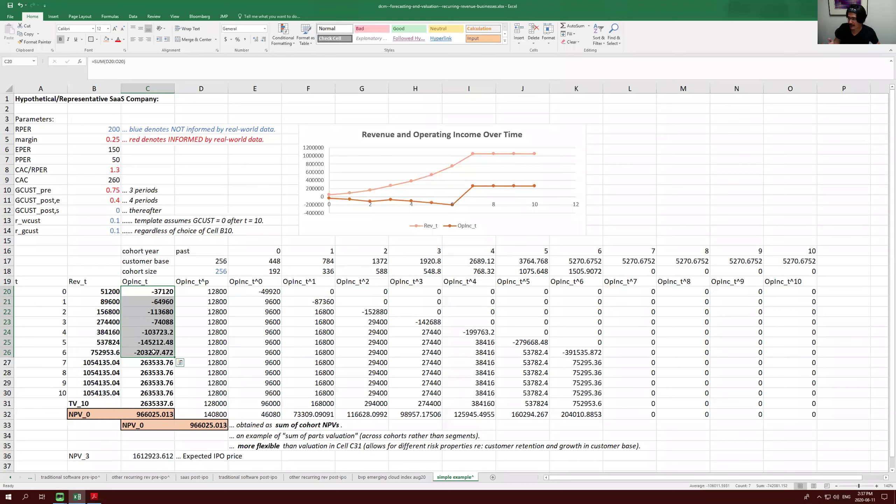
pyautogui.click(145, 333)
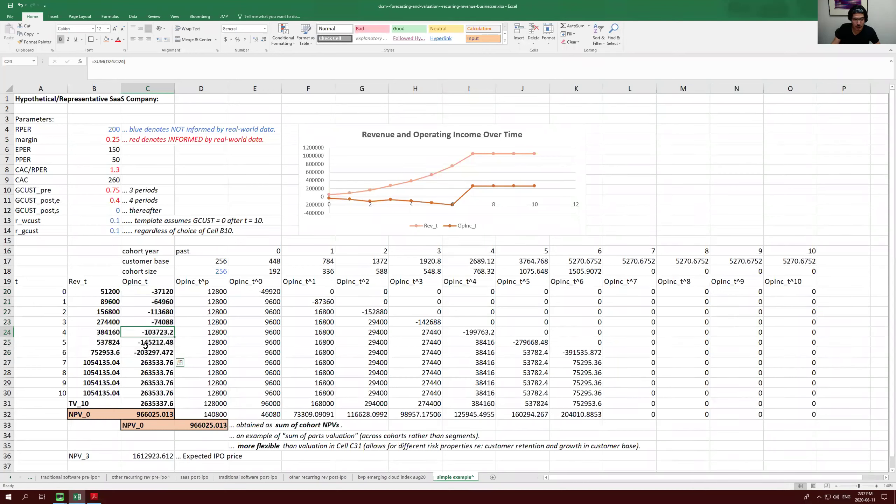
pyautogui.click(142, 353)
pyautogui.moveTo(147, 333); pyautogui.dragTo(148, 349)
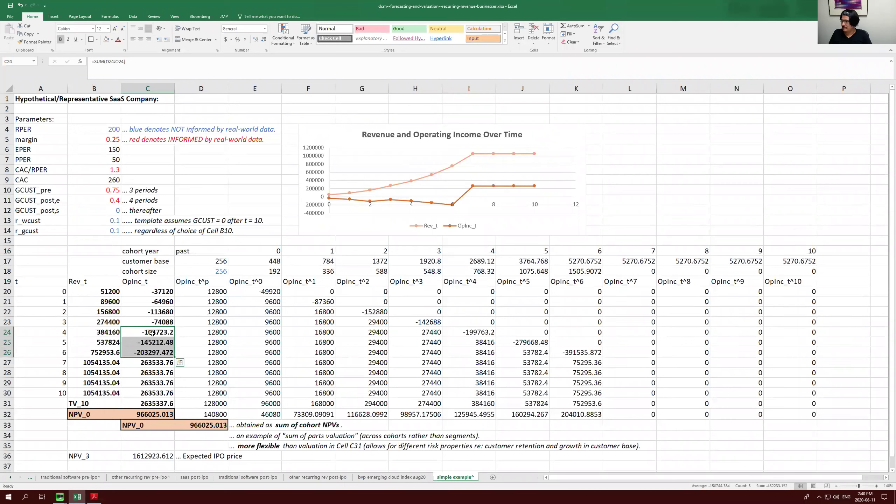
pyautogui.click(153, 350)
pyautogui.moveTo(149, 332); pyautogui.dragTo(148, 347)
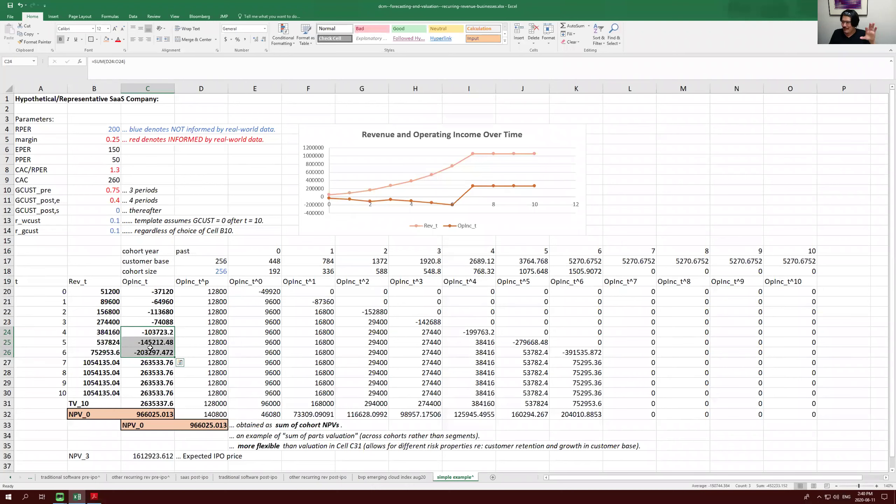
pyautogui.moveTo(147, 293); pyautogui.dragTo(145, 355)
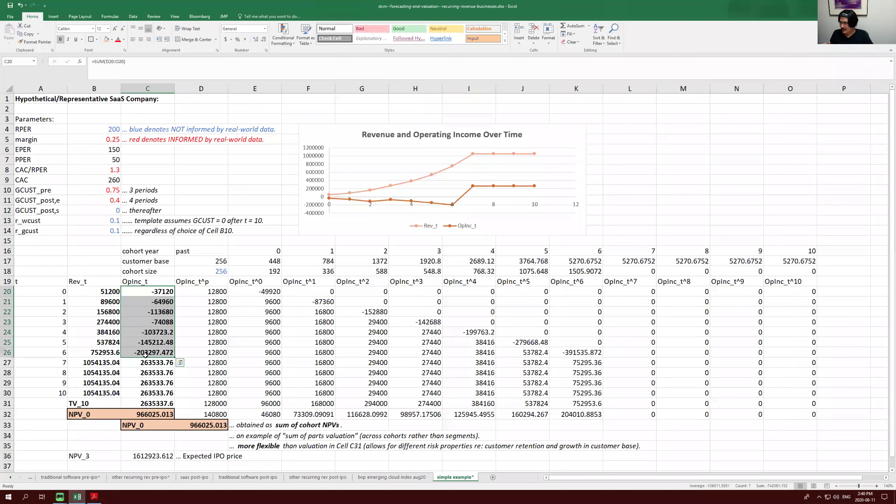
pyautogui.click(152, 415)
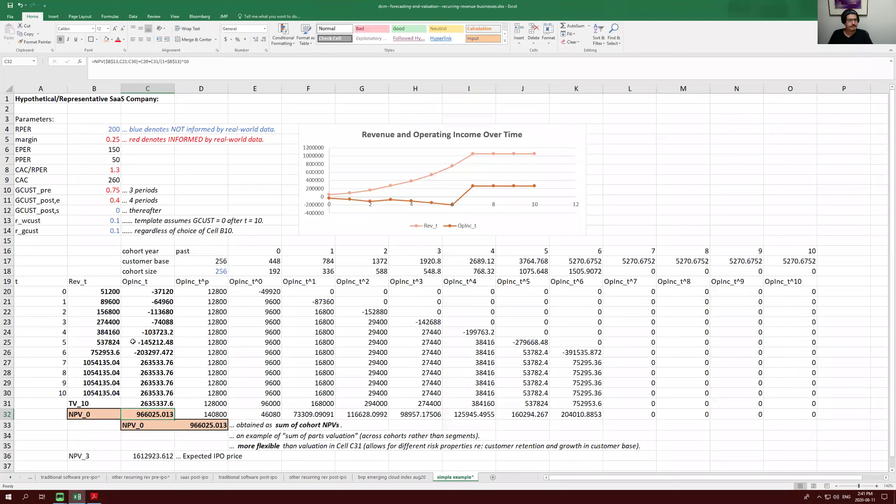
pyautogui.click(145, 324)
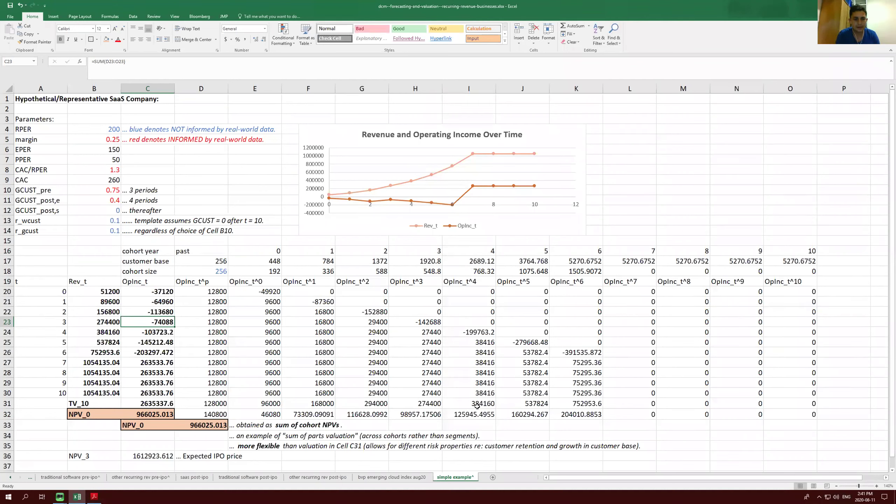
pyautogui.click(211, 404)
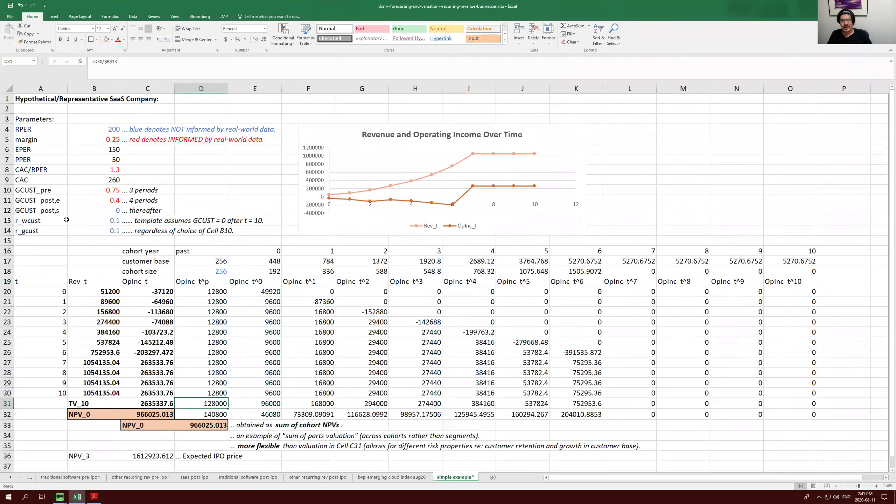
# Try a GCUST_post,s value of 0.05 in B12 to test its effect on the cohorts and both NPV_0 results.
pyautogui.click(106, 210)
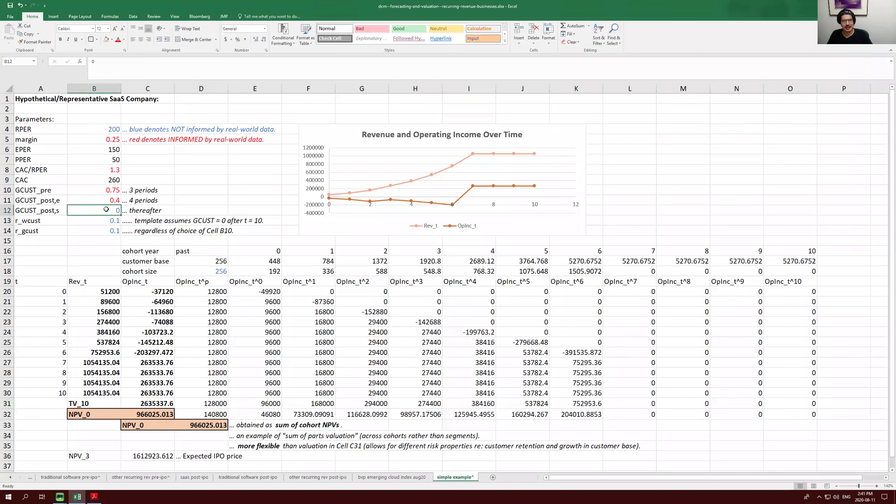
pyautogui.write('0.05')
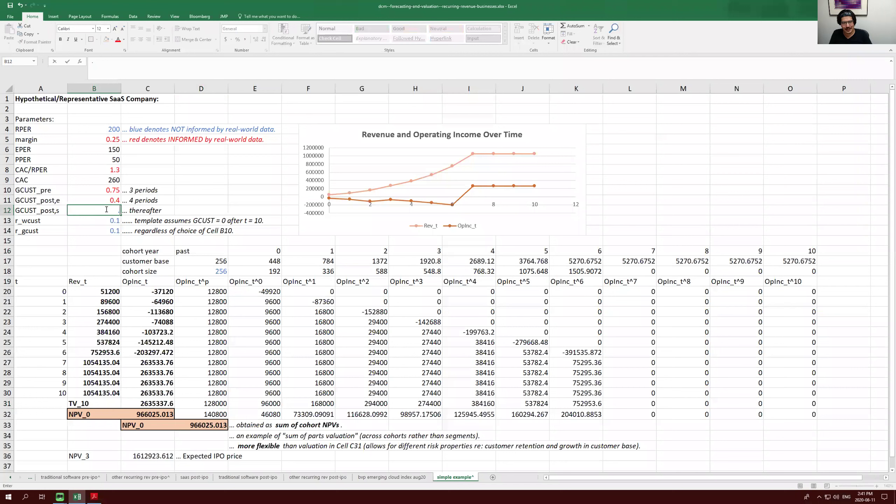
pyautogui.press('Return')
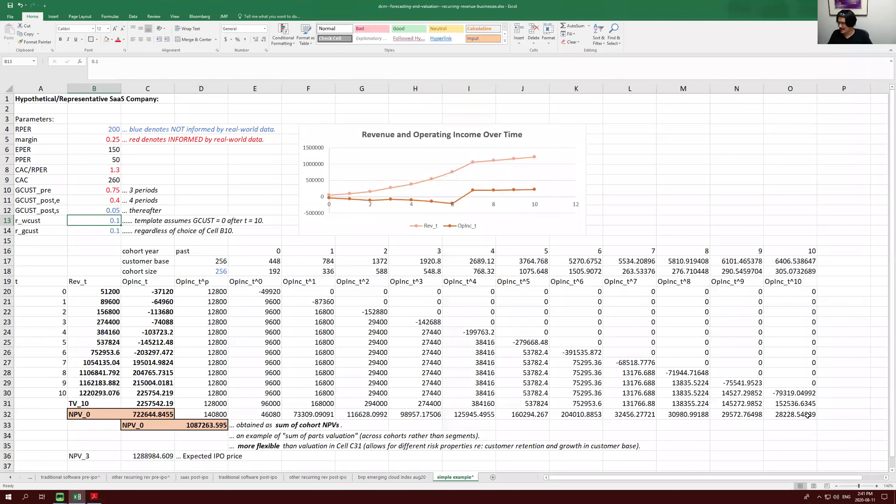
# Return GCUST_post,s in B12 to 0.
pyautogui.click(104, 211)
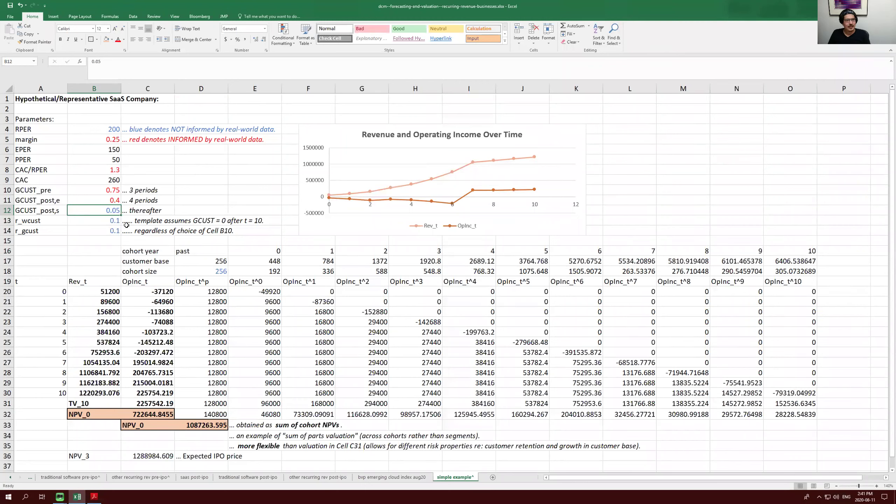
pyautogui.write('0')
pyautogui.press('Return')
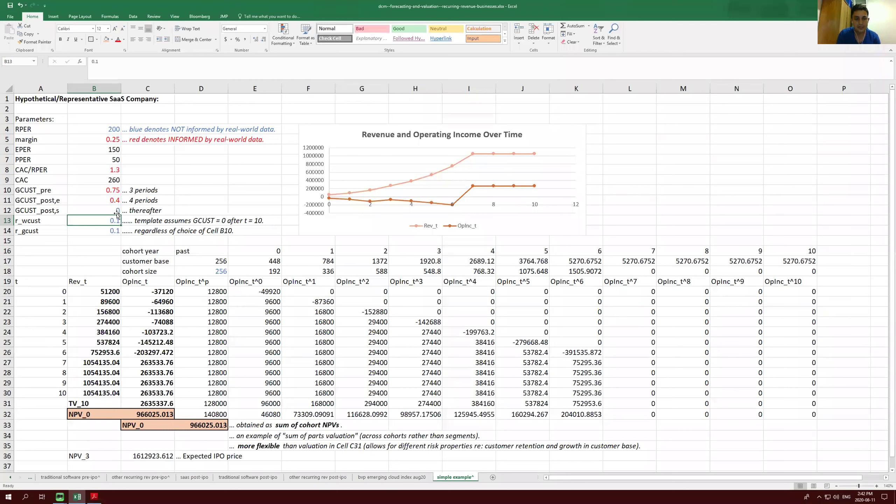
# Review the customer growth assumptions GCUST_pre, GCUST_post,e and GCUST_post,s in B10:B12 and the "thereafter" note in C12.
pyautogui.click(110, 191)
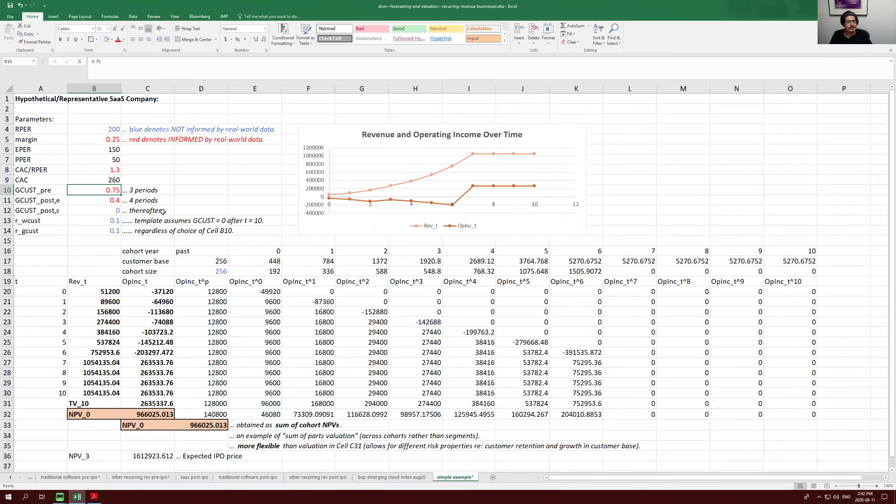
pyautogui.press('Down')
pyautogui.press('Down')
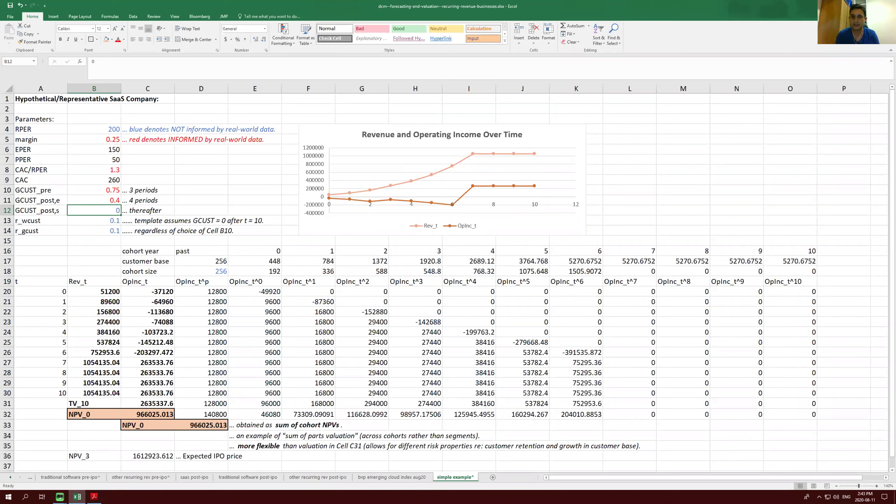
pyautogui.doubleClick(106, 210)
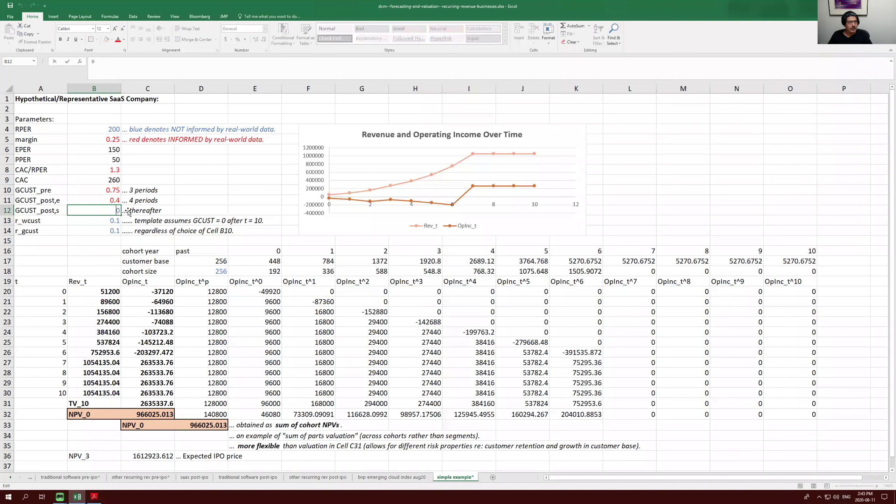
pyautogui.click(133, 211)
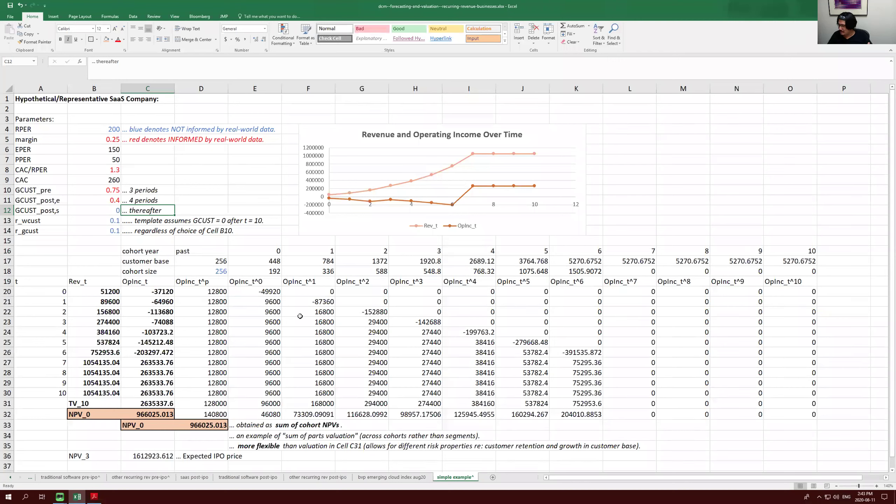
# Start a small customer table beside the chart with the headers "t" in M3 and "cust_t" in N3.
pyautogui.click(676, 118)
pyautogui.write('t')
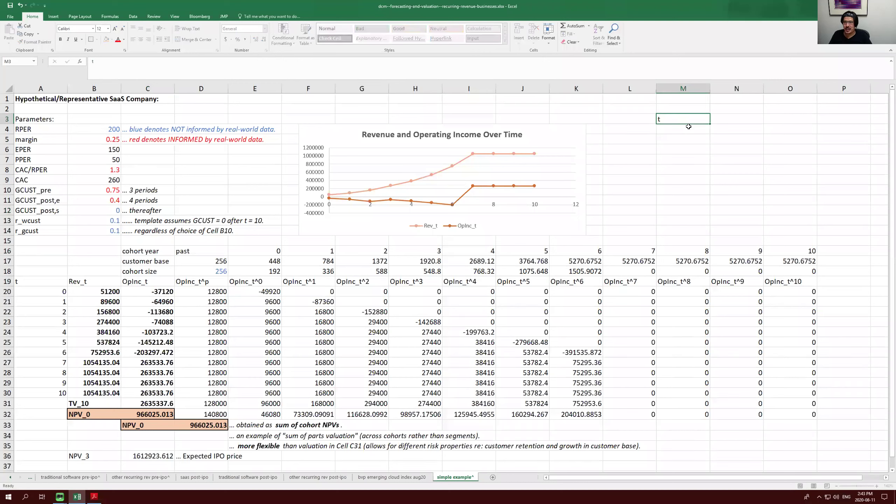
pyautogui.press('Tab')
pyautogui.write('cust_')
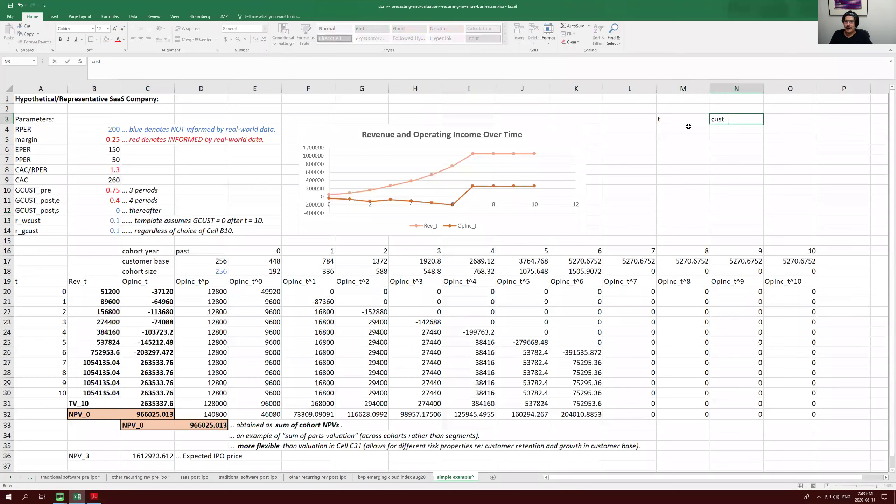
pyautogui.write('t')
pyautogui.press('Return')
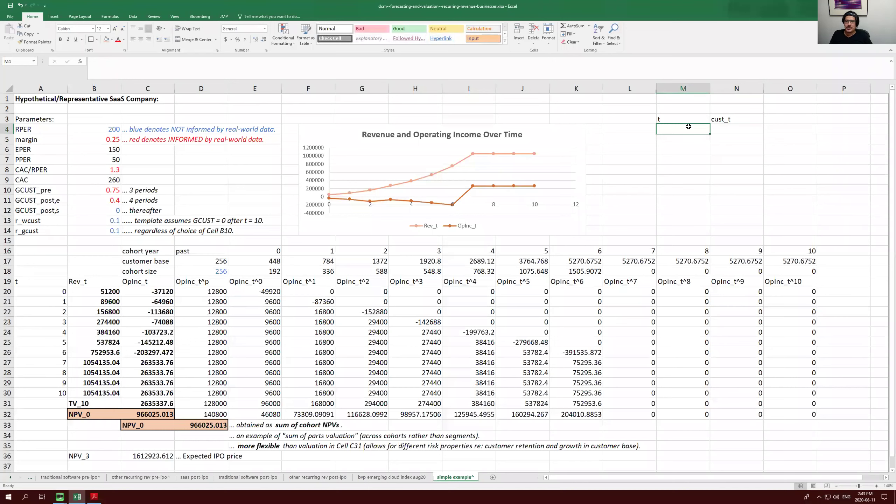
# List the periods 0 to 4 in M4:M8 and "thereafter" in M9, and return to the cust_t column.
pyautogui.write('0')
pyautogui.press('Return')
pyautogui.write('1')
pyautogui.press('Return')
pyautogui.write('2')
pyautogui.press('Return')
pyautogui.write('3')
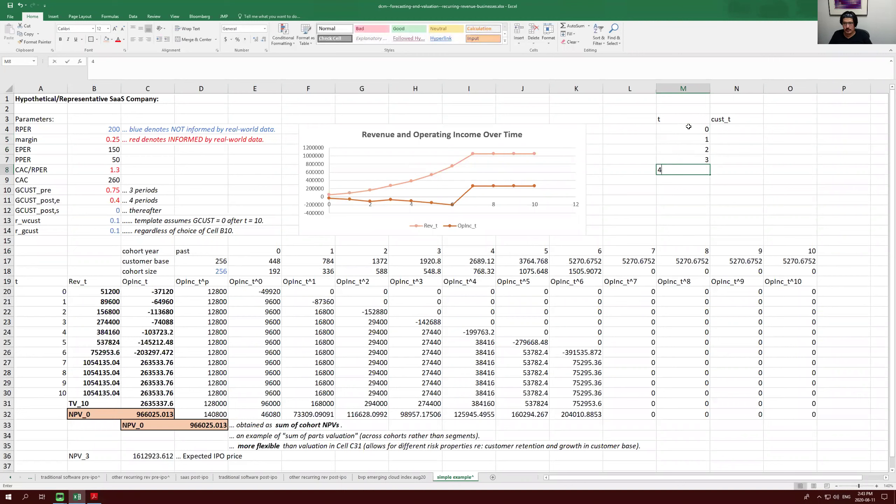
pyautogui.press('Return')
pyautogui.write('4')
pyautogui.press('Return')
pyautogui.write('there')
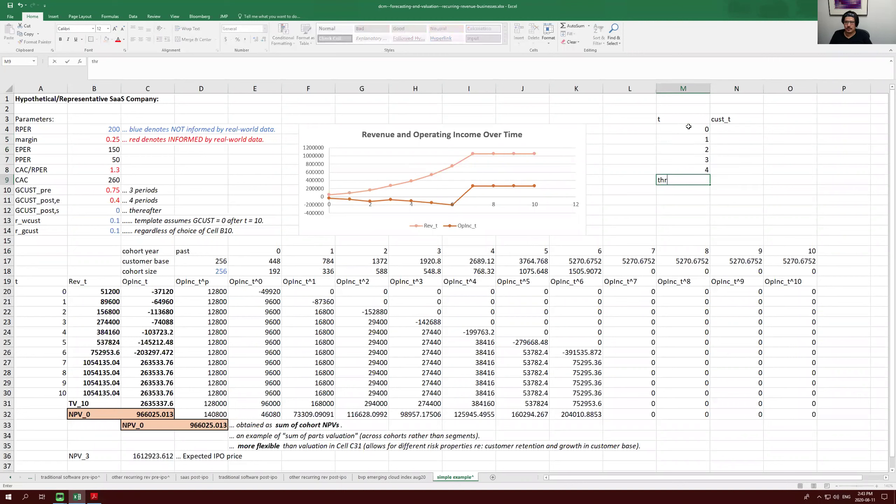
pyautogui.write('after')
pyautogui.press('Tab')
pyautogui.press('Up')
pyautogui.press('Up')
pyautogui.press('Up')
pyautogui.press('Up')
pyautogui.press('Up')
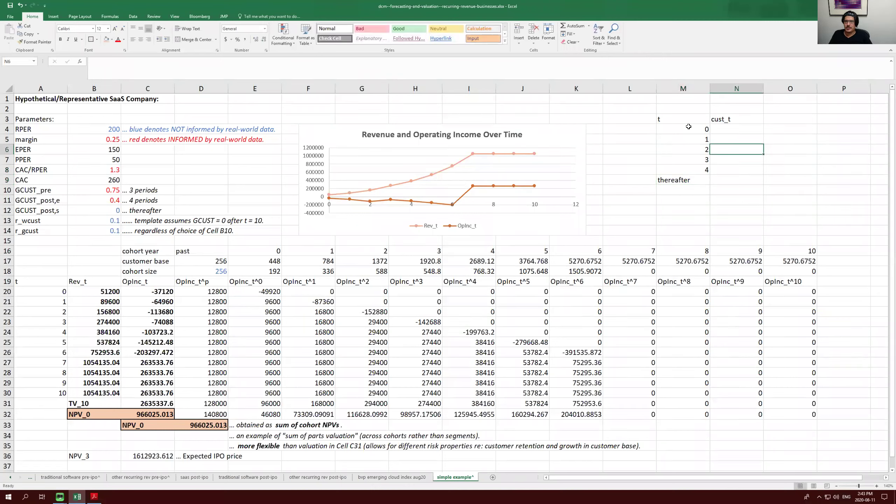
# Fill the cust_t column with -260 in N4 for period 0 and 50 in N5:N8 for periods 1 to 4.
pyautogui.write('-2')
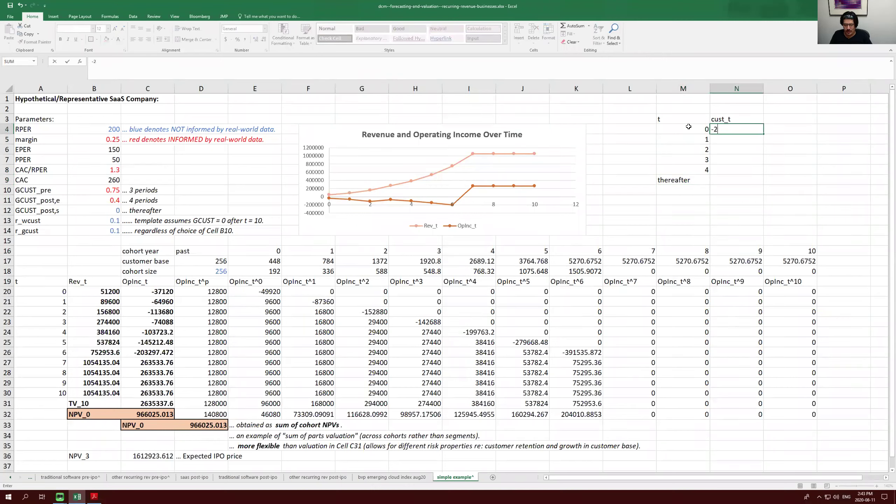
pyautogui.write('60')
pyautogui.press('Return')
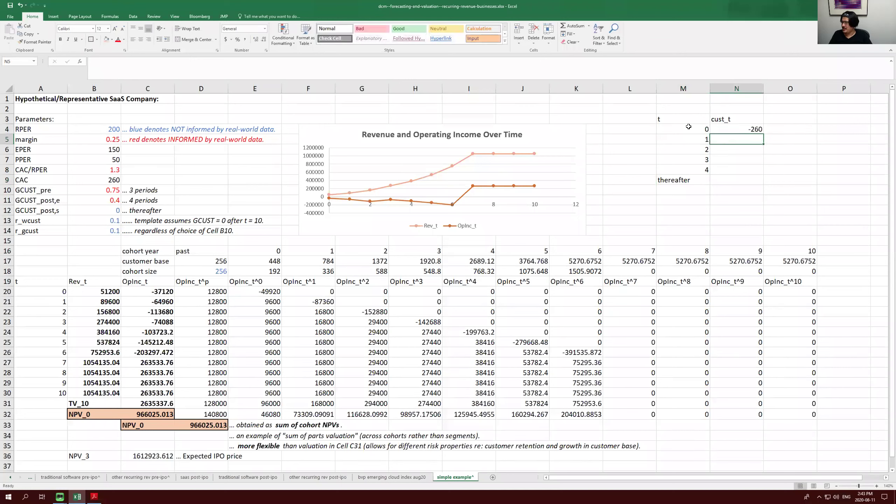
pyautogui.write('50')
pyautogui.press('Return')
pyautogui.write('50')
pyautogui.press('Return')
pyautogui.write('50')
pyautogui.press('Return')
pyautogui.write('50')
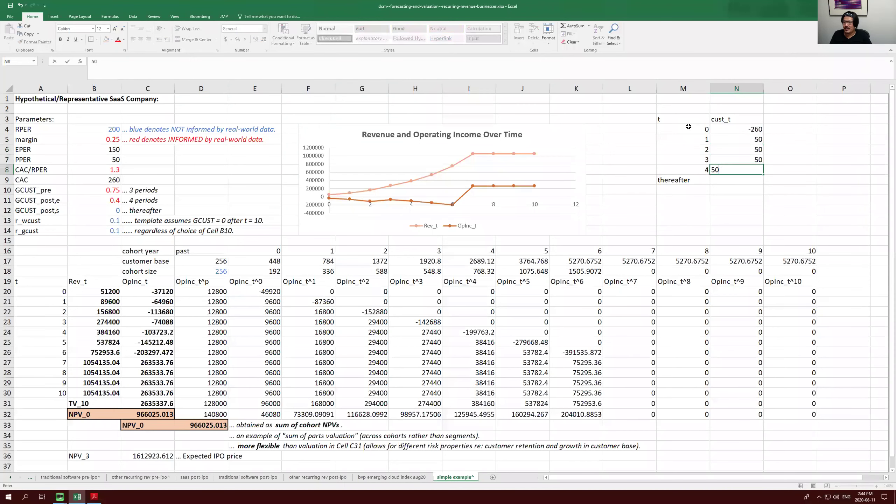
pyautogui.press('Return')
# Enter "..." in N9 as the cust_t entry for the "thereafter" row.
pyautogui.write('50')
pyautogui.press('Return')
pyautogui.press('Up')
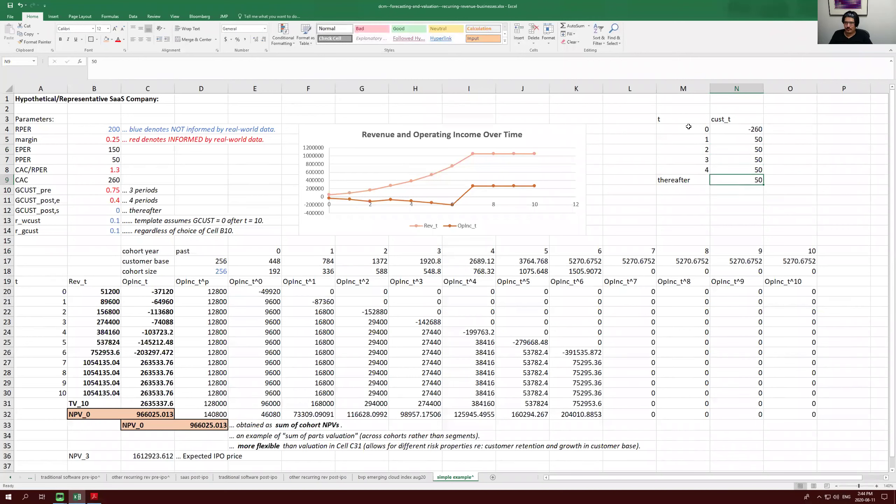
pyautogui.write('...')
pyautogui.press('Return')
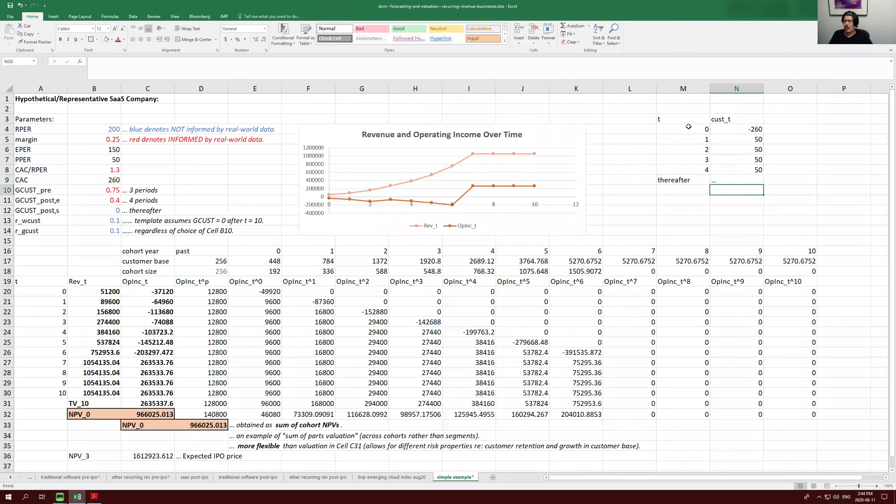
# Calculate the value of a single customer in N10 from the cust_t cash flows with the formula =N4+N5/B13.
pyautogui.press('Up')
pyautogui.press('Up')
pyautogui.press('Up')
pyautogui.moveTo(748, 131); pyautogui.dragTo(747, 170)
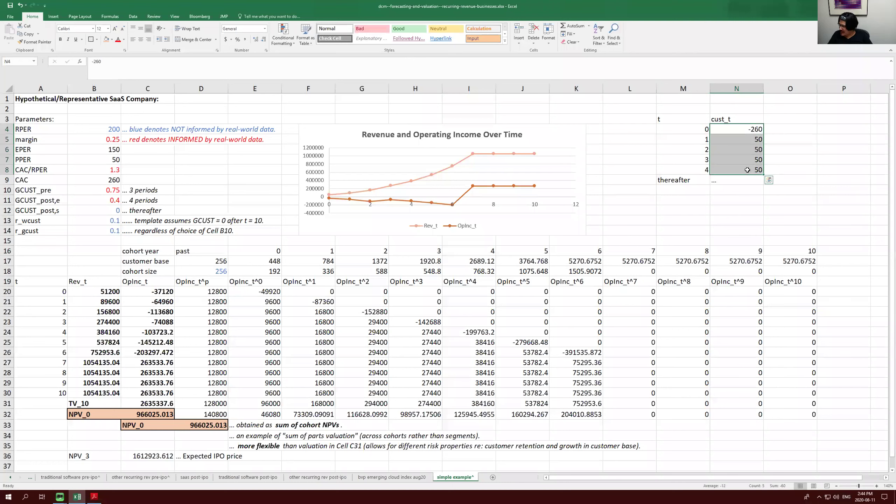
pyautogui.click(742, 190)
pyautogui.write('=')
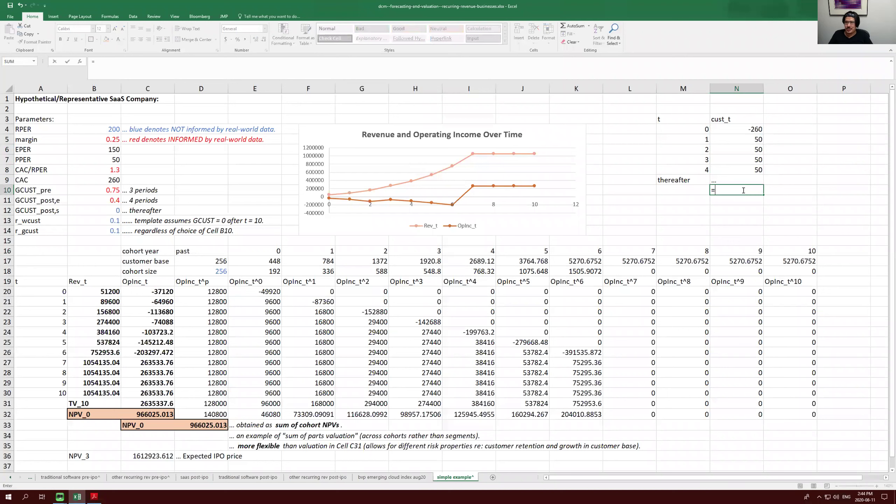
pyautogui.click(736, 128)
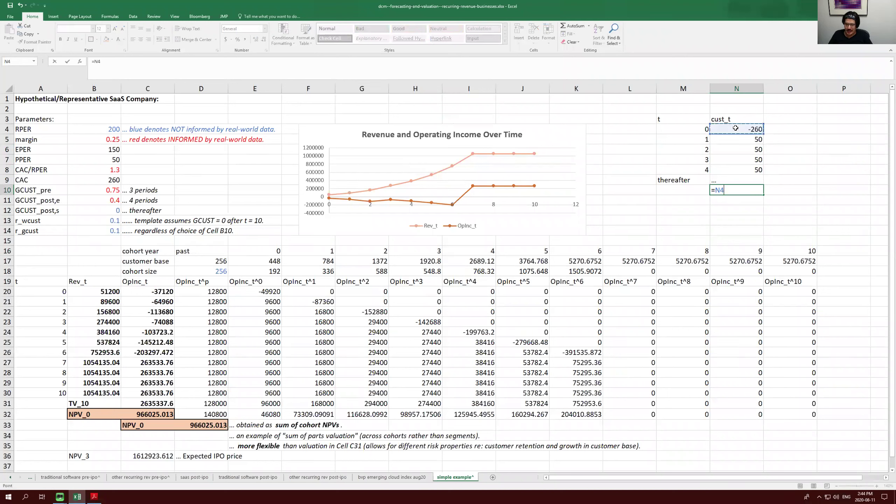
pyautogui.write('+')
pyautogui.click(737, 138)
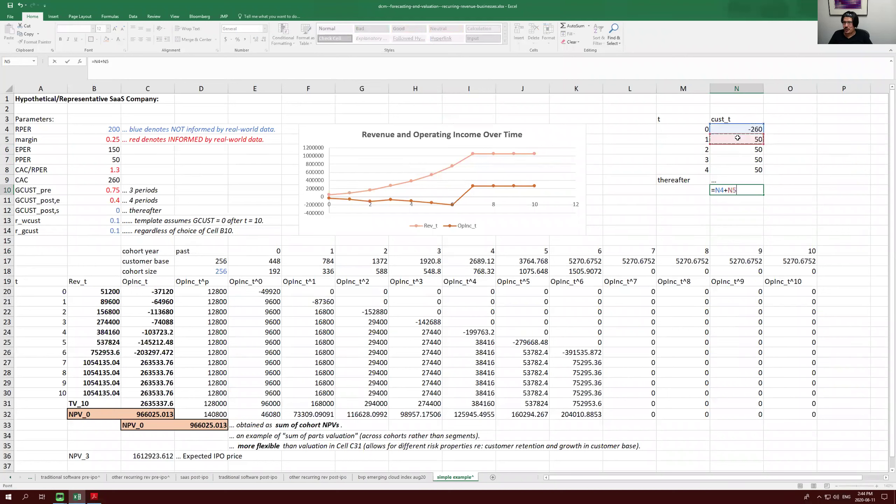
pyautogui.write('/')
pyautogui.click(114, 222)
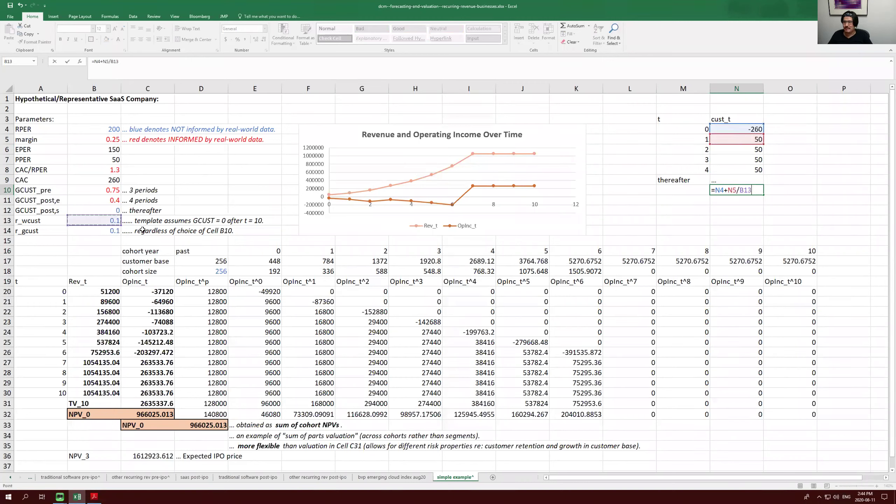
pyautogui.hotkey('ctrl', 'Return')
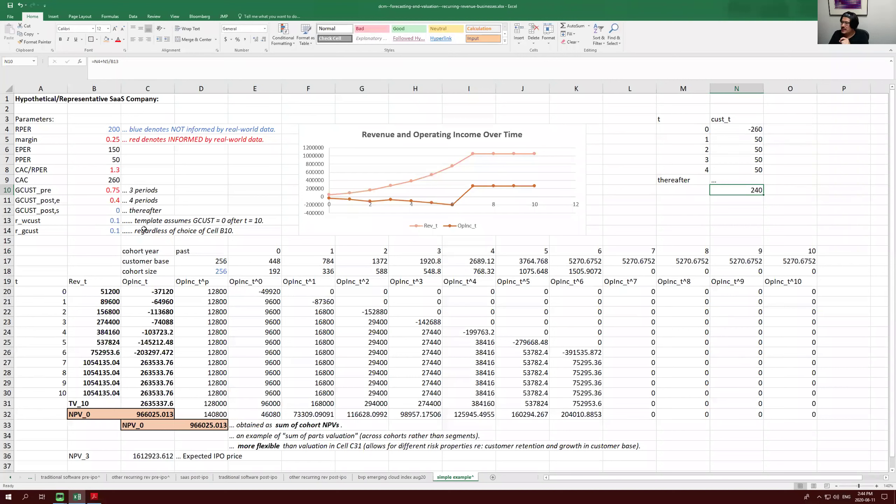
# Review the customer's initial cost in N4 and profit in N5 against EPER in B6 and the customer value in N10.
pyautogui.press('Up')
pyautogui.press('Up')
pyautogui.press('Up')
pyautogui.press('Up')
pyautogui.press('Up')
pyautogui.press('Up')
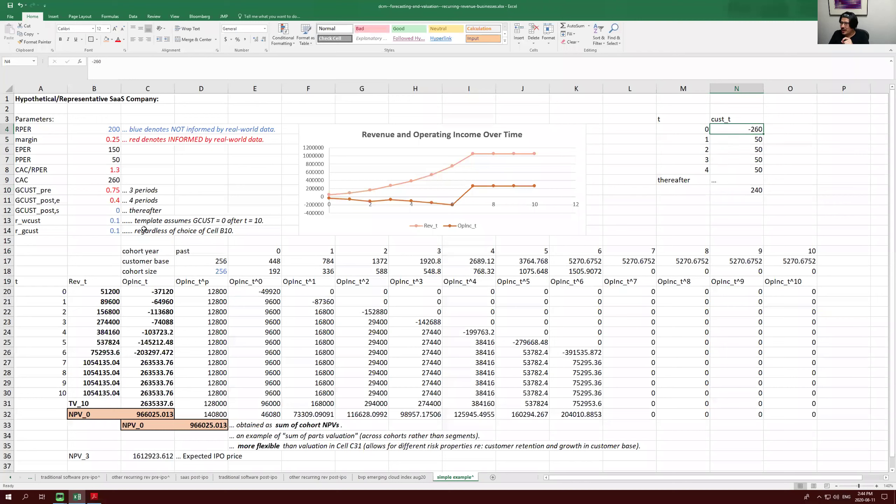
pyautogui.press('Down')
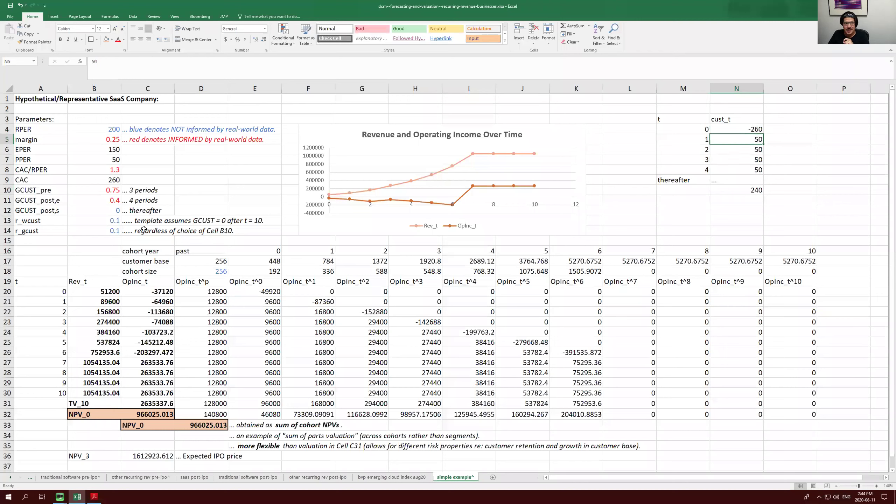
pyautogui.click(105, 151)
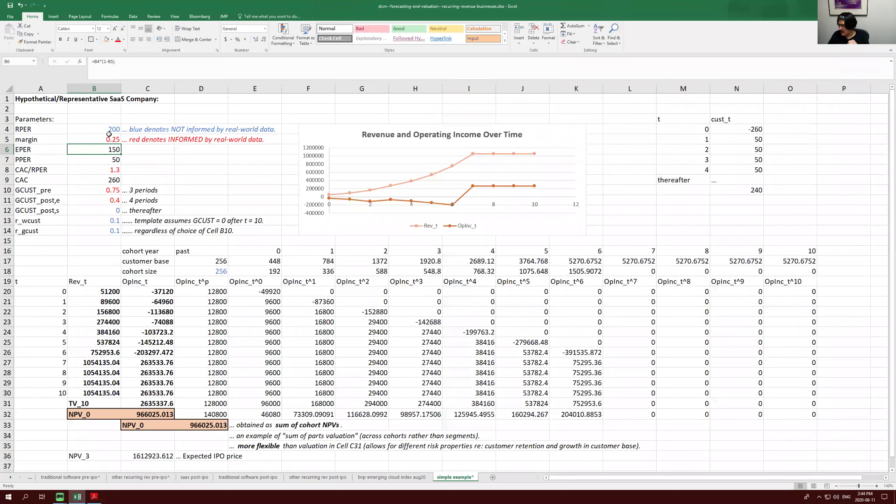
pyautogui.click(750, 191)
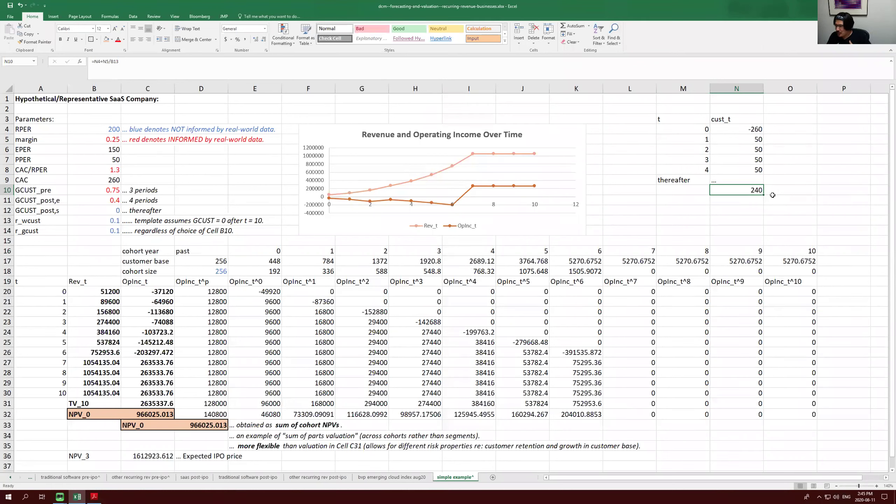
# Step through the cust_t cash flows from N4 down to N10 and highlight the whole customer table M3:N10.
pyautogui.click(739, 126)
pyautogui.press('Down')
pyautogui.press('Down')
pyautogui.press('Down')
pyautogui.press('Down')
pyautogui.press('Down')
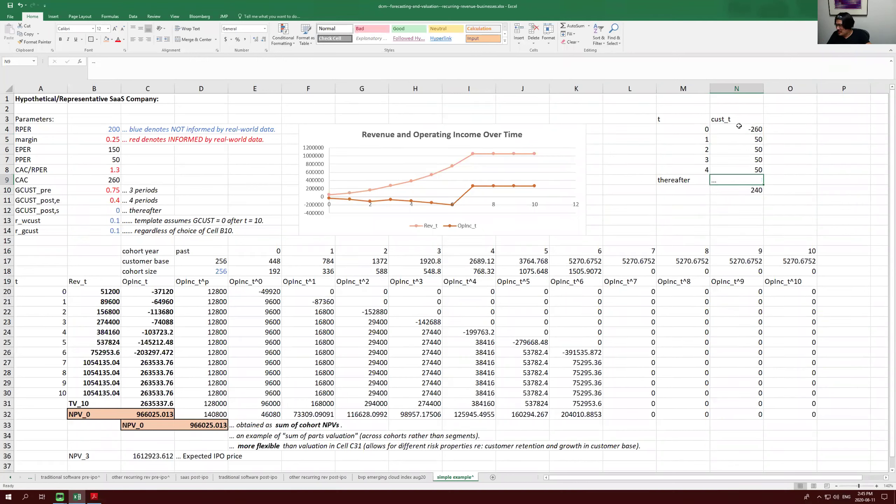
pyautogui.press('Down')
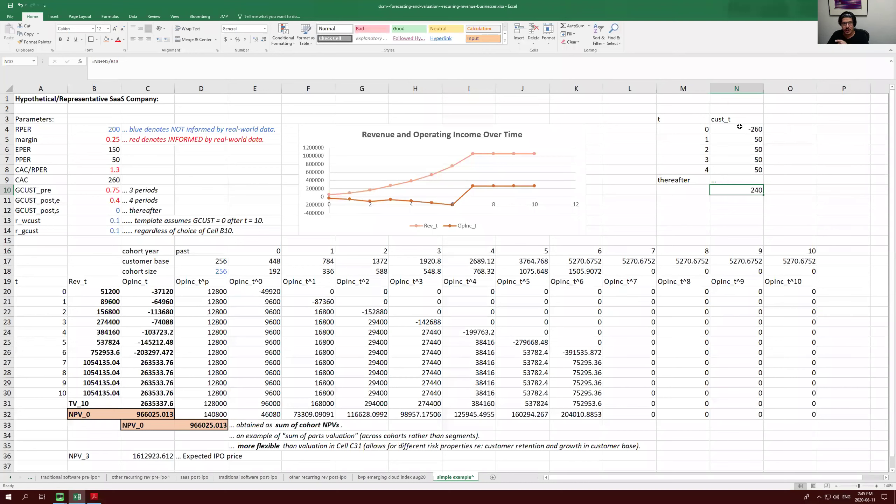
pyautogui.moveTo(670, 119); pyautogui.dragTo(680, 180)
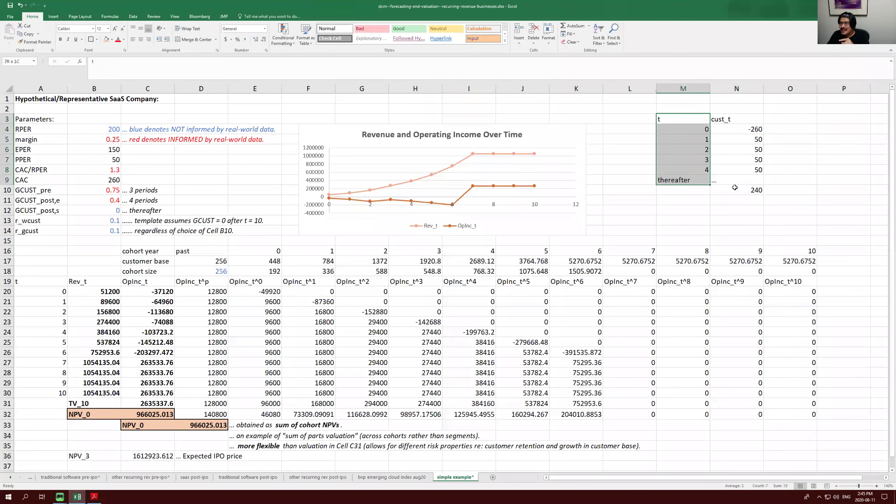
pyautogui.moveTo(735, 188); pyautogui.dragTo(741, 189)
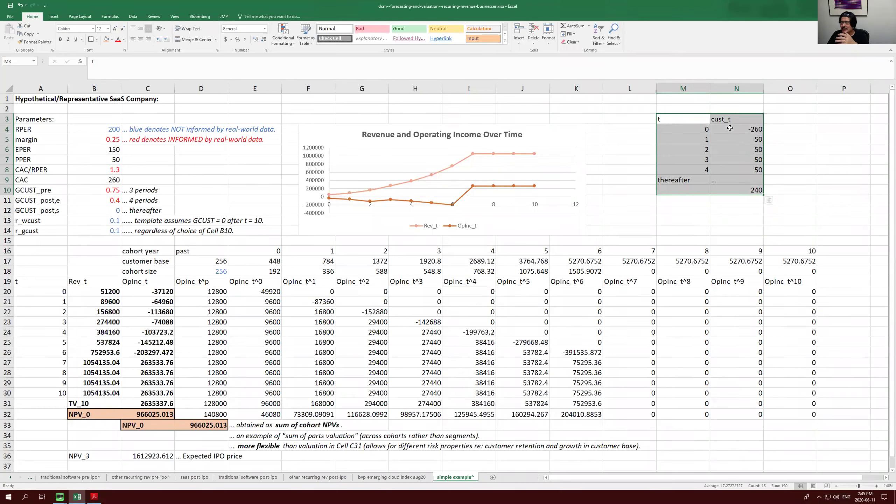
# Title the customer table "Unit Economics" in M2, merged and centered across M2:N2.
pyautogui.moveTo(674, 108); pyautogui.dragTo(732, 108)
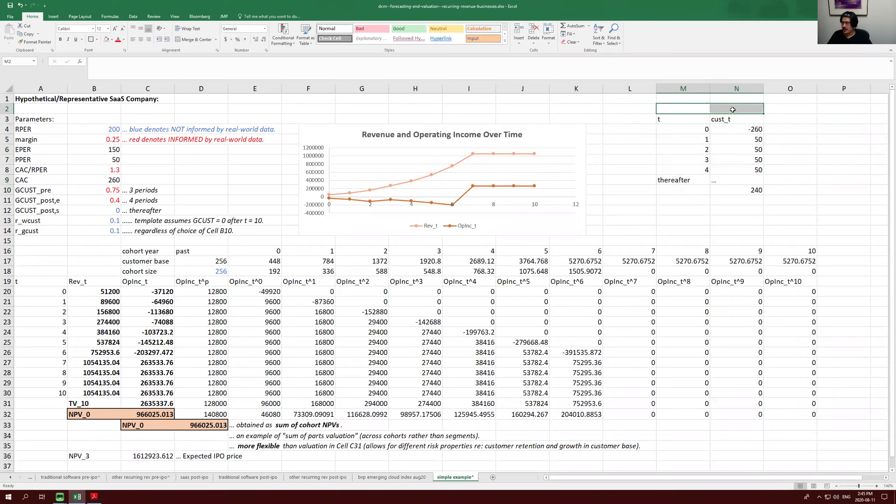
pyautogui.write('Unit')
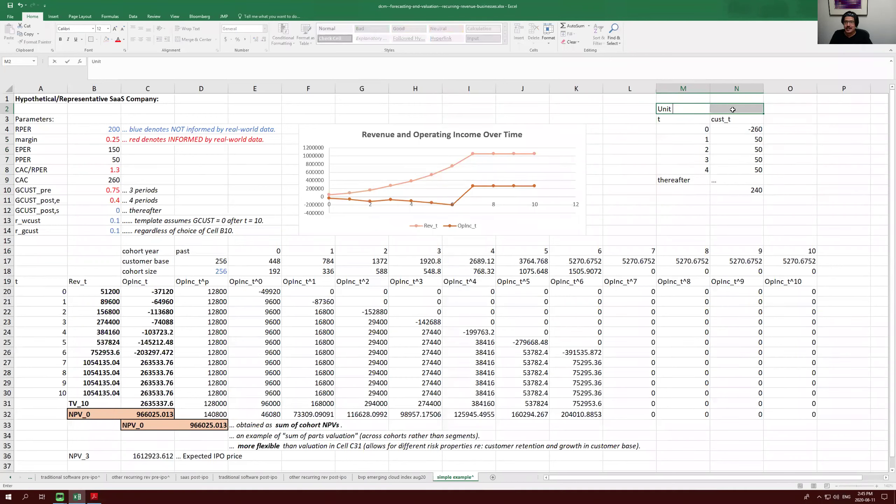
pyautogui.write(' Economics')
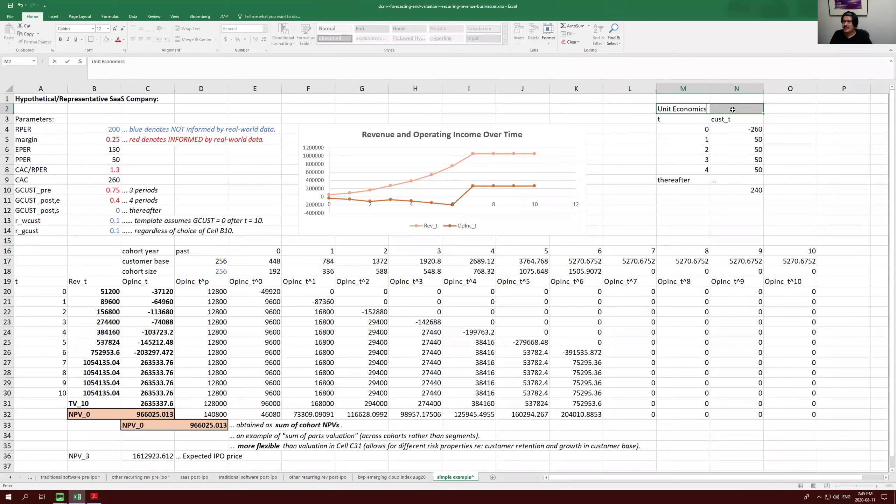
pyautogui.press('Return')
pyautogui.press('Up')
pyautogui.click(733, 109)
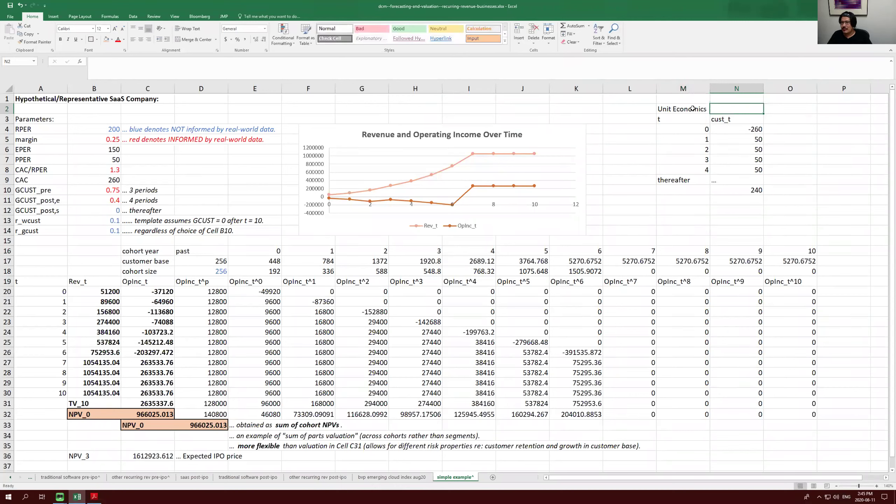
pyautogui.moveTo(678, 109); pyautogui.dragTo(729, 109)
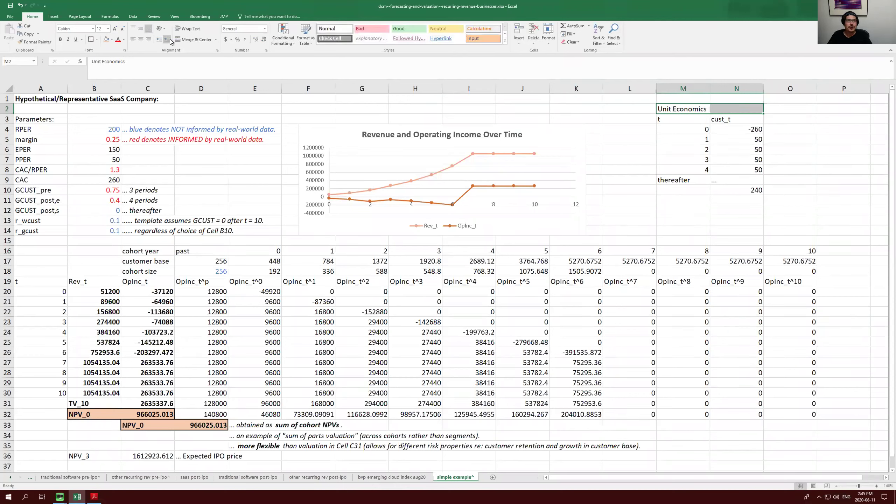
pyautogui.click(194, 39)
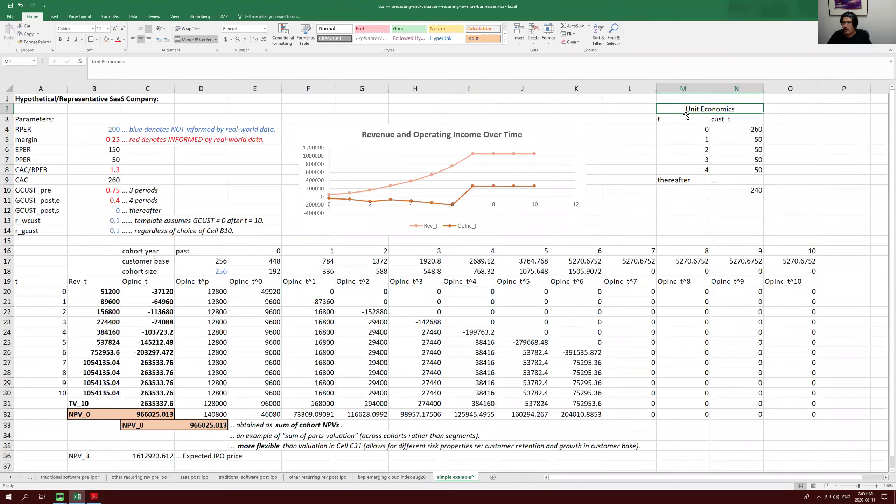
# Examine the unit economics in N4:N8 and N10 alongside the growth assumptions in B10:B12 and NPV_0 in C32.
pyautogui.click(736, 189)
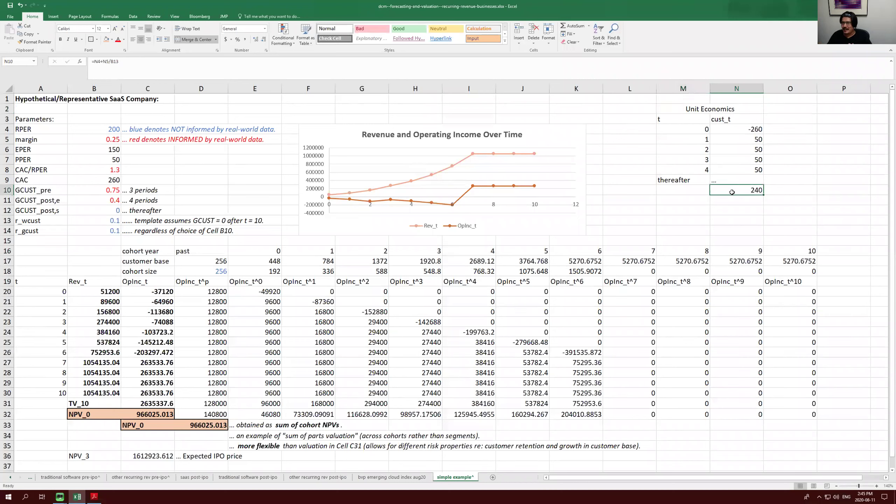
pyautogui.moveTo(738, 129); pyautogui.dragTo(741, 172)
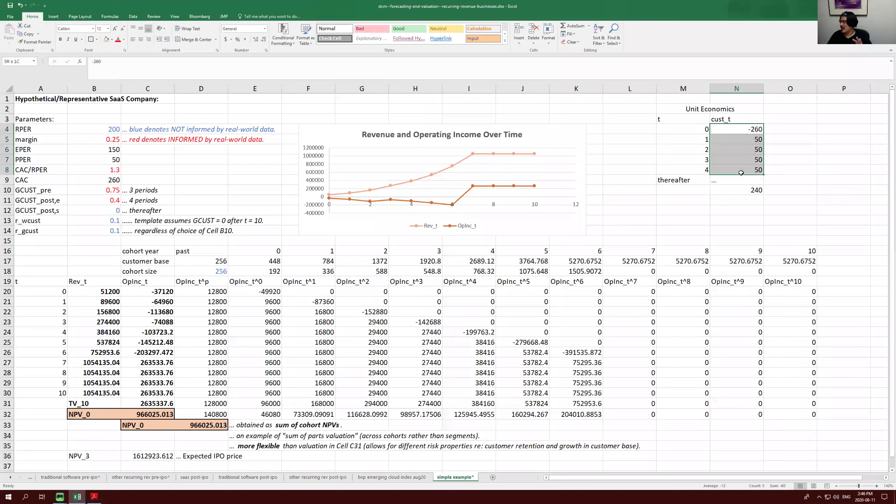
pyautogui.click(752, 190)
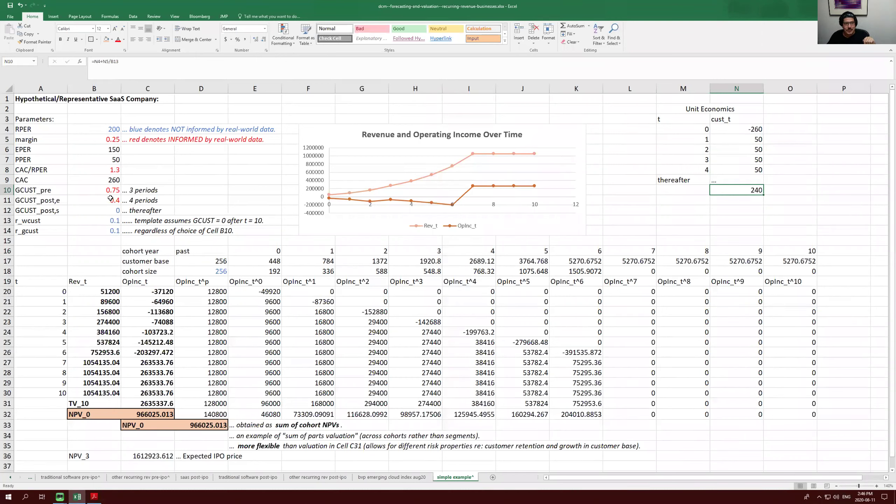
pyautogui.moveTo(111, 191); pyautogui.dragTo(112, 210)
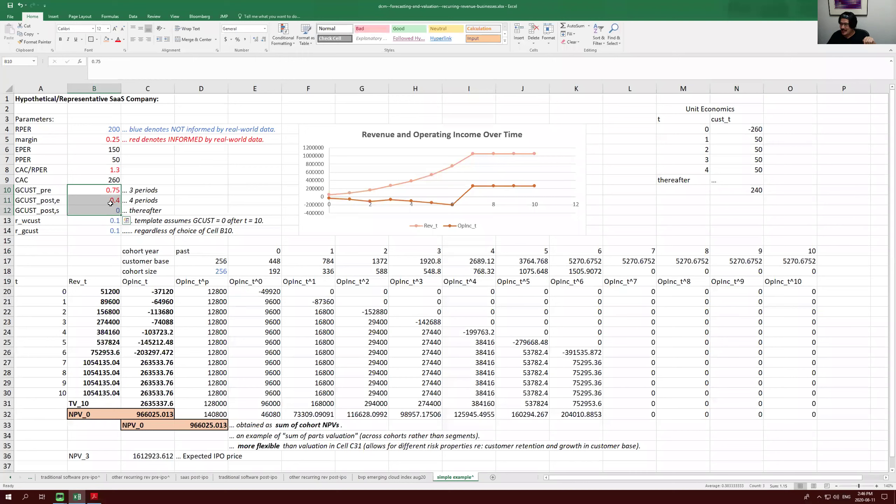
pyautogui.click(141, 414)
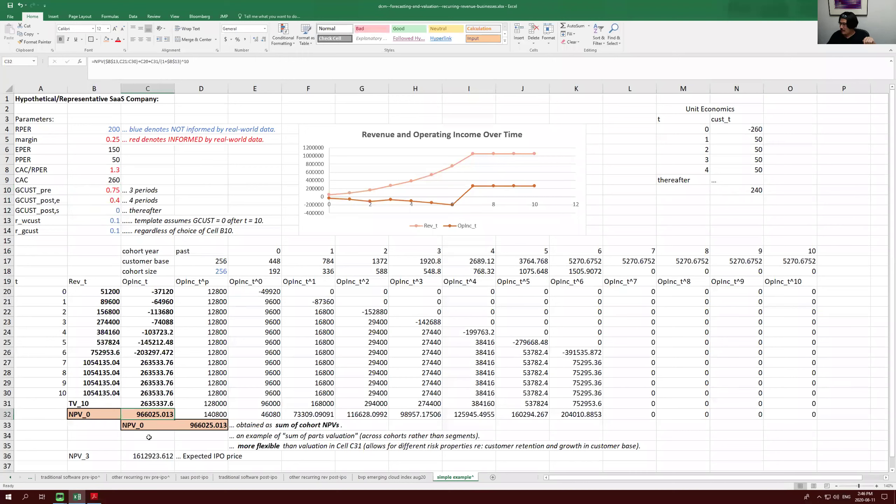
# Set the growth assumptions GCUST_pre to 0.8, GCUST_post,e to 0.45 and GCUST_post,s to 0.025 in B10:B12.
pyautogui.click(104, 190)
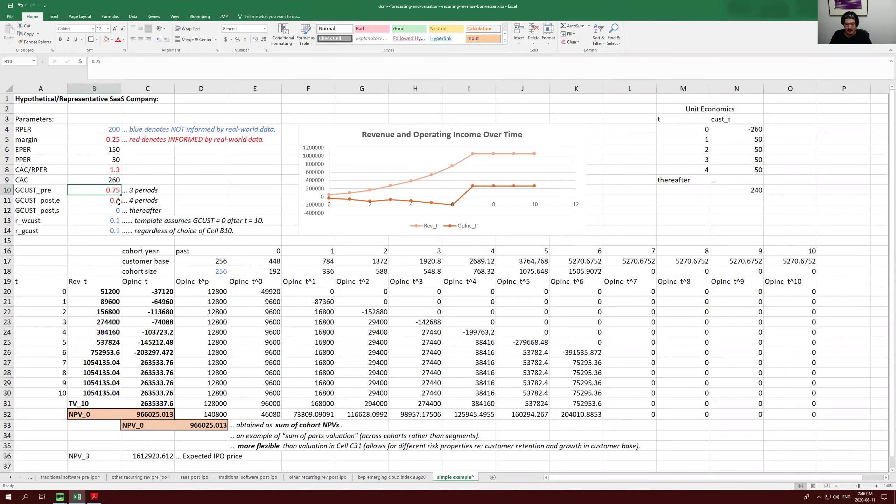
pyautogui.write('0.8')
pyautogui.press('Return')
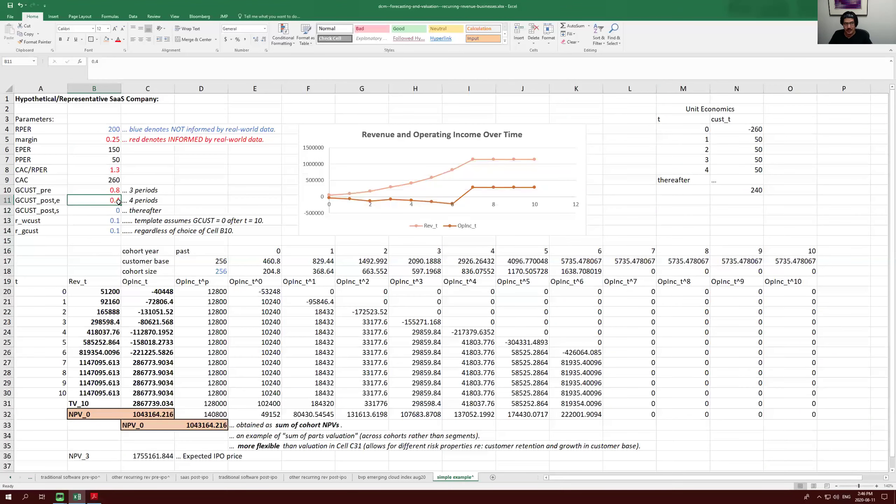
pyautogui.write('.45')
pyautogui.press('Return')
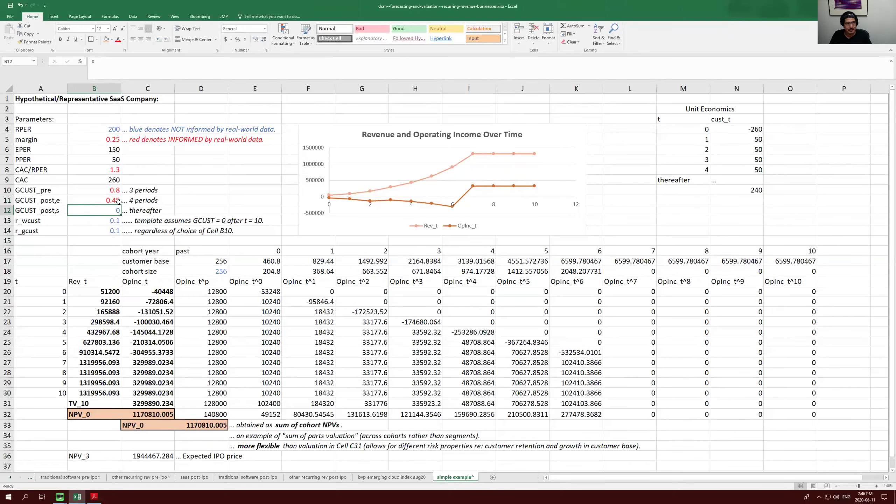
pyautogui.write('.0')
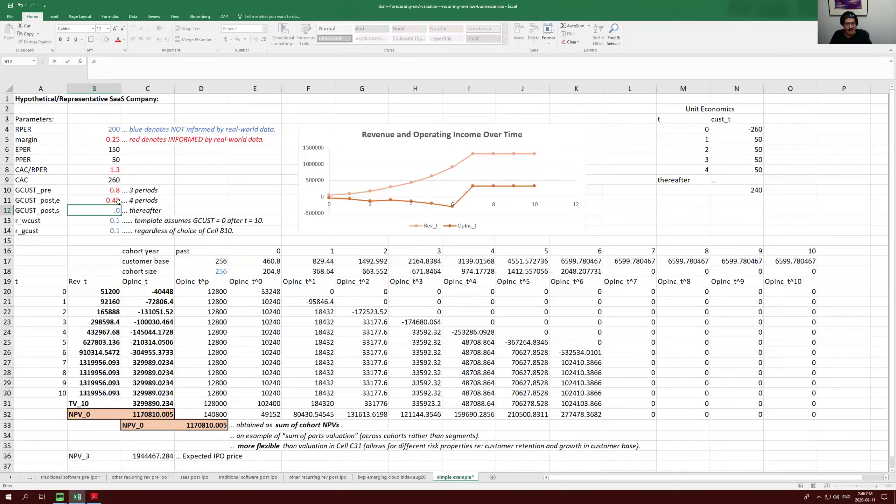
pyautogui.write('25')
pyautogui.press('Return')
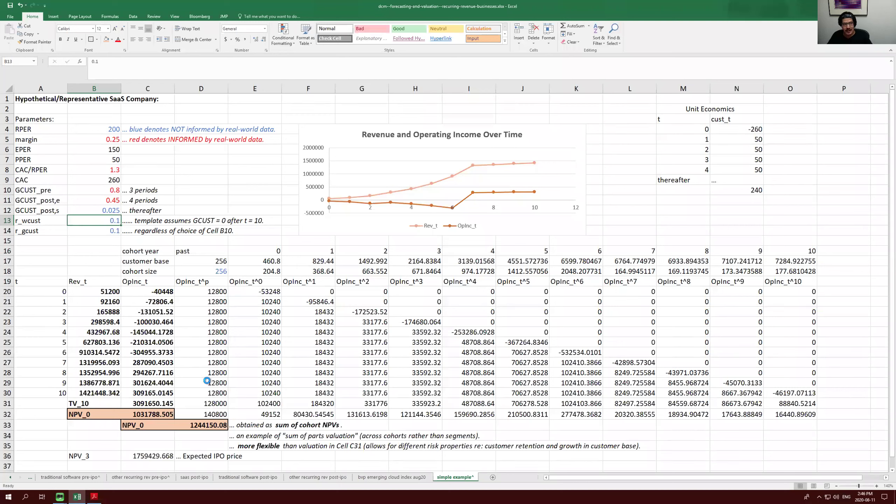
# Set the growth assumptions GCUST_pre to 0.75, GCUST_post,e to 0.4 and GCUST_post,s to 0 in B10:B12.
pyautogui.click(751, 192)
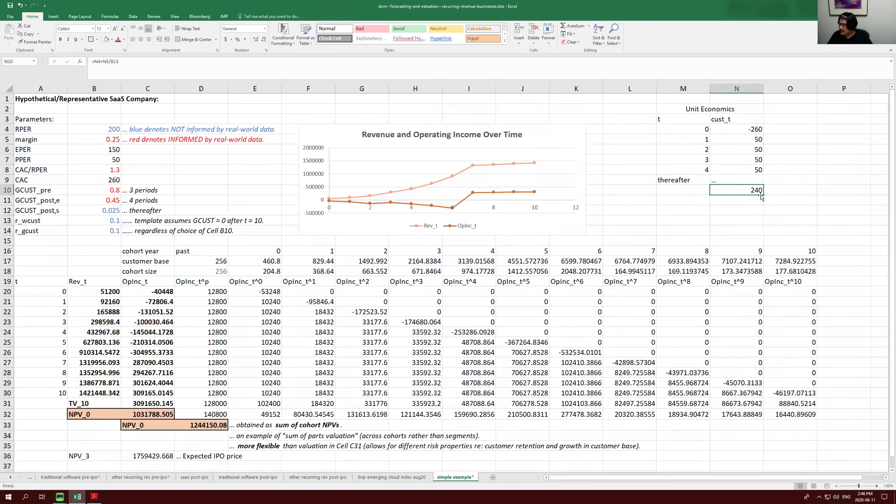
pyautogui.click(101, 191)
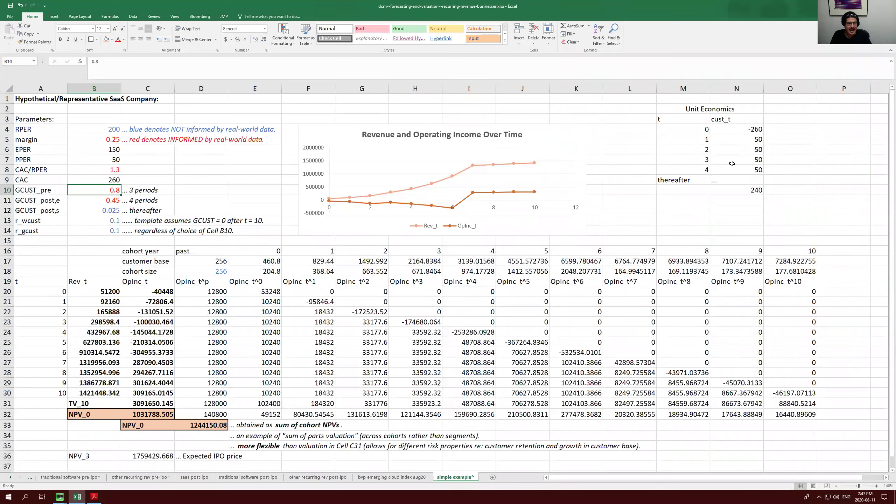
pyautogui.write('.7')
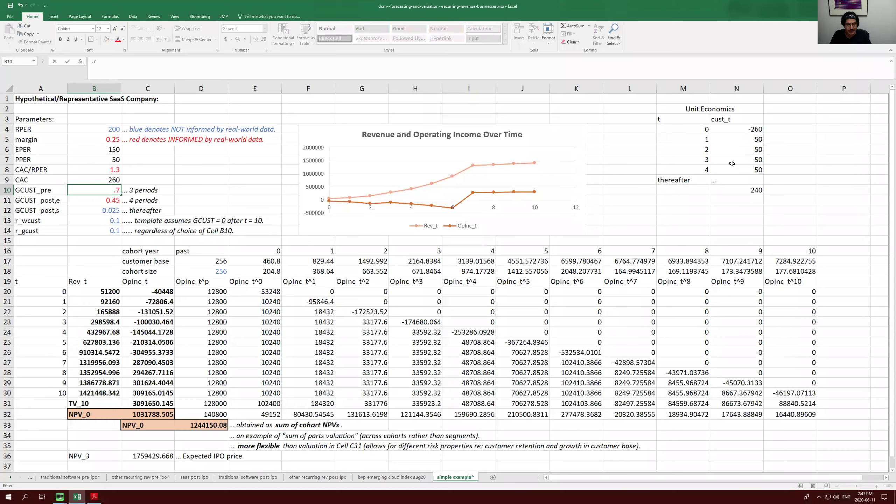
pyautogui.write('5')
pyautogui.press('Return')
pyautogui.write('.4')
pyautogui.press('Return')
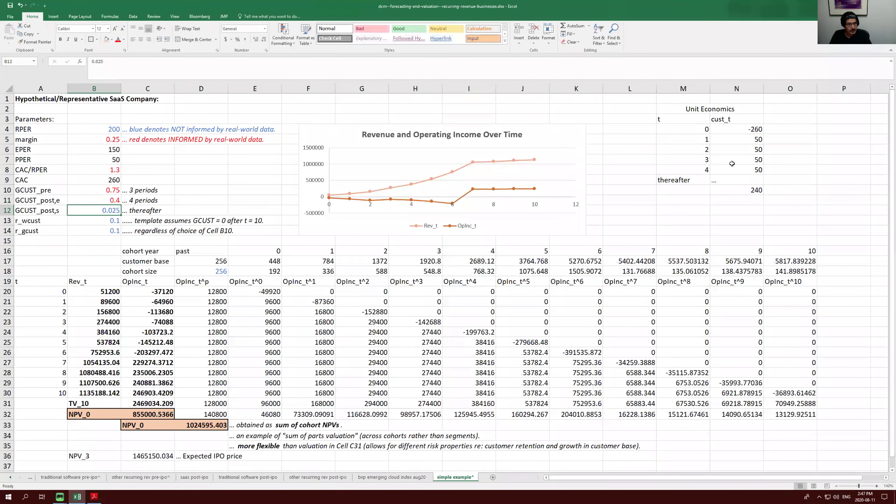
pyautogui.write('0')
pyautogui.press('Return')
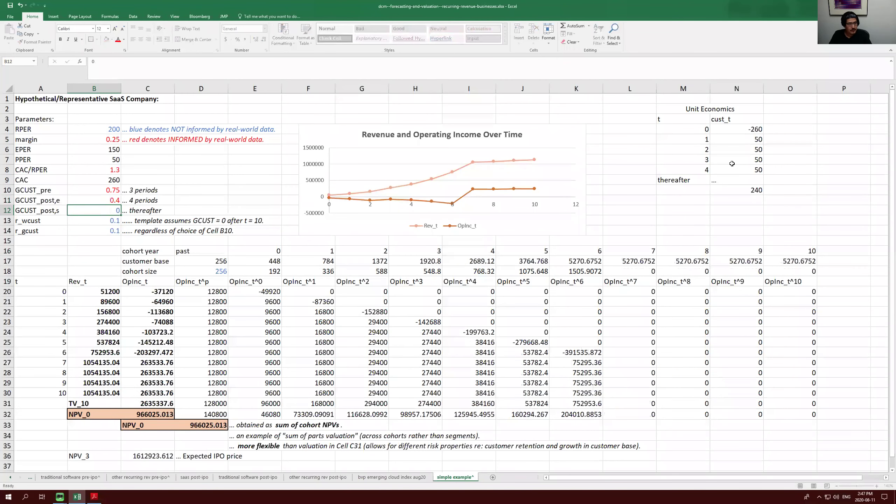
# Extend the NPV_3 note in D36 to read "... Expected IPO price given forecasts.".
pyautogui.click(564, 350)
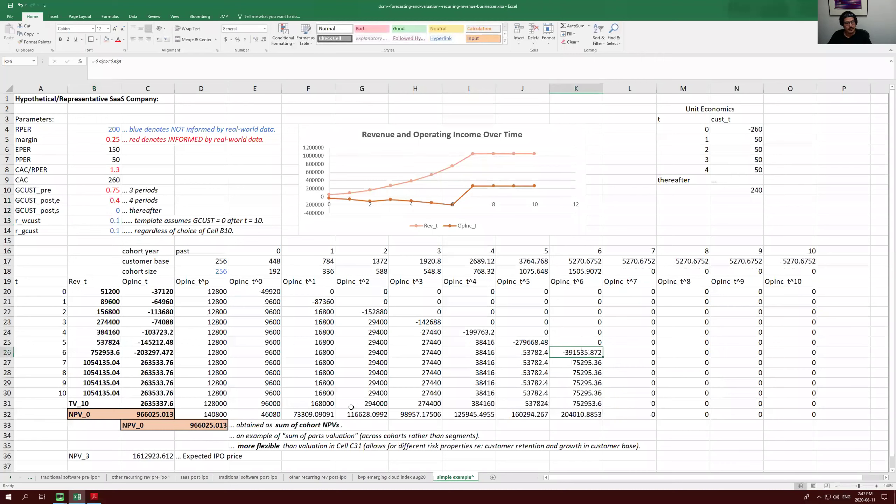
pyautogui.click(195, 457)
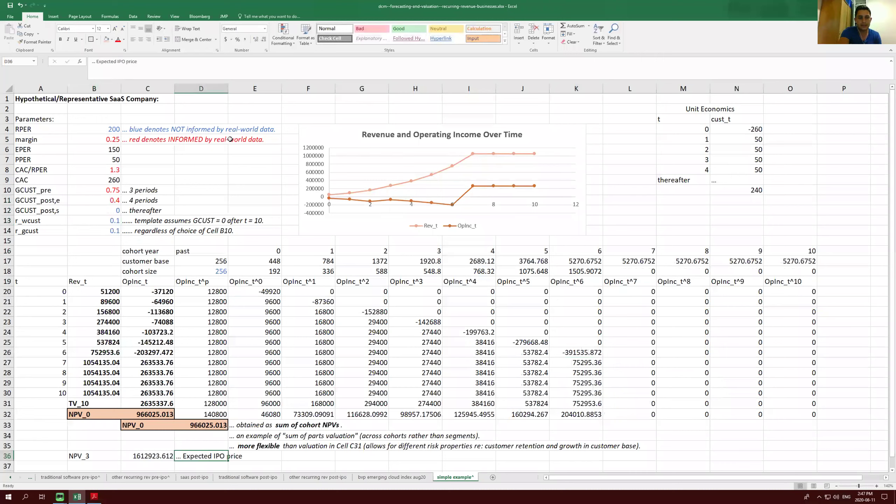
pyautogui.click(146, 61)
pyautogui.write('give')
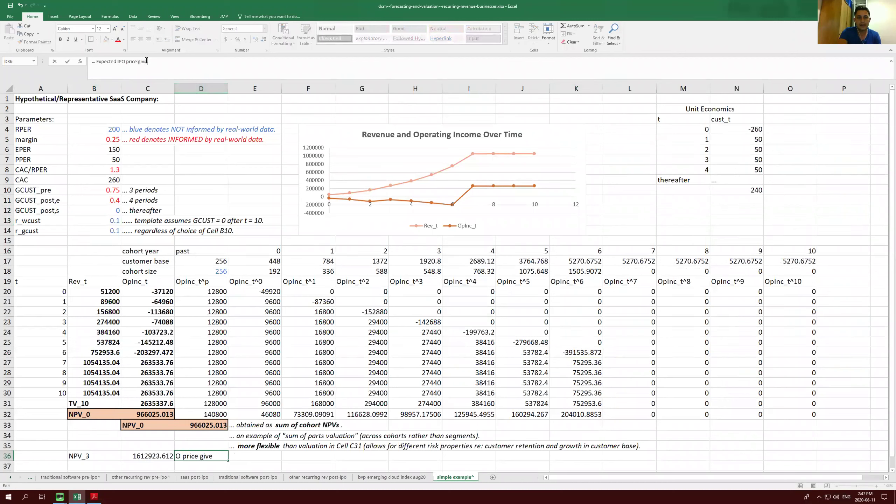
pyautogui.write('n forecas')
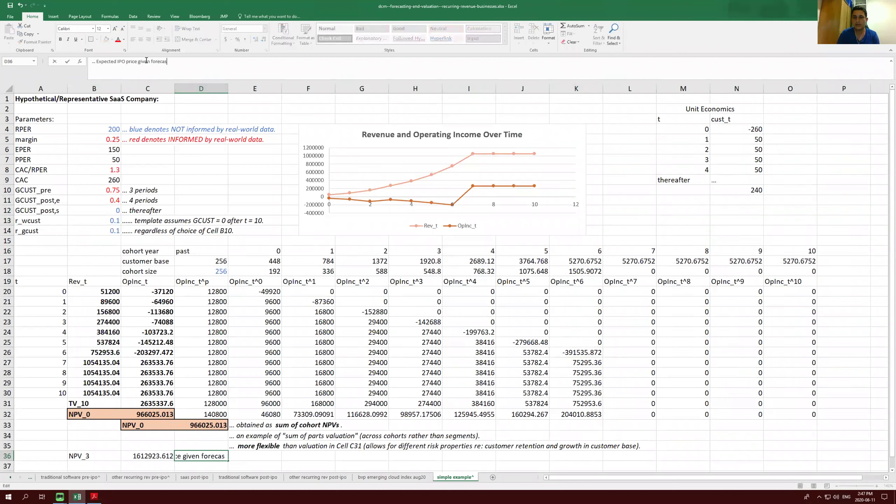
pyautogui.write('ts.')
pyautogui.press('Return')
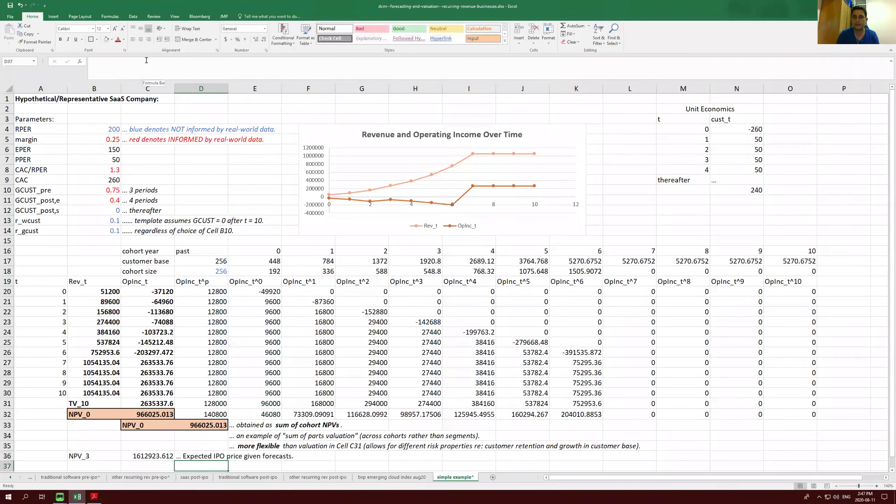
pyautogui.press('Up')
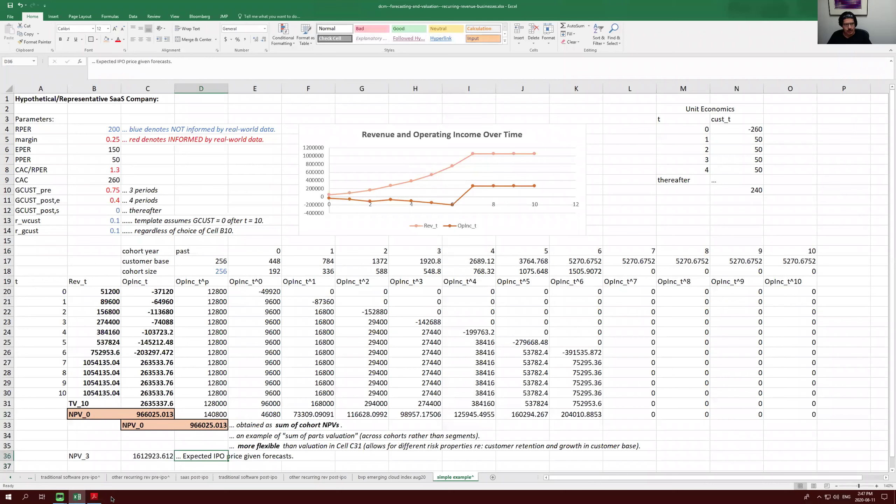
# Switch to the slides PDF in Adobe Acrobat Reader and go to slide 5 on the rise of SaaS.
pyautogui.click(94, 497)
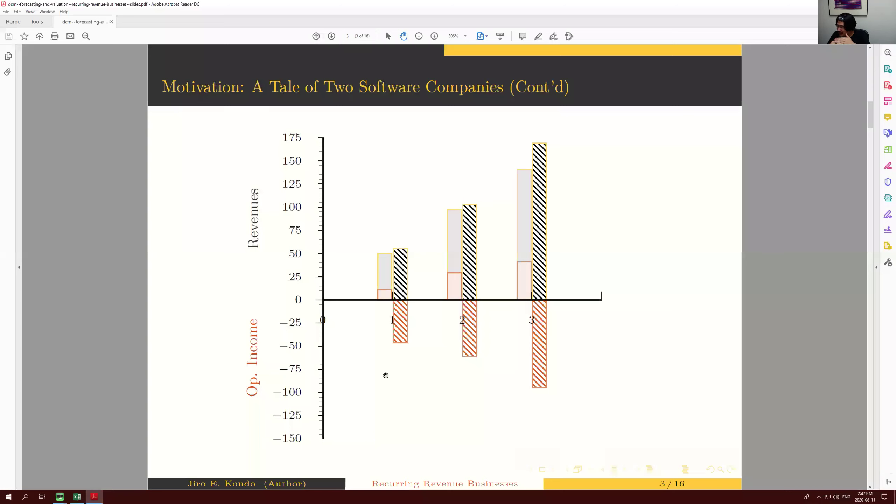
pyautogui.scroll(-9, 386, 375)
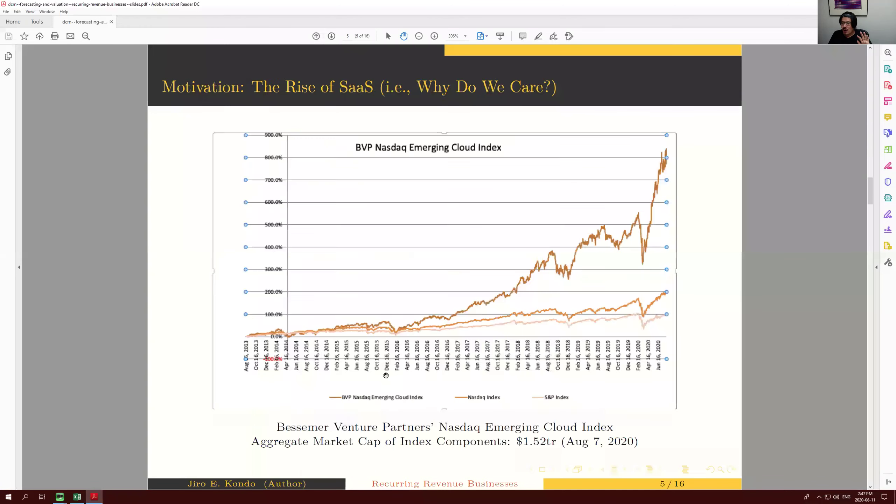
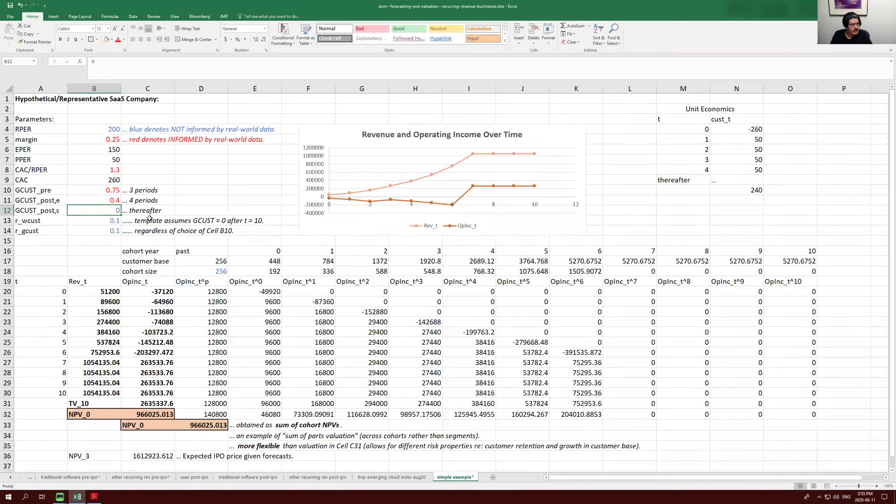
# Set GCUST_post,s in B12 to 0.1 and compare the two NPV_0 formulas in C32 and D33.
pyautogui.press('Return')
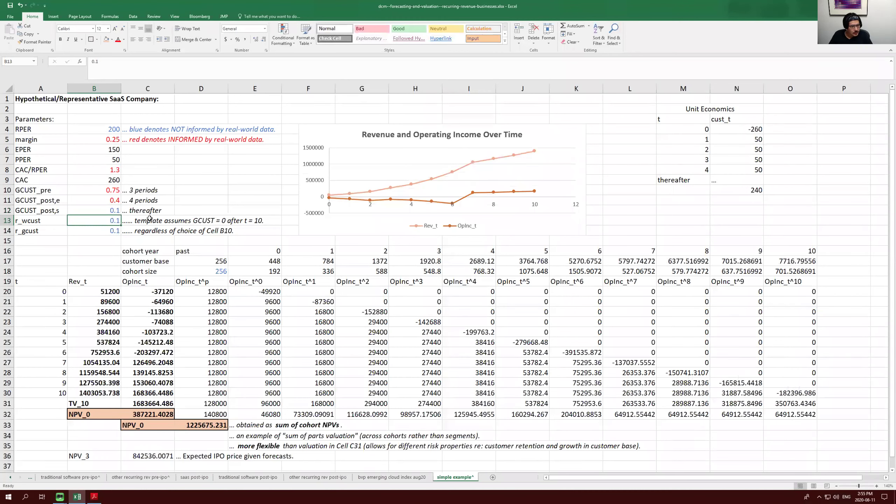
pyautogui.press('Up')
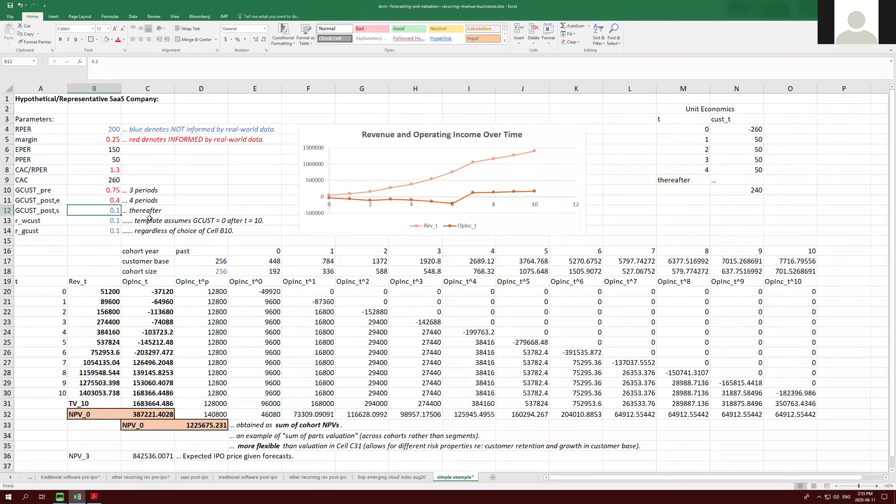
pyautogui.press('Down')
pyautogui.press('Down')
pyautogui.press('Down')
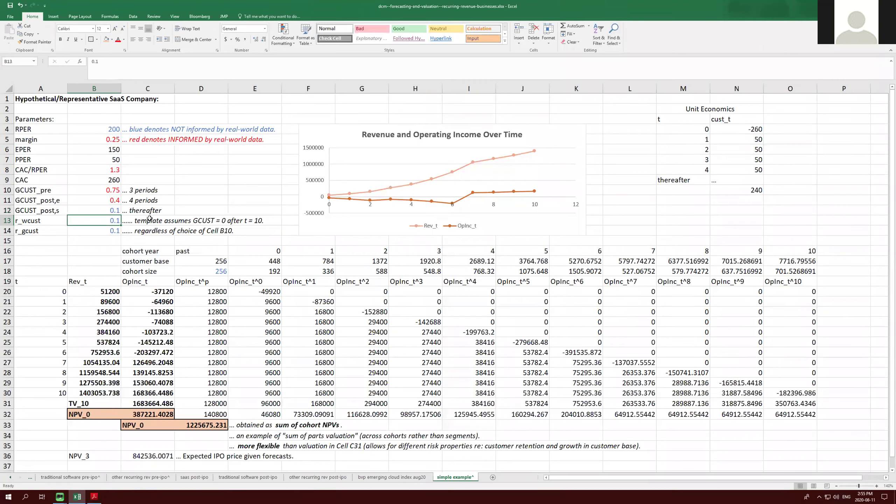
pyautogui.click(143, 415)
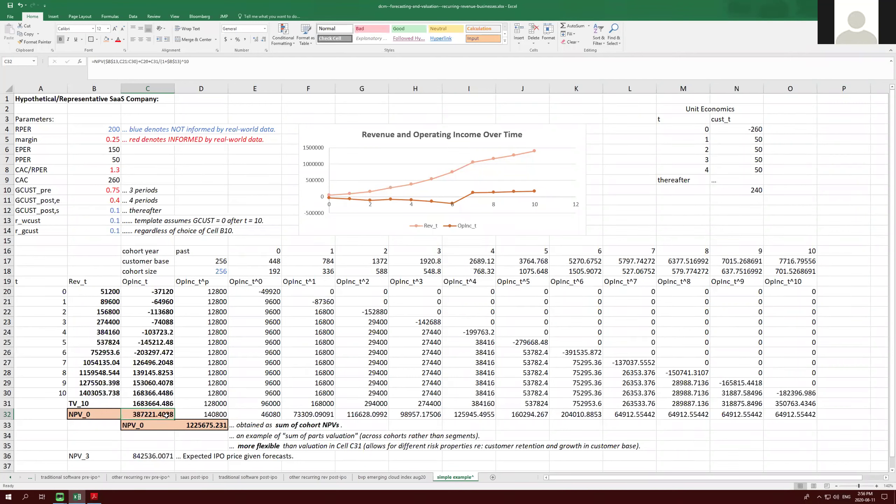
pyautogui.click(196, 426)
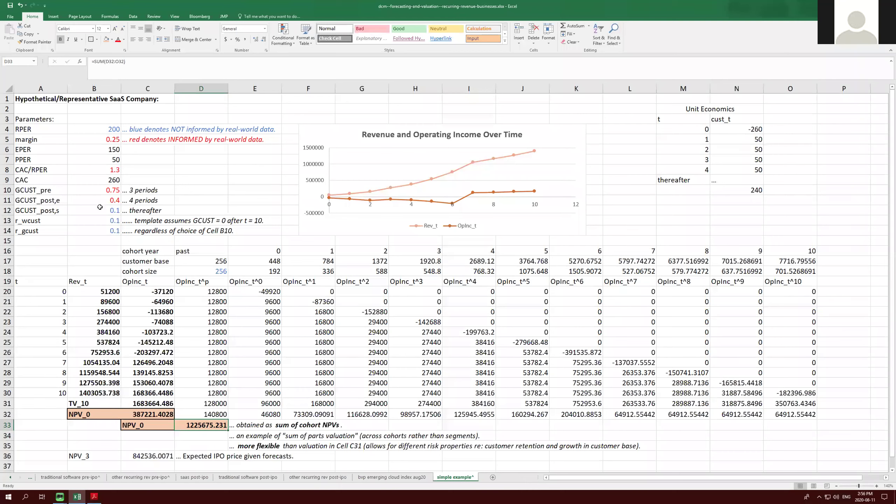
# Set GCUST_post,s in B12 back to 0.
pyautogui.click(102, 211)
pyautogui.write('0')
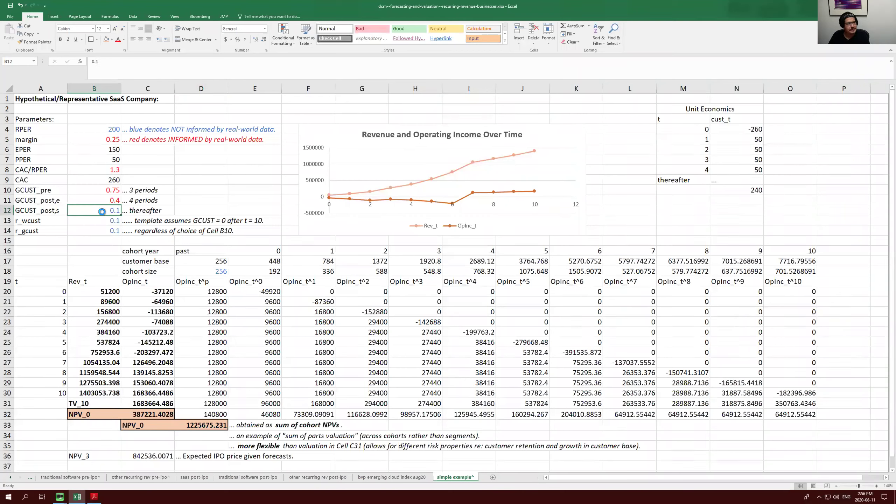
pyautogui.press('Return')
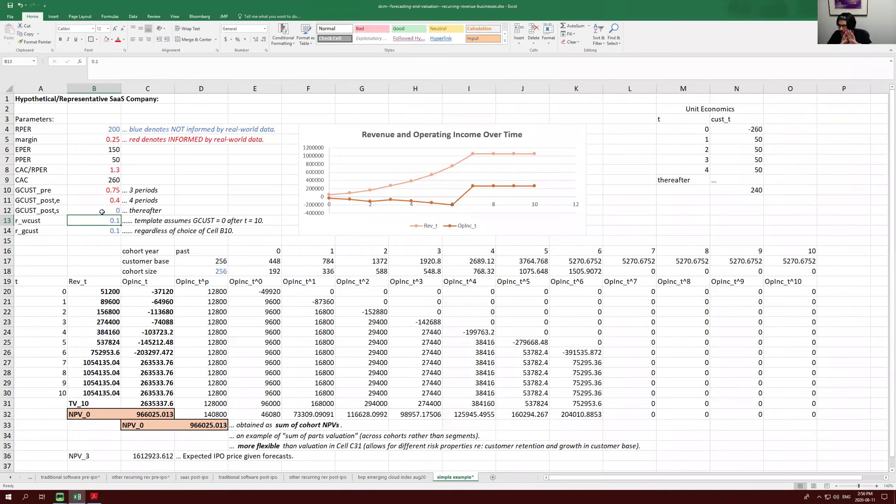
# Examine the per-customer value in N10 alongside the growth assumptions in B10:B12 and NPV_0 in C32.
pyautogui.click(737, 192)
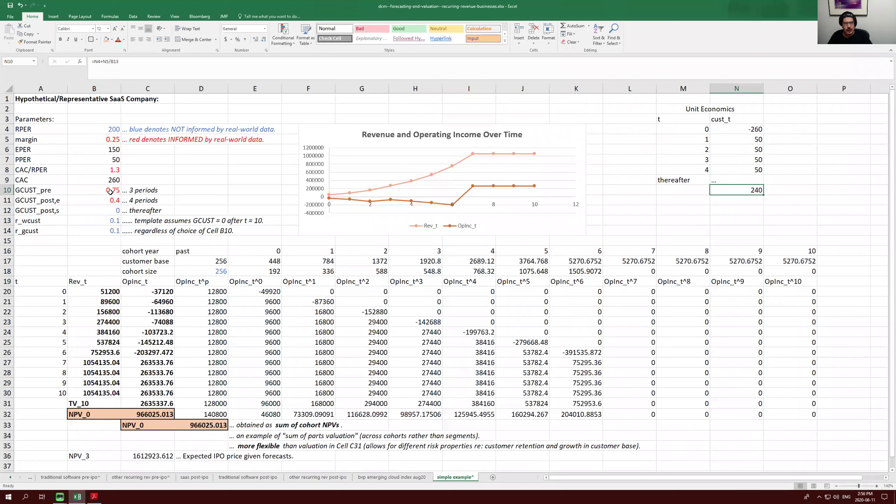
pyautogui.moveTo(110, 191); pyautogui.dragTo(111, 211)
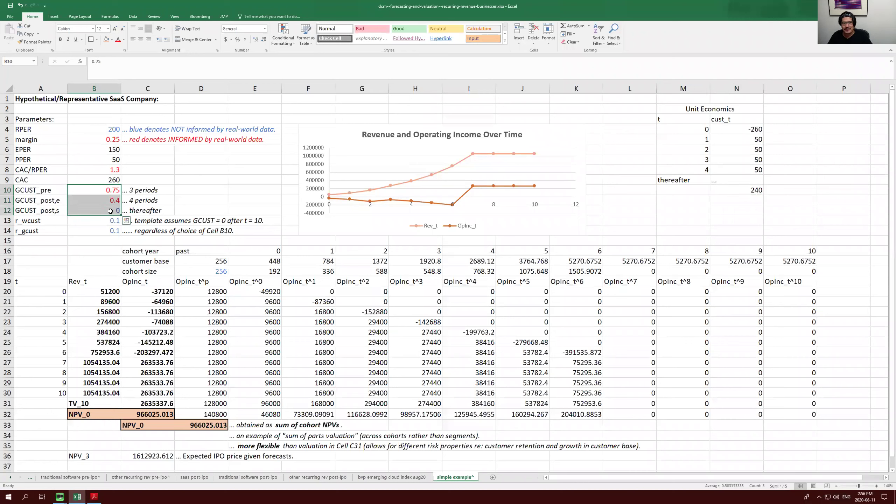
pyautogui.click(138, 414)
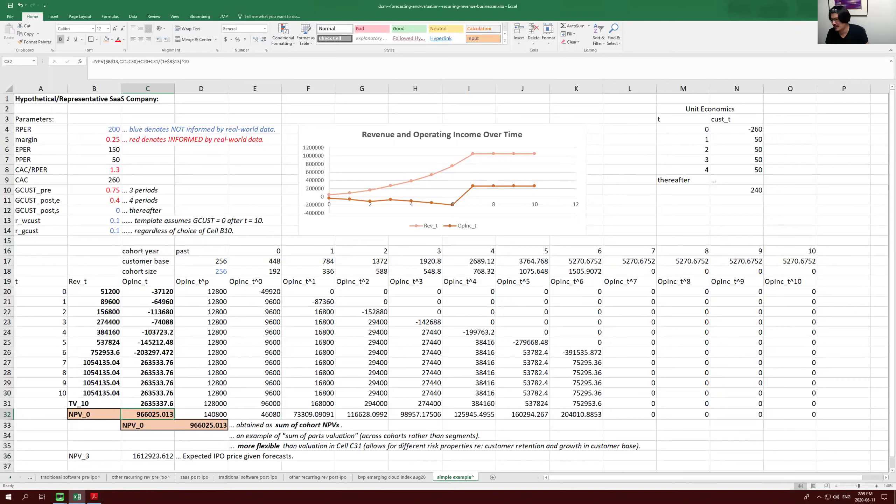
pyautogui.click(743, 190)
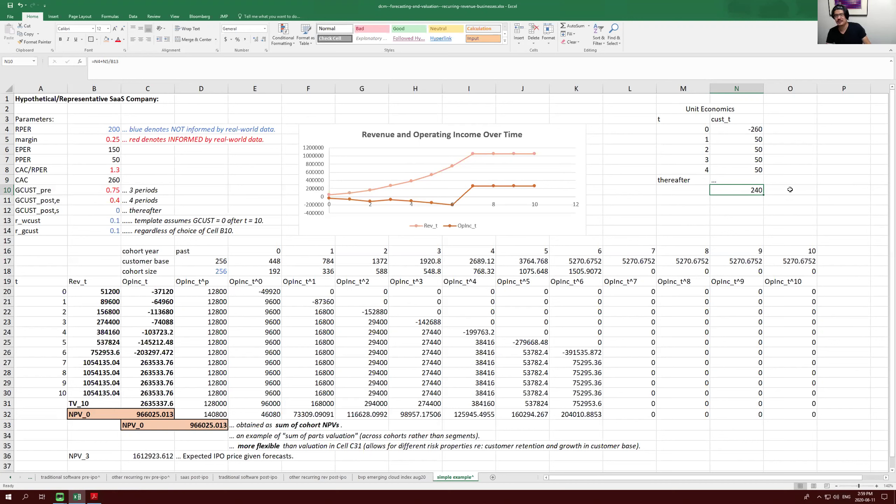
# Set the period 0 customer cash flow in N4 to -450 and check the per-customer value in N10.
pyautogui.click(748, 130)
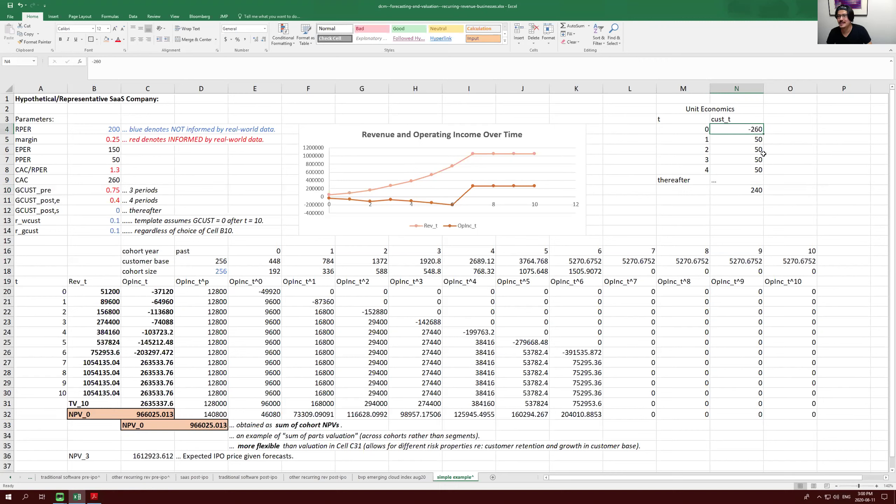
pyautogui.write('-450')
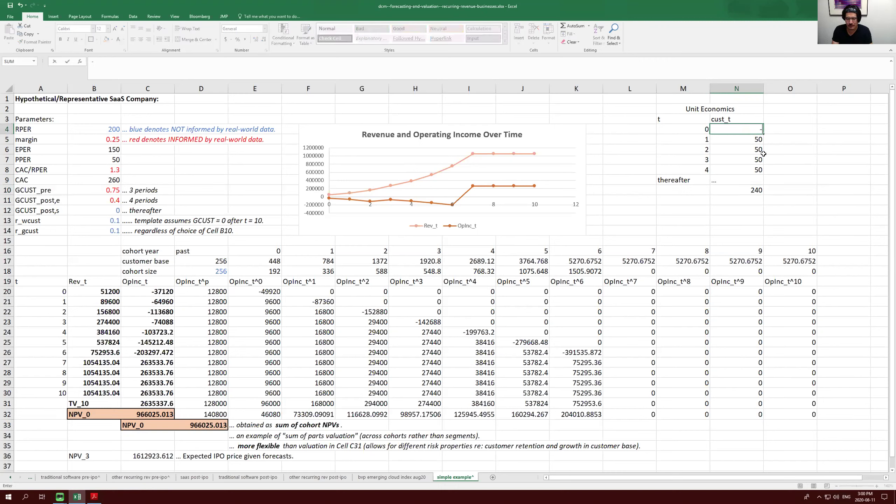
pyautogui.press('Return')
pyautogui.press('Down')
pyautogui.press('Down')
pyautogui.press('Down')
pyautogui.press('Down')
pyautogui.press('Down')
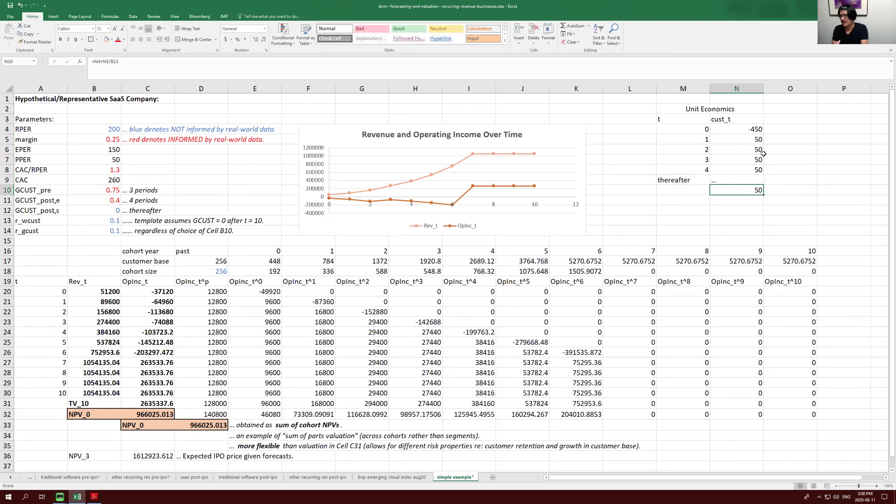
# Restore the period 0 customer cash flow in N4 to -260 and return to the per-customer value in N10.
pyautogui.press('Up')
pyautogui.press('Up')
pyautogui.press('Up')
pyautogui.press('Up')
pyautogui.press('Up')
pyautogui.press('Up')
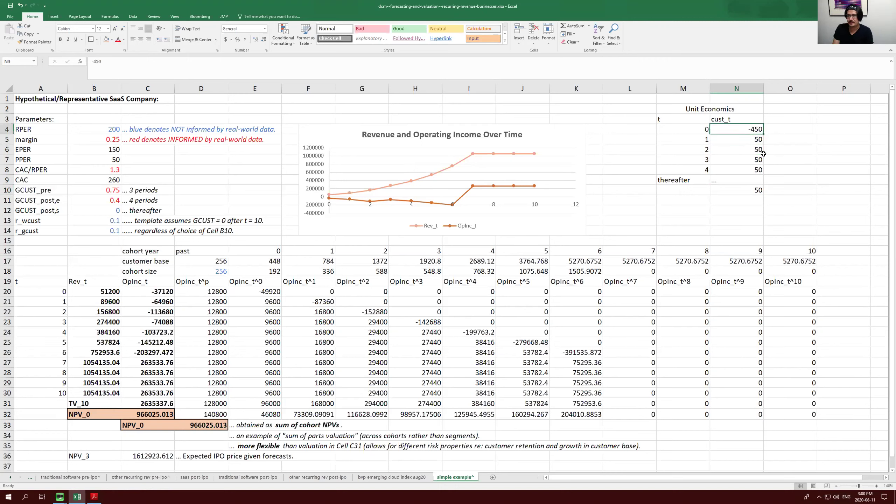
pyautogui.write('-260')
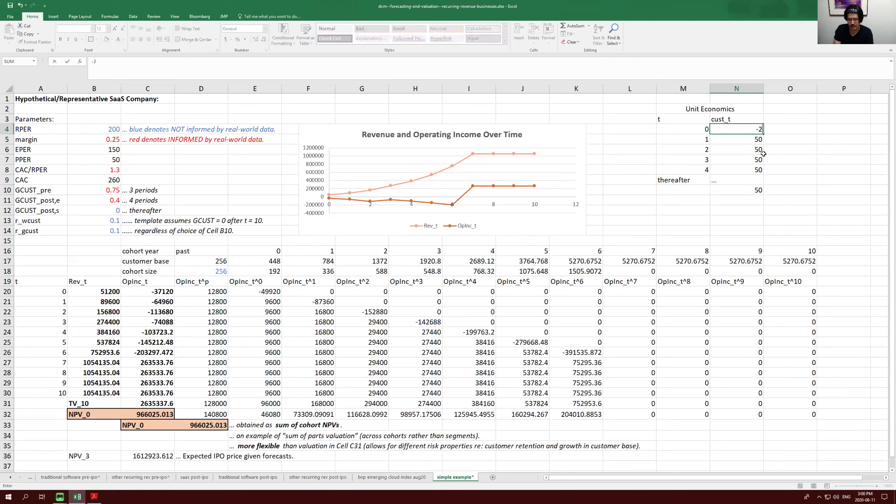
pyautogui.press('Return')
pyautogui.press('Down')
pyautogui.press('Down')
pyautogui.press('Down')
pyautogui.press('Down')
pyautogui.press('Down')
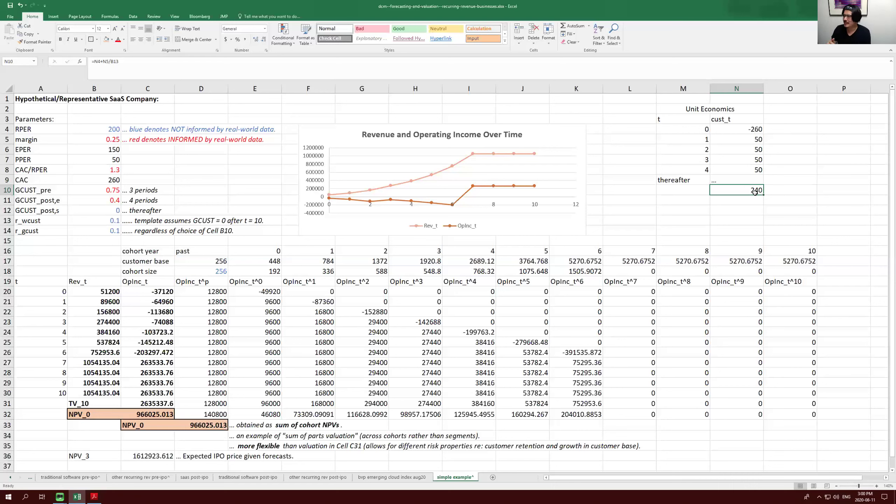
pyautogui.press('Return')
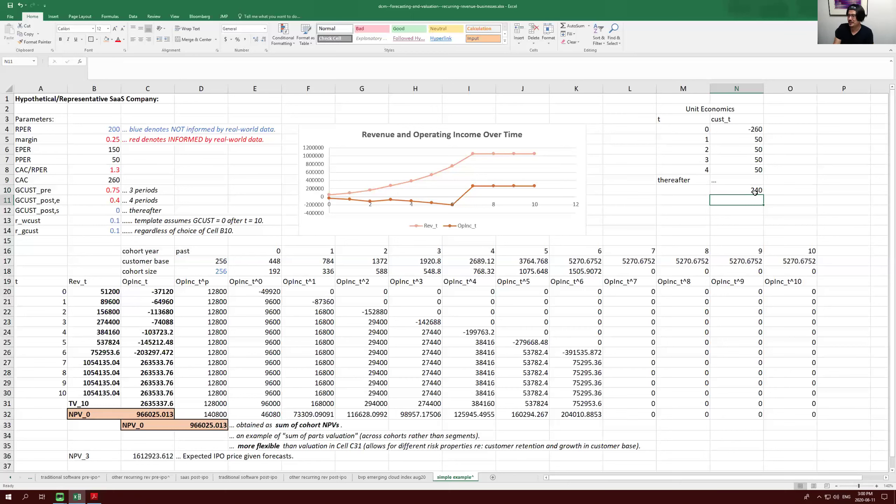
pyautogui.write('=')
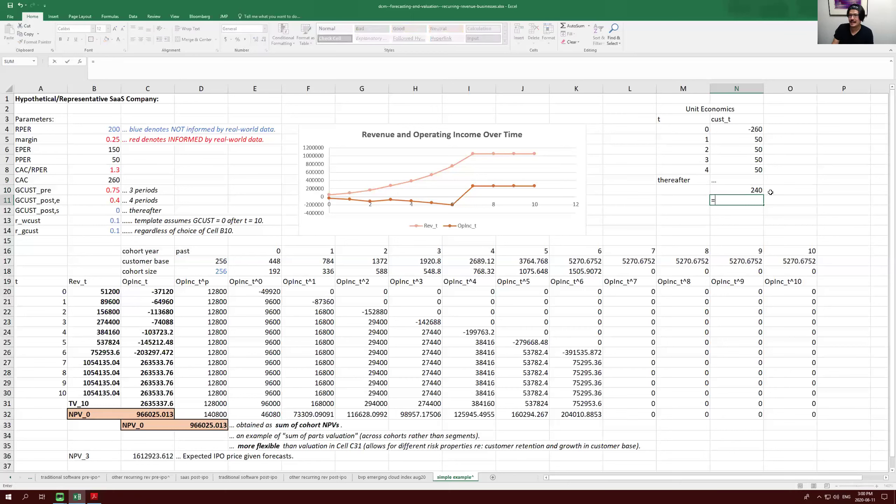
pyautogui.moveTo(755, 139); pyautogui.dragTo(755, 166)
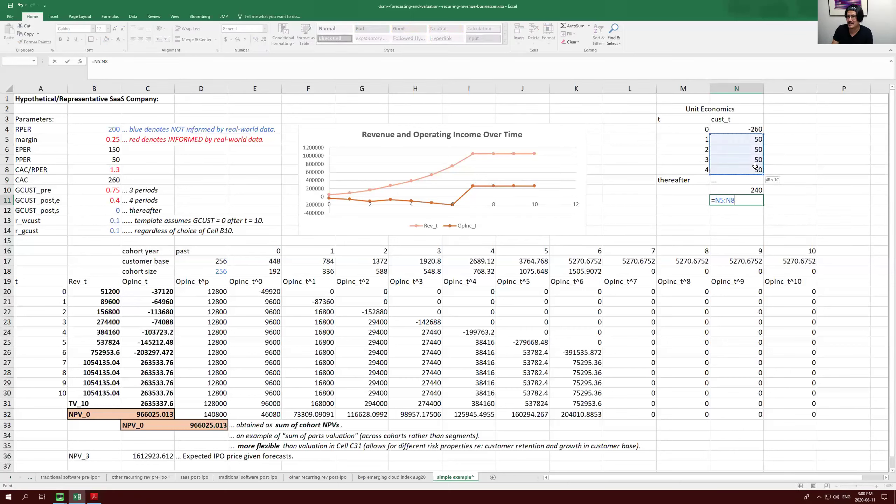
pyautogui.press('BackSpace')
pyautogui.press('BackSpace')
pyautogui.press('BackSpace')
pyautogui.press('BackSpace')
pyautogui.press('BackSpace')
pyautogui.press('BackSpace')
pyautogui.press('Escape')
# Enter =N5/B13 in N11 to compute a customer's lifetime value as a perpetuity.
pyautogui.write('=')
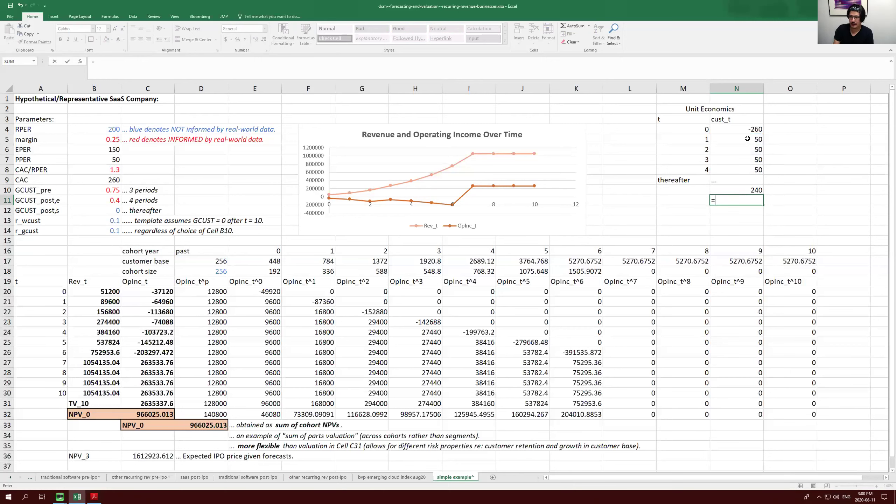
pyautogui.click(747, 139)
pyautogui.write('/')
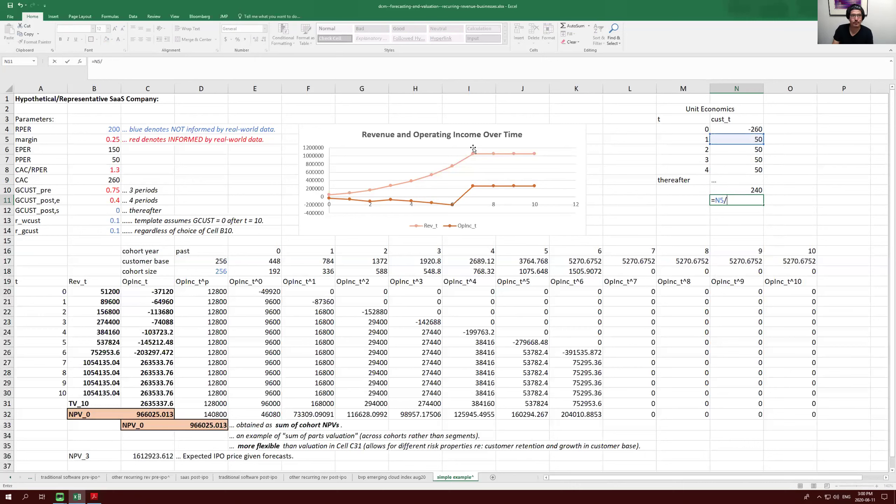
pyautogui.click(106, 220)
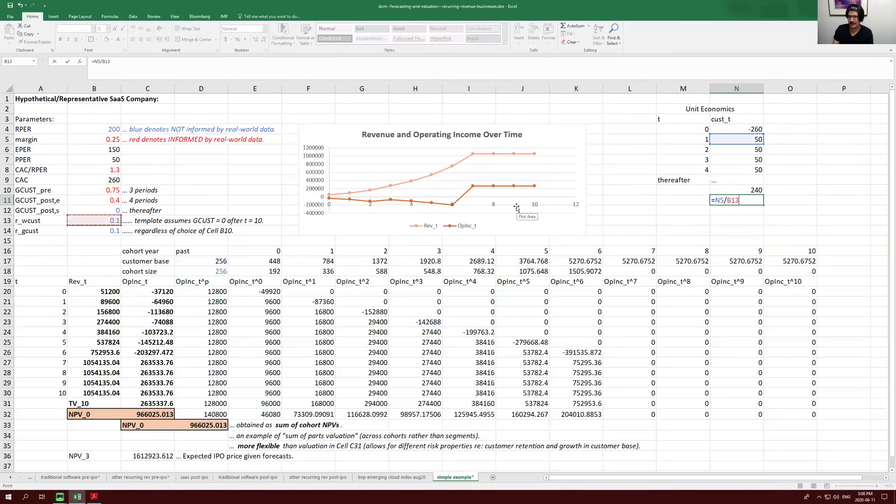
pyautogui.press('Return')
pyautogui.press('Up')
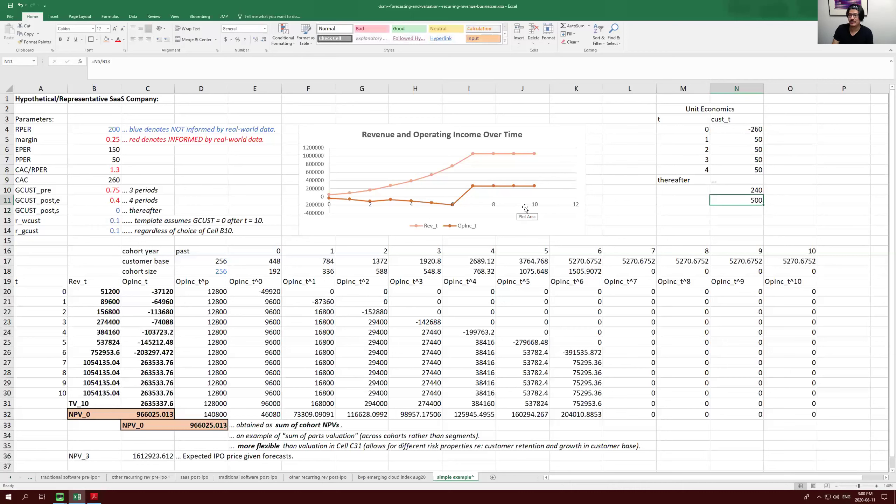
# Extend the formula in N11 to =(N5/B13)/(-N4), dividing the lifetime value by the customer acquisition cost.
pyautogui.click(99, 61)
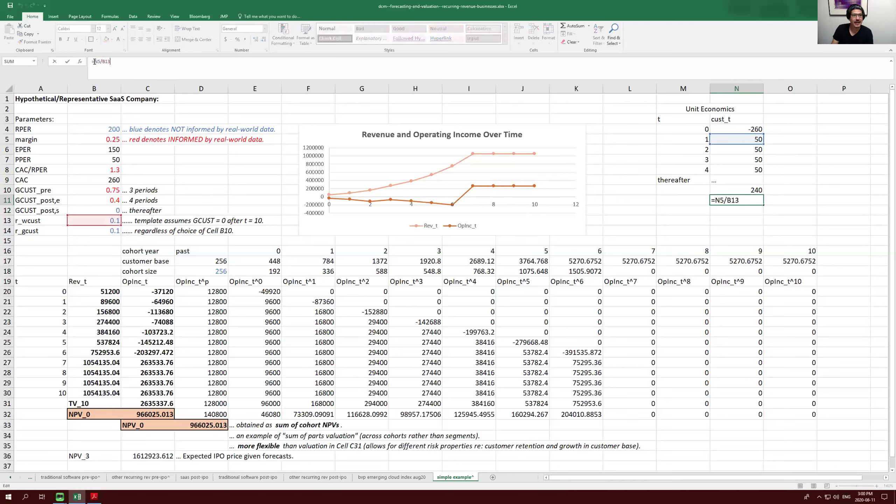
pyautogui.write('(')
pyautogui.press('Right')
pyautogui.press('Right')
pyautogui.press('Right')
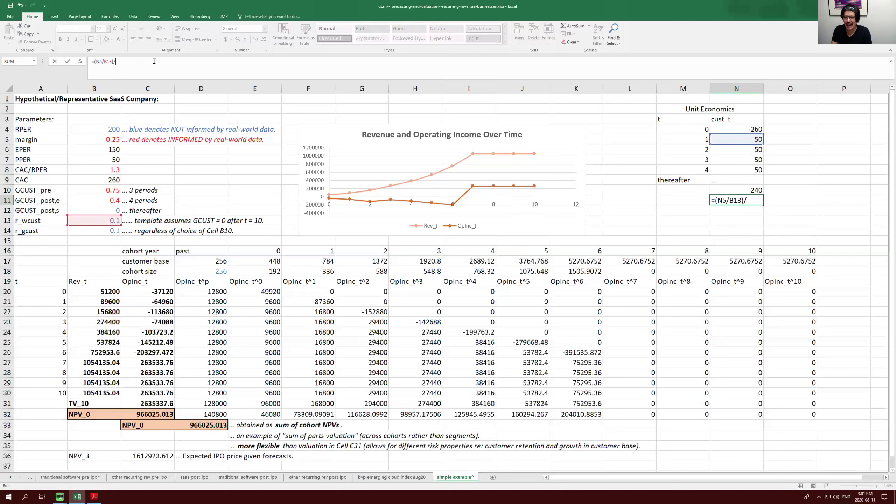
pyautogui.write('(-')
pyautogui.click(748, 129)
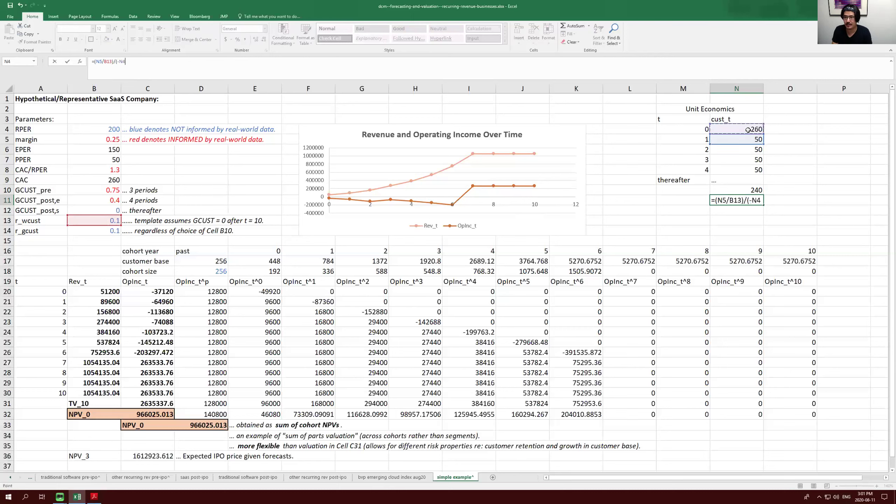
pyautogui.press('Return')
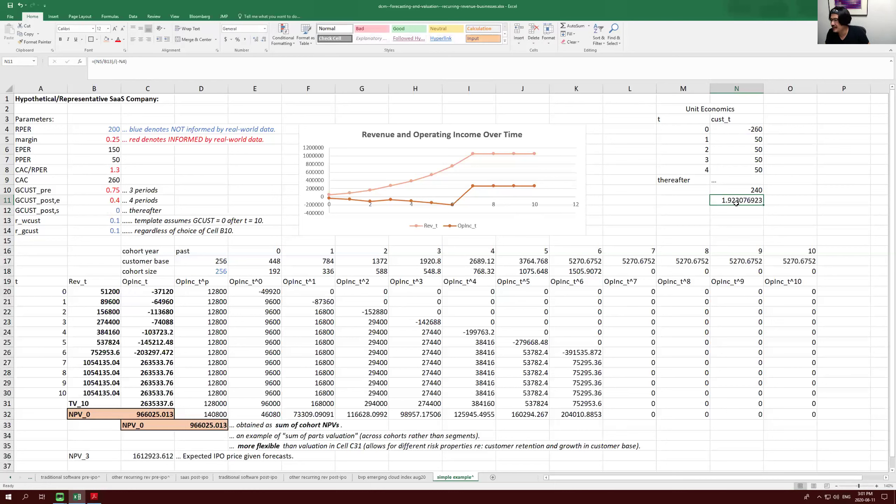
# Label the ratio by entering LTV-to-CAC in M11.
pyautogui.click(691, 199)
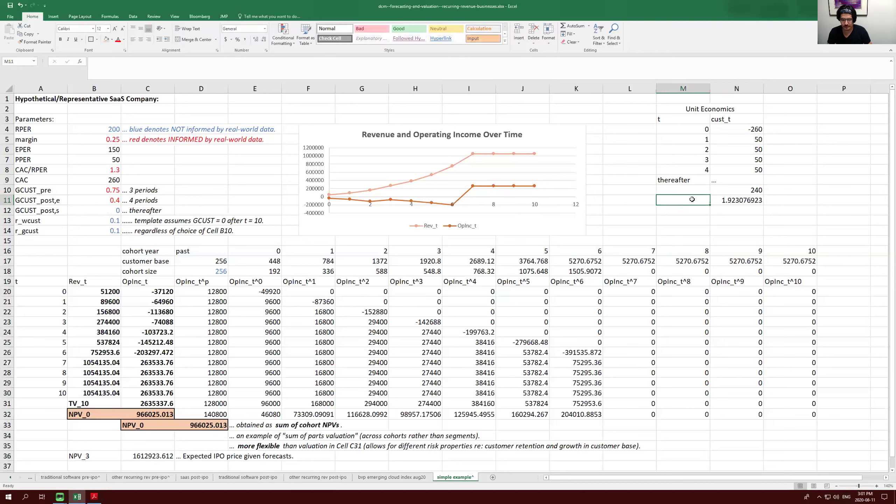
pyautogui.write('LTV-to-CAC')
pyautogui.press('Return')
pyautogui.click(693, 200)
# Examine the Unit Economics block, comparing the customer cash flows in N5:N8, the per-customer value in N10 and the LTV-to-CAC ratio in N11.
pyautogui.moveTo(737, 140); pyautogui.dragTo(737, 171)
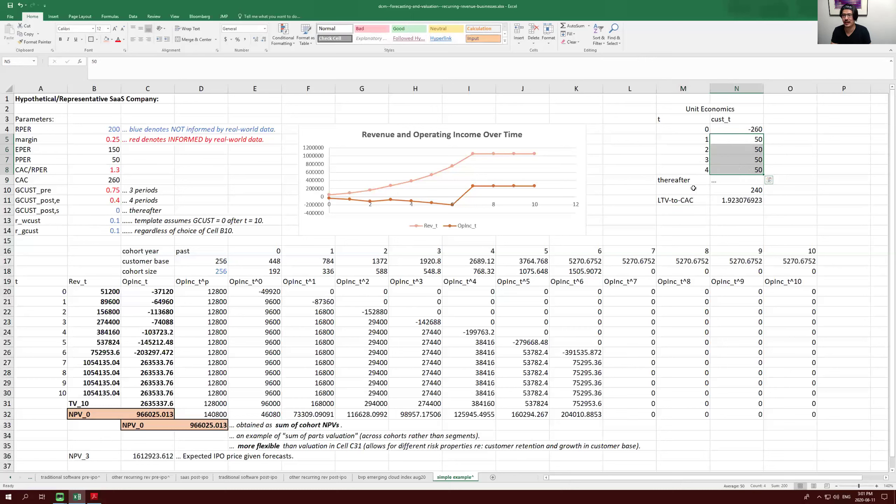
pyautogui.press('Up')
pyautogui.click(733, 200)
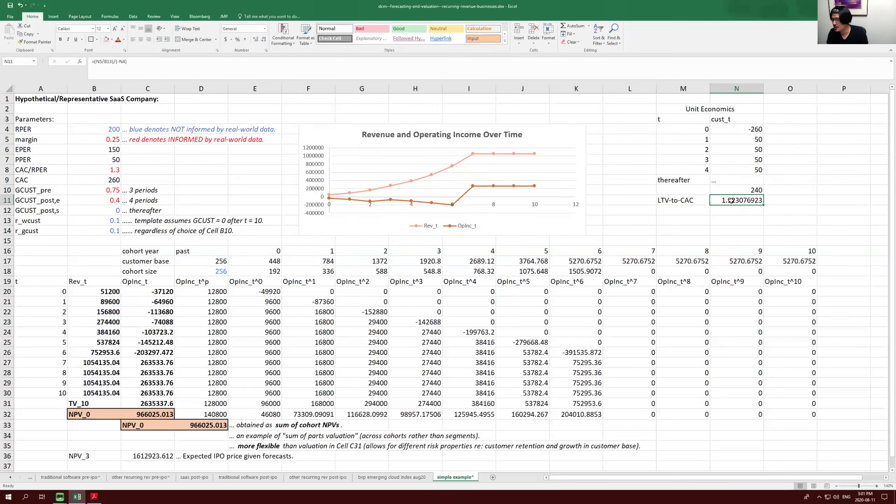
pyautogui.click(754, 191)
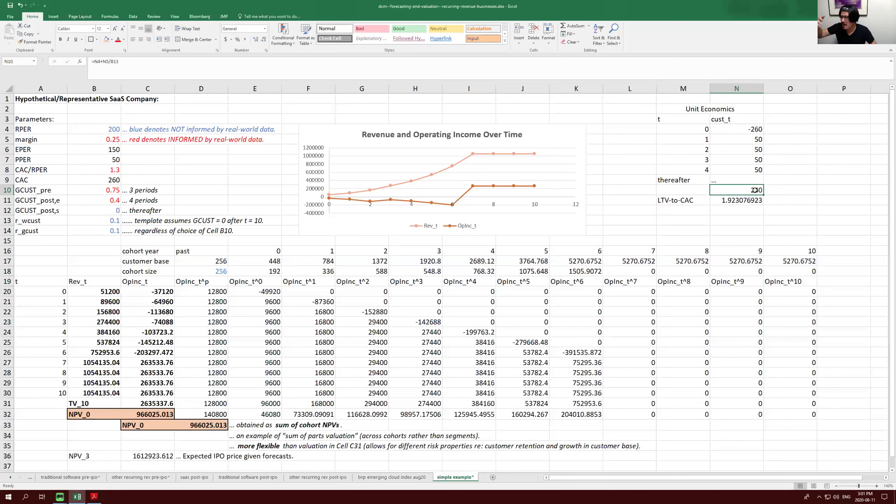
pyautogui.moveTo(692, 107); pyautogui.dragTo(697, 206)
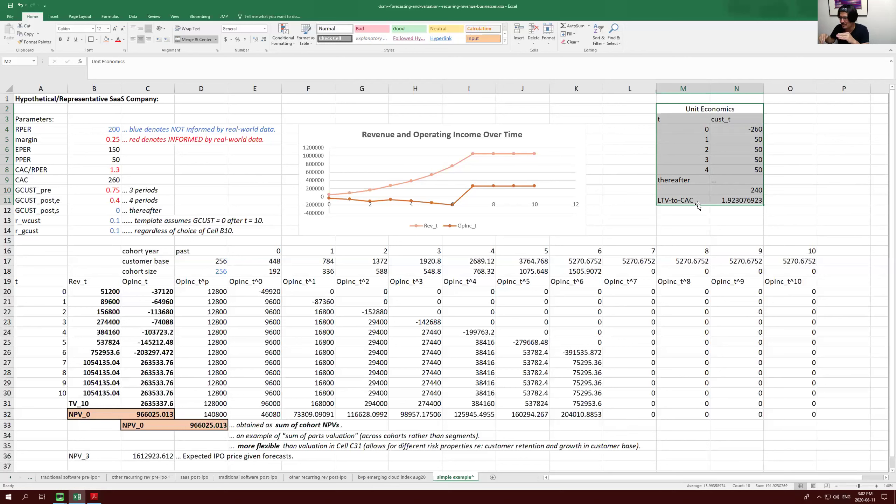
pyautogui.click(726, 199)
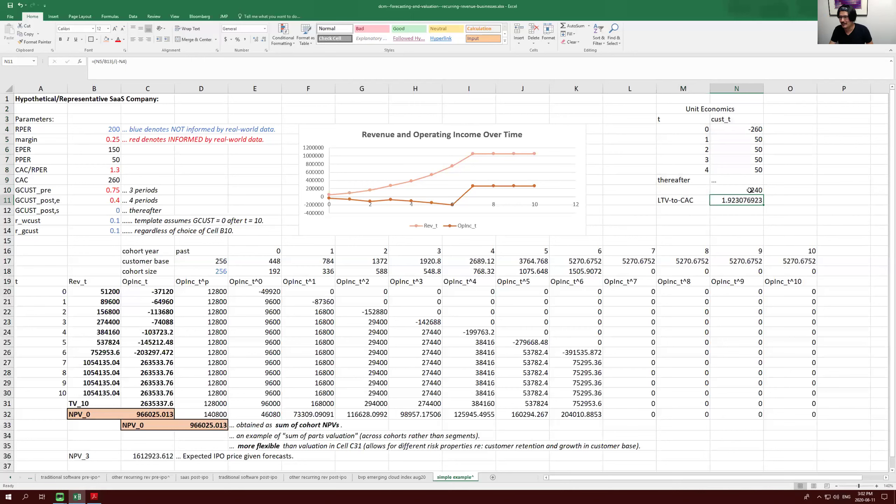
pyautogui.click(753, 191)
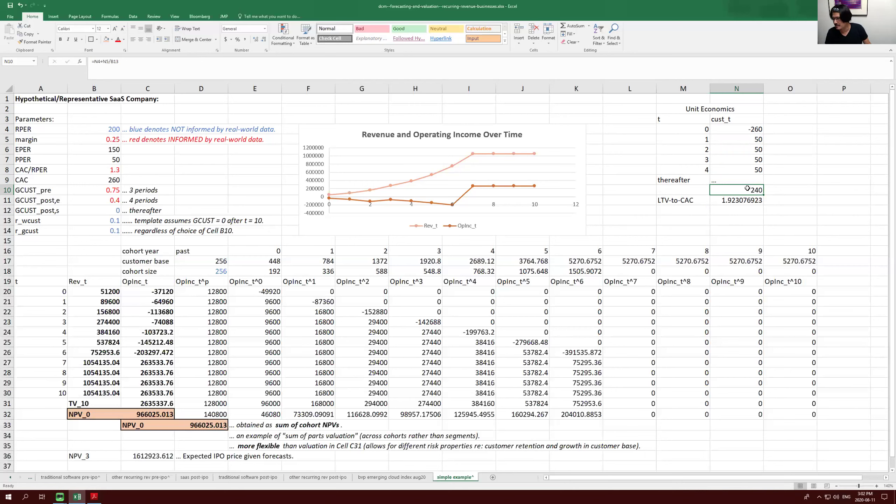
pyautogui.moveTo(672, 109); pyautogui.dragTo(729, 200)
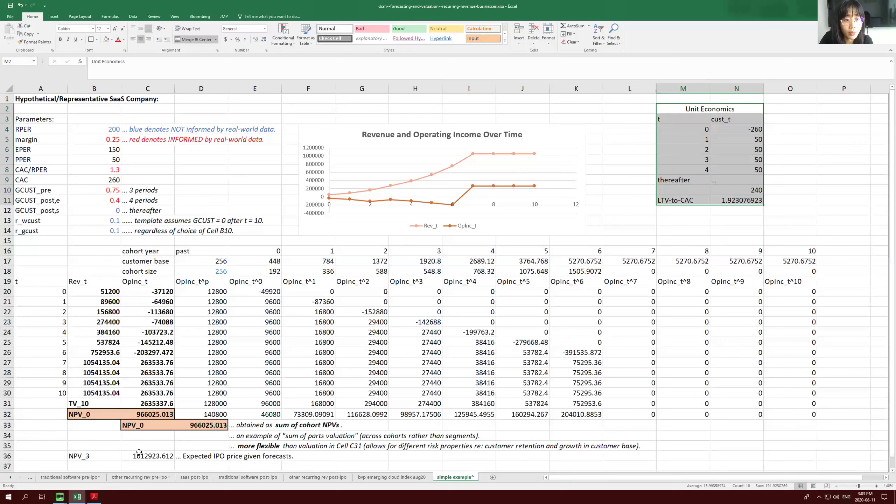
# Compare NPV_3 in C36 with NPV_0 in C32, and review the period 3 row, the IPO price note and GCUST_pre in B10.
pyautogui.click(165, 456)
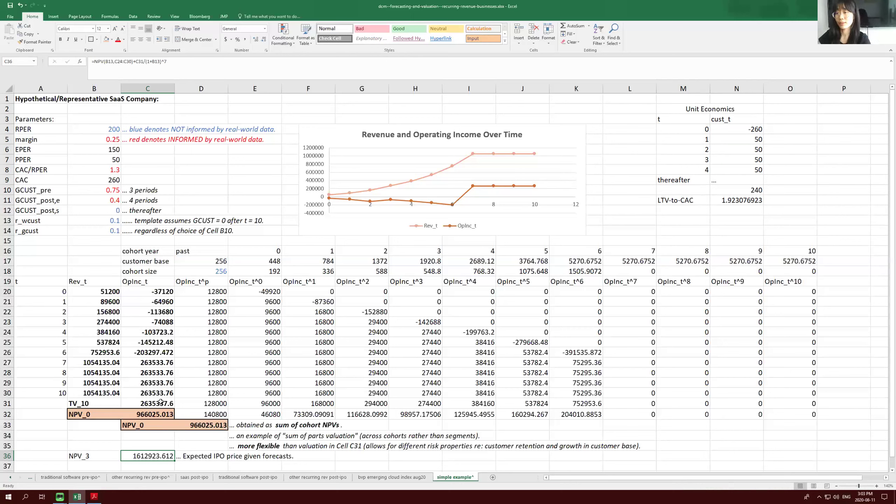
pyautogui.click(143, 414)
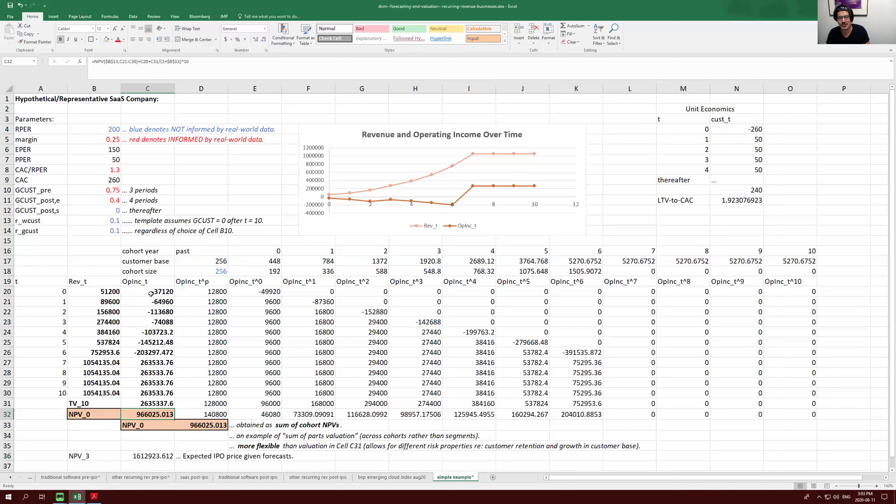
pyautogui.click(146, 456)
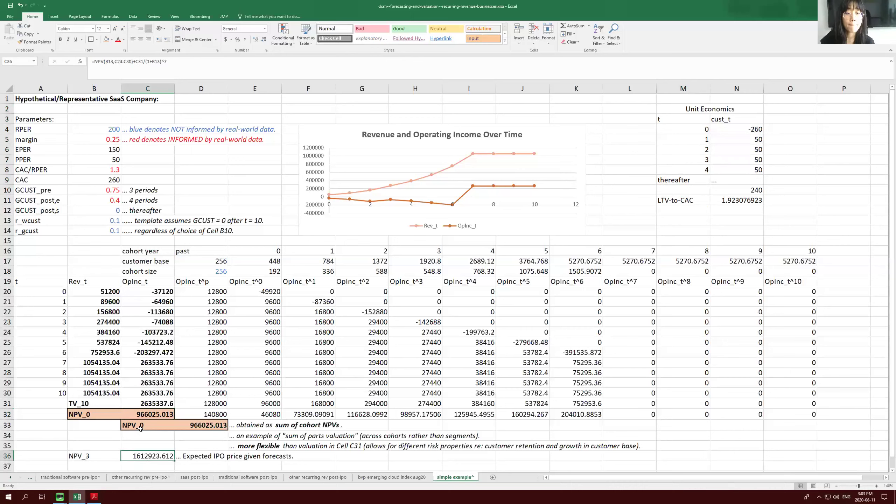
pyautogui.click(65, 324)
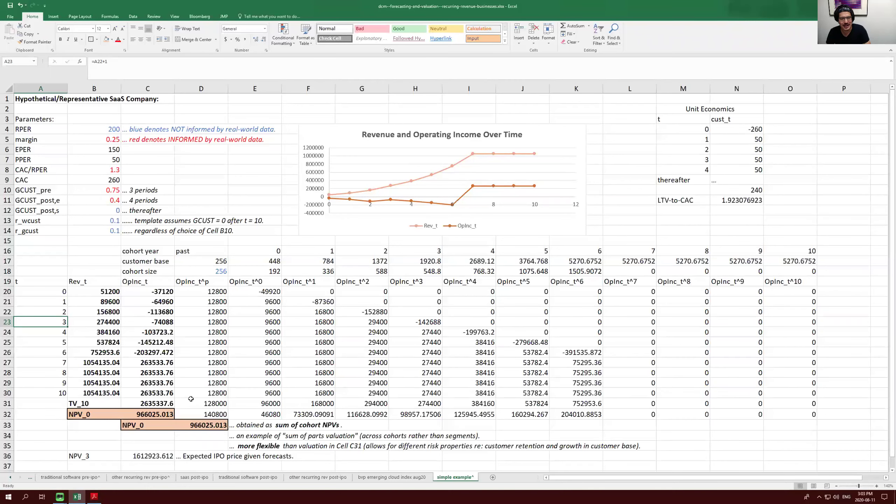
pyautogui.click(199, 466)
pyautogui.scroll(-1, 199, 465)
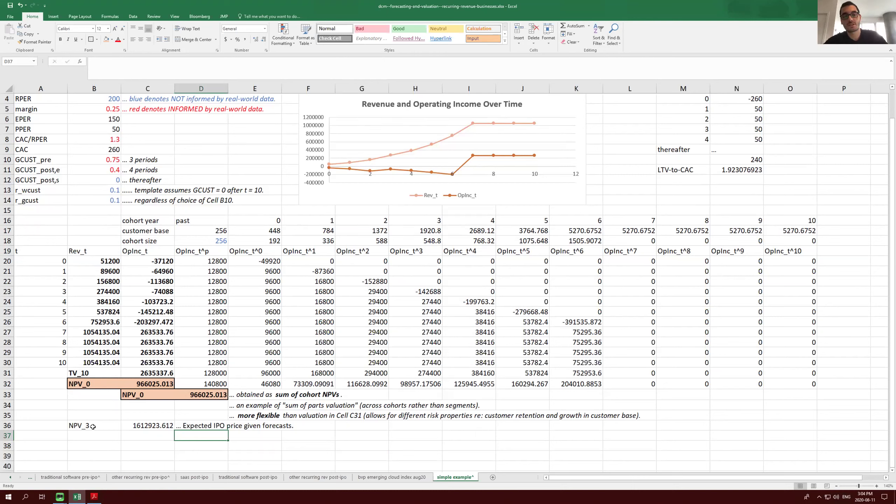
pyautogui.moveTo(92, 427); pyautogui.dragTo(135, 428)
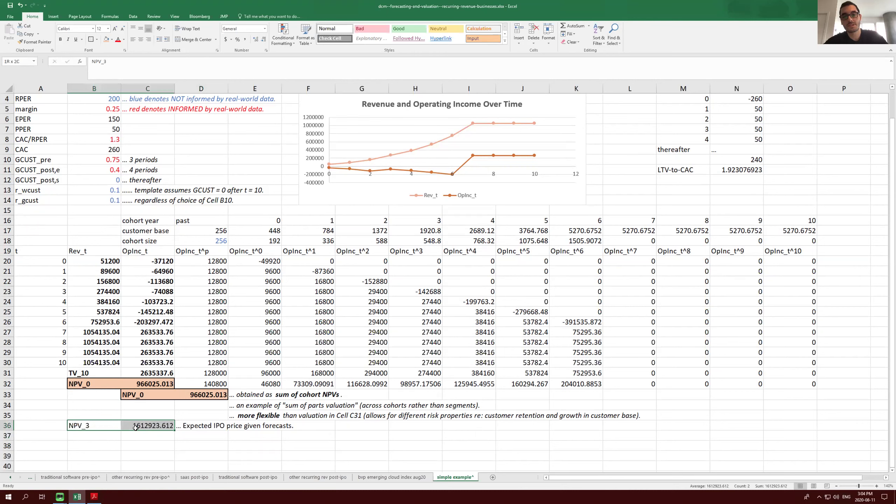
pyautogui.click(265, 423)
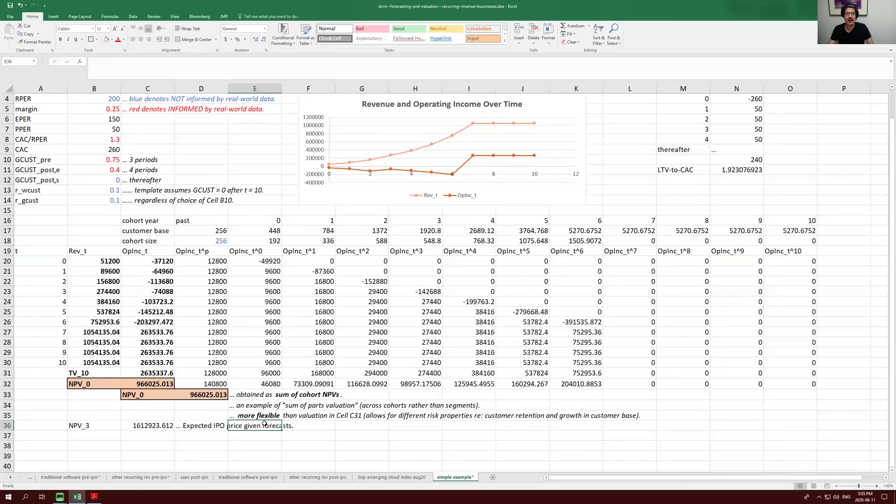
pyautogui.click(148, 386)
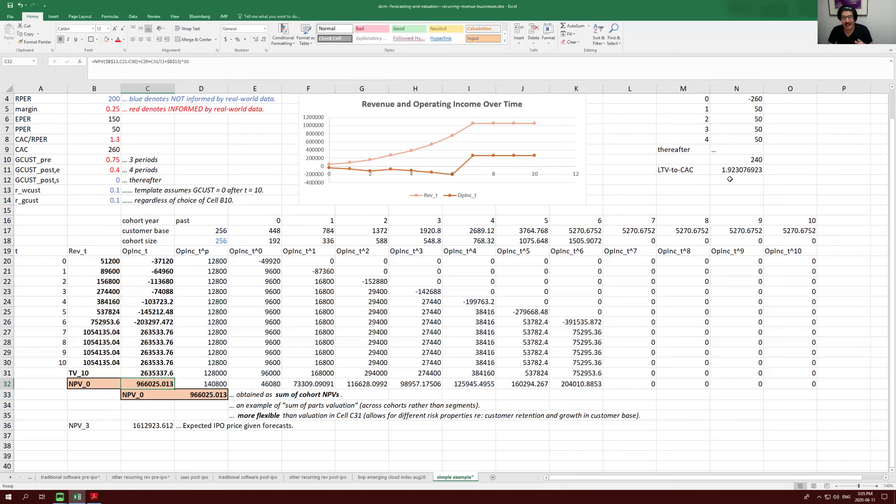
pyautogui.click(103, 160)
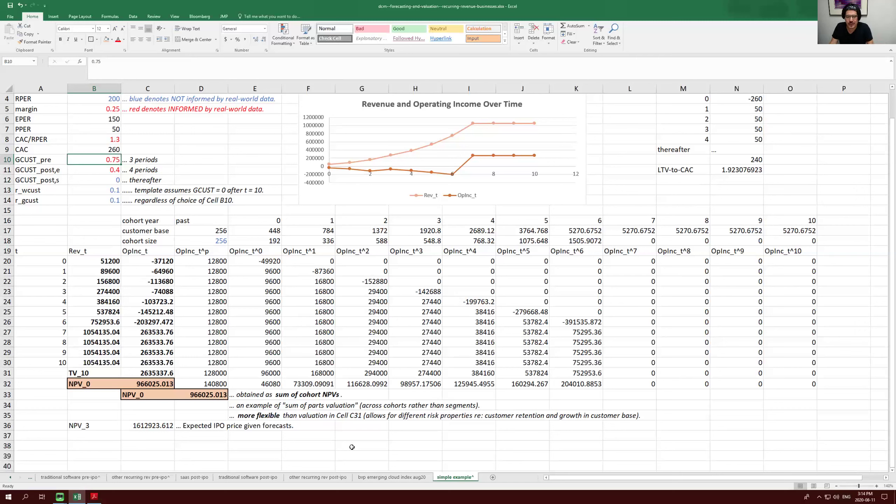
# Review the companies and tickers listed on the bvp emerging cloud index aug20 sheet.
pyautogui.click(380, 479)
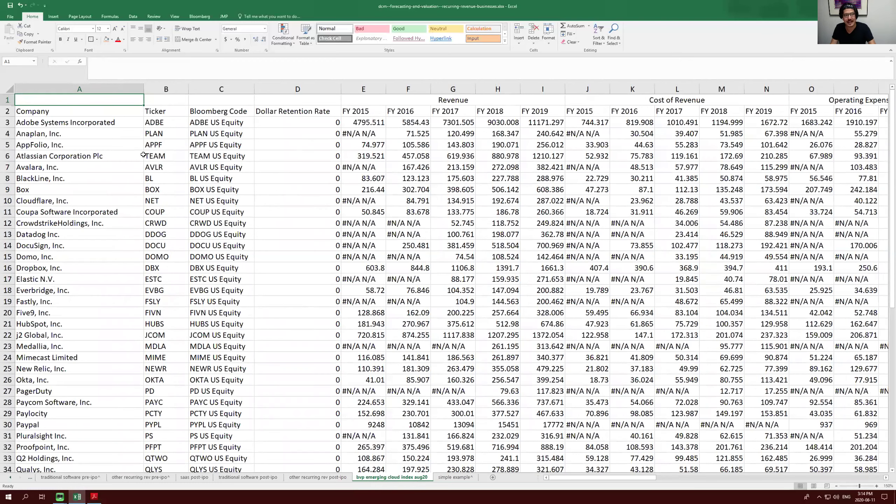
pyautogui.moveTo(95, 123); pyautogui.dragTo(173, 358)
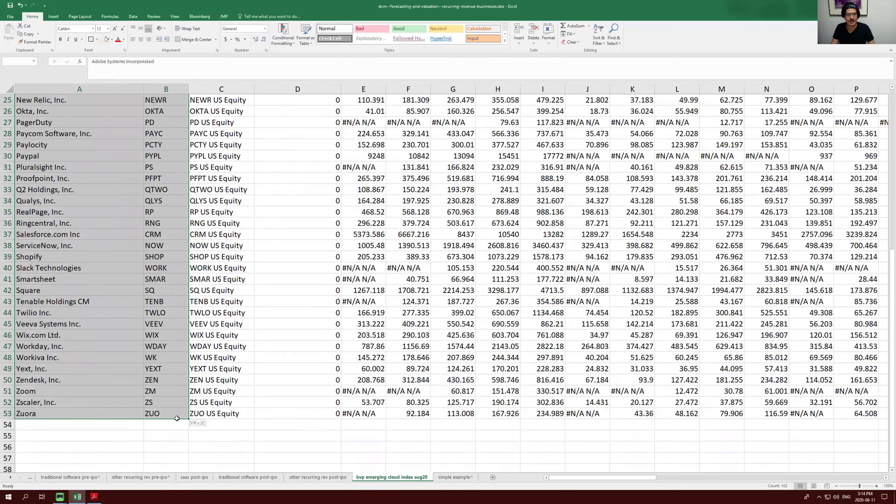
pyautogui.click(327, 198)
pyautogui.scroll(8, 496, 185)
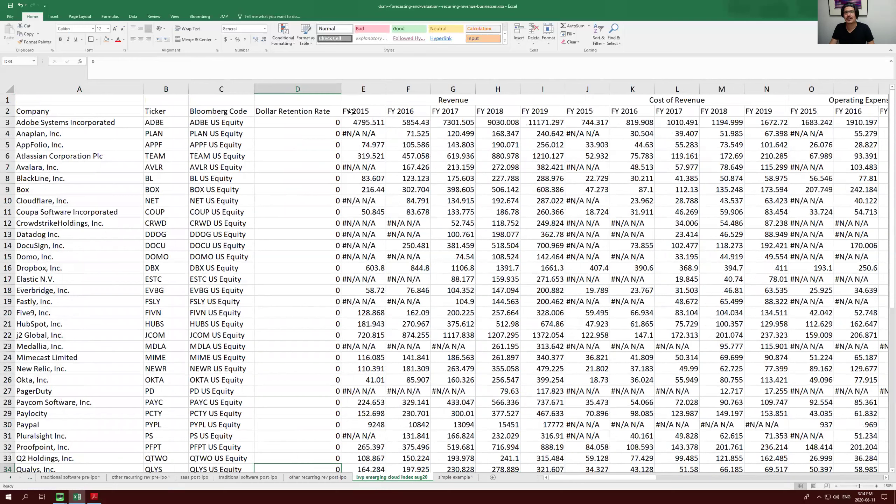
# Review the row 1 category headings from Revenue through costs, operating expenses and other operating income to % Revenue Growth (DRR).
pyautogui.moveTo(352, 112); pyautogui.dragTo(543, 113)
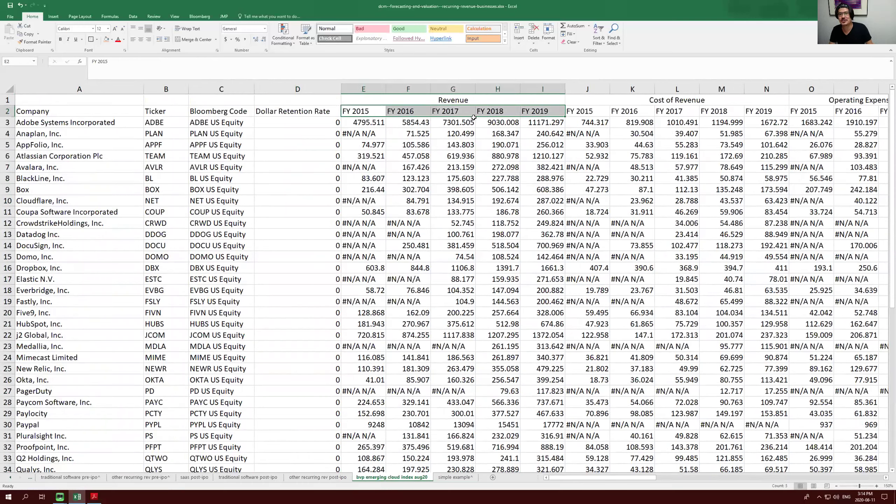
pyautogui.click(469, 99)
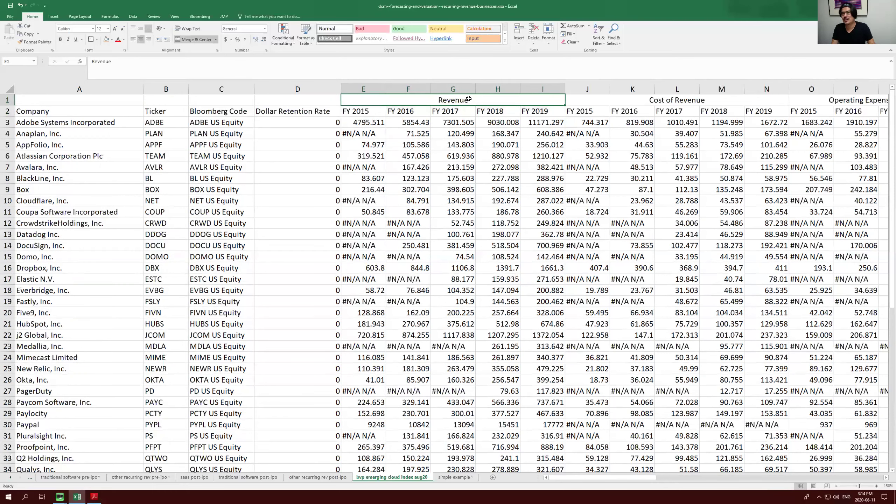
pyautogui.press('Right')
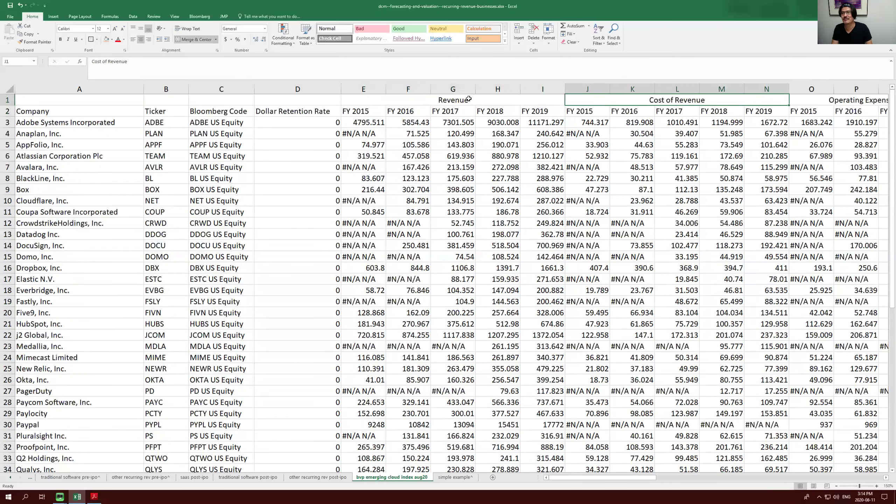
pyautogui.press('Right')
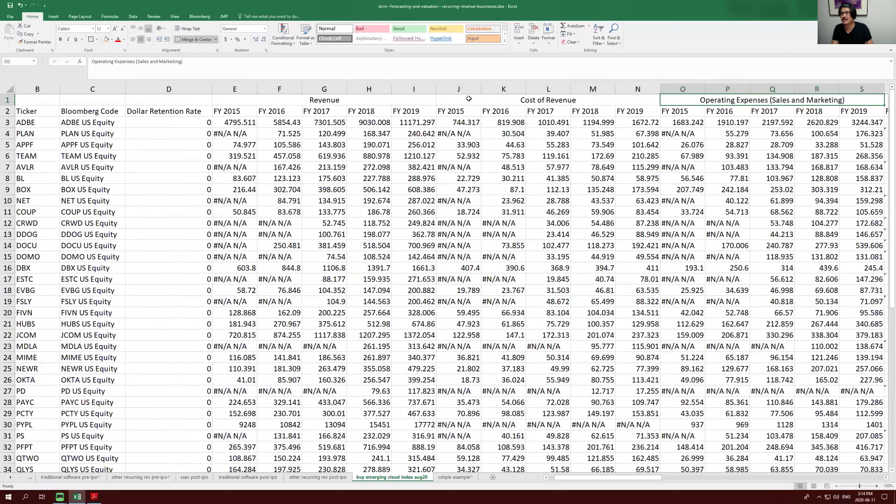
pyautogui.press('Right')
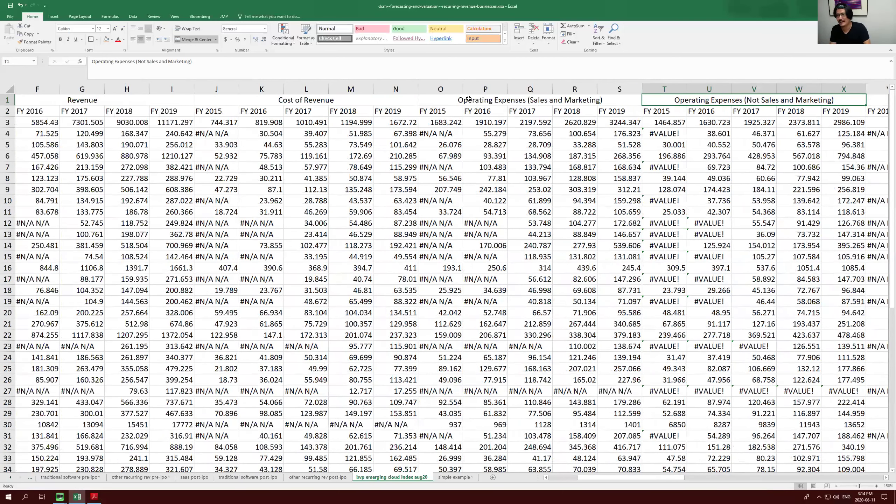
pyautogui.press('Right')
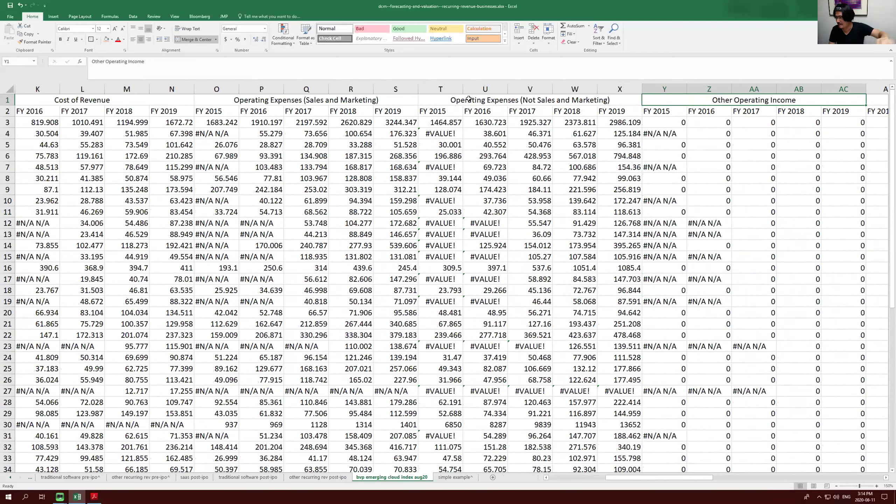
pyautogui.press('Right')
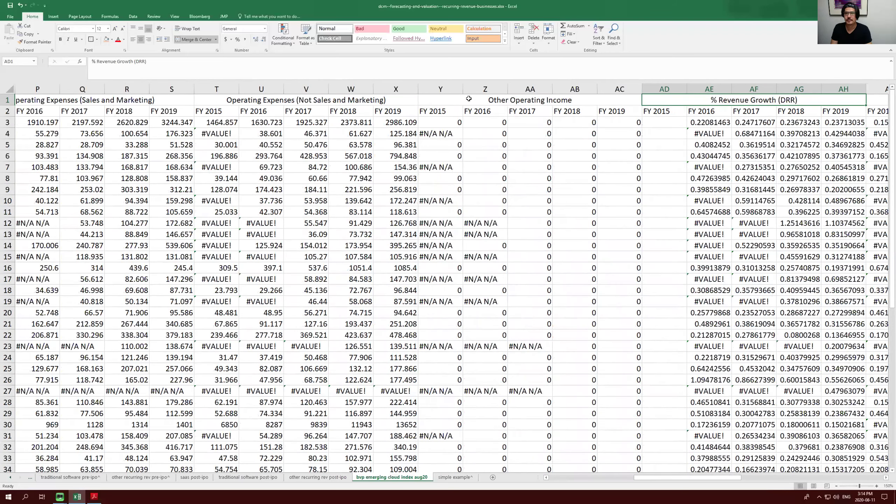
# Review the ratio category headings in row 1 from % Revenue Growth (DRR) through Cost of Revenue/Revenue to Other Operating Income/Revenue.
pyautogui.hscroll(3, 468, 99)
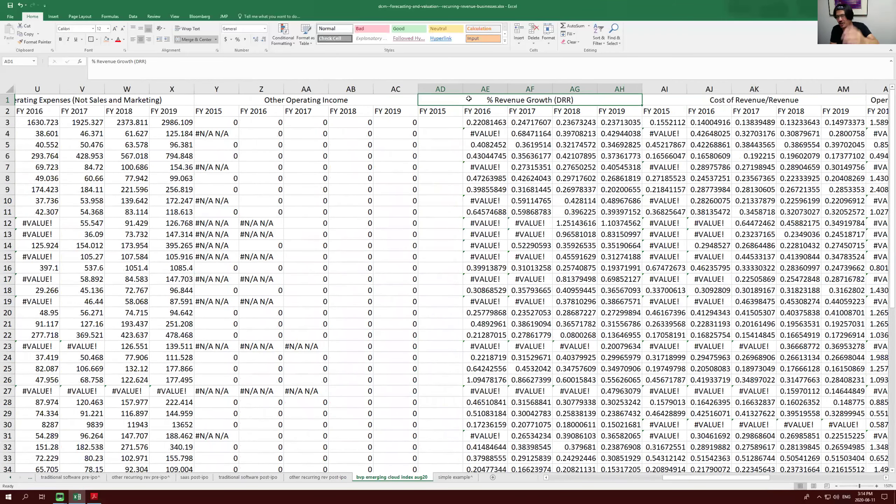
pyautogui.press('Right')
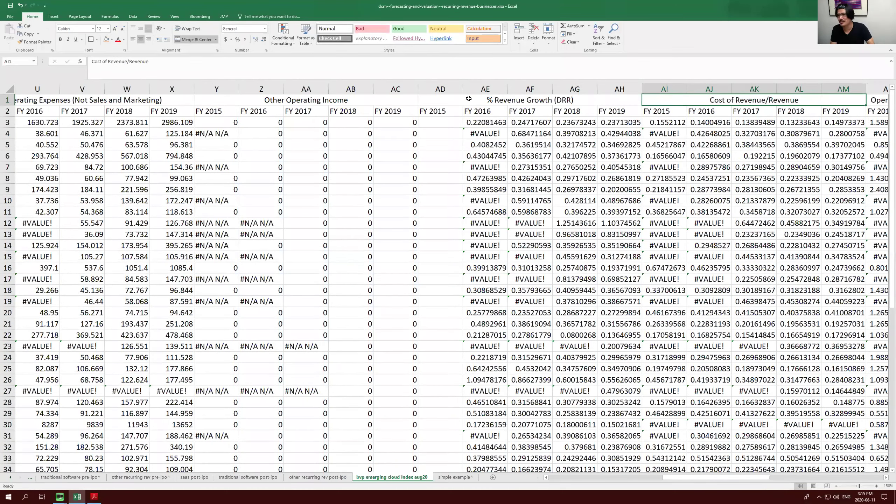
pyautogui.press('Right')
pyautogui.press('Right')
pyautogui.press('Right')
pyautogui.press('Right')
pyautogui.press('Right')
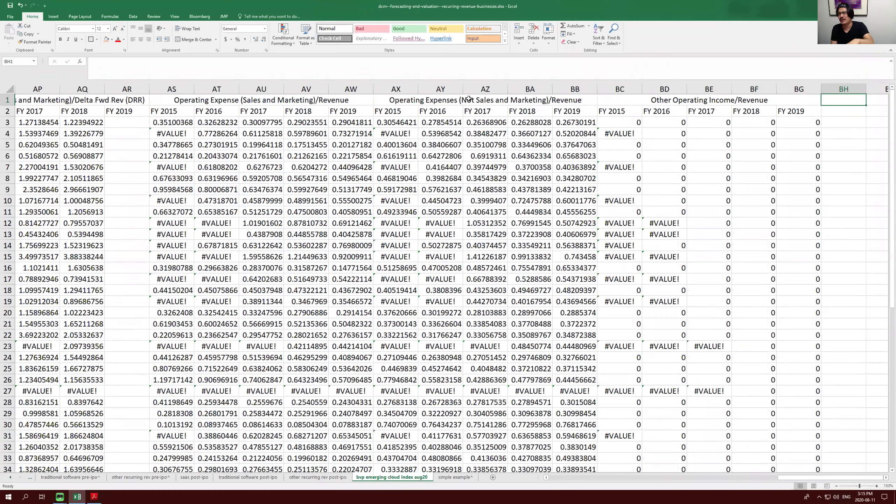
# Go back along the row 1 category headings to A1, above the Company column, to view the company names and revenue data.
pyautogui.press('Left')
pyautogui.press('Left')
pyautogui.press('Left')
pyautogui.press('Left')
pyautogui.press('Left')
pyautogui.press('Left')
pyautogui.press('Left')
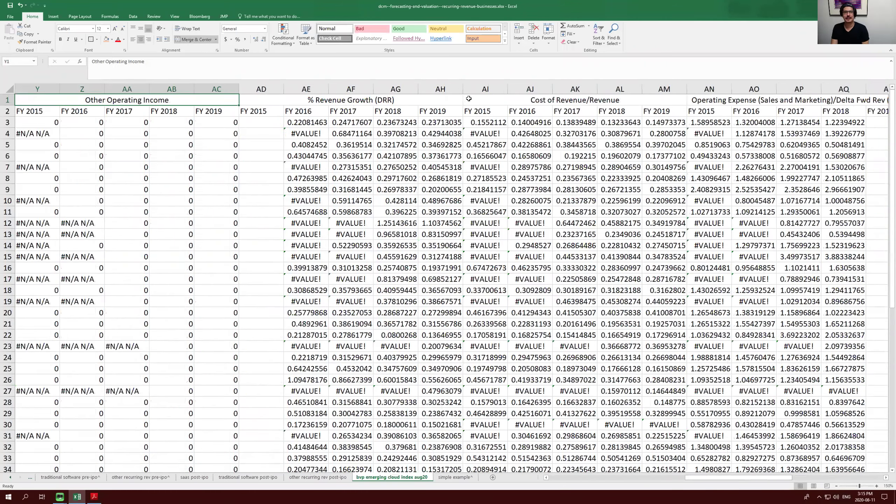
pyautogui.press('Left')
pyautogui.press('Left')
pyautogui.press('Left')
pyautogui.press('Left')
pyautogui.press('Left')
pyautogui.press('Left')
pyautogui.press('Left')
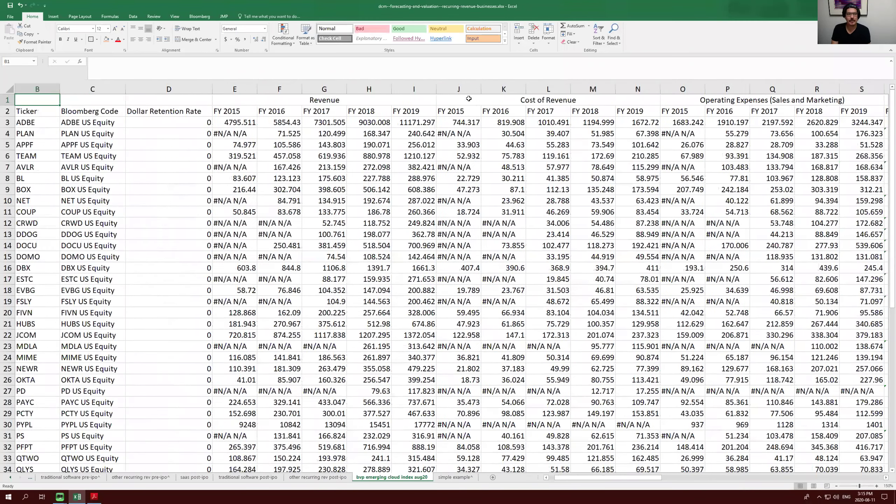
pyautogui.press('Left')
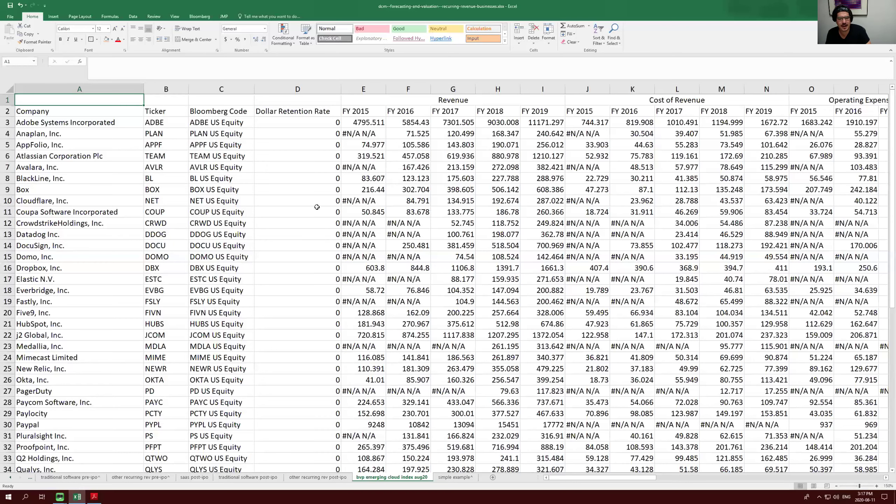
# Return to the simple example sheet and go to its Hypothetical/Representative SaaS Company title in A1.
pyautogui.click(460, 479)
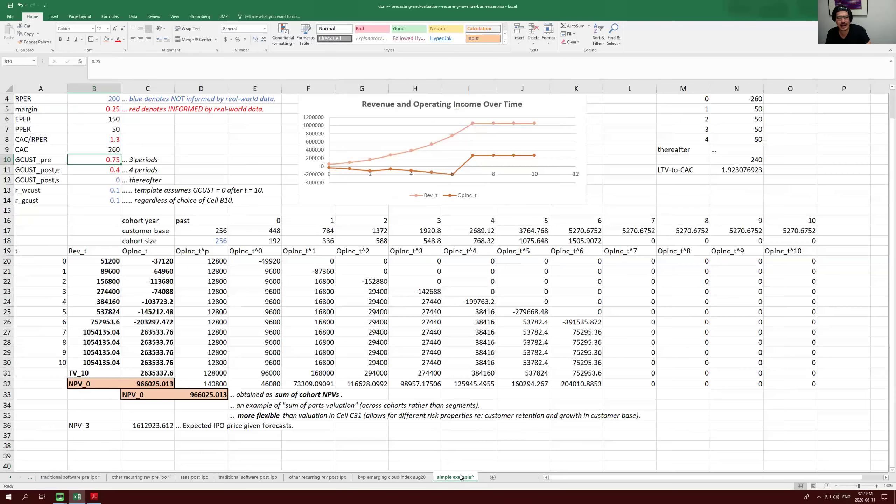
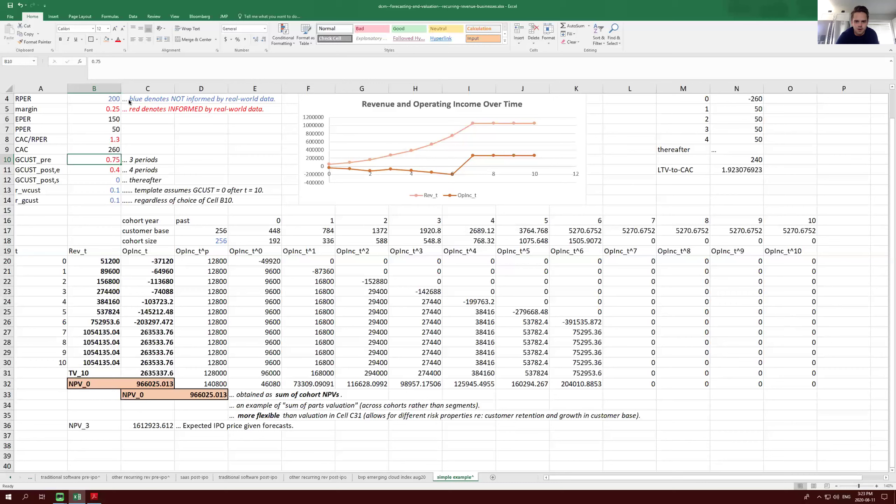
pyautogui.click(43, 100)
pyautogui.scroll(1, 41, 101)
pyautogui.click(41, 100)
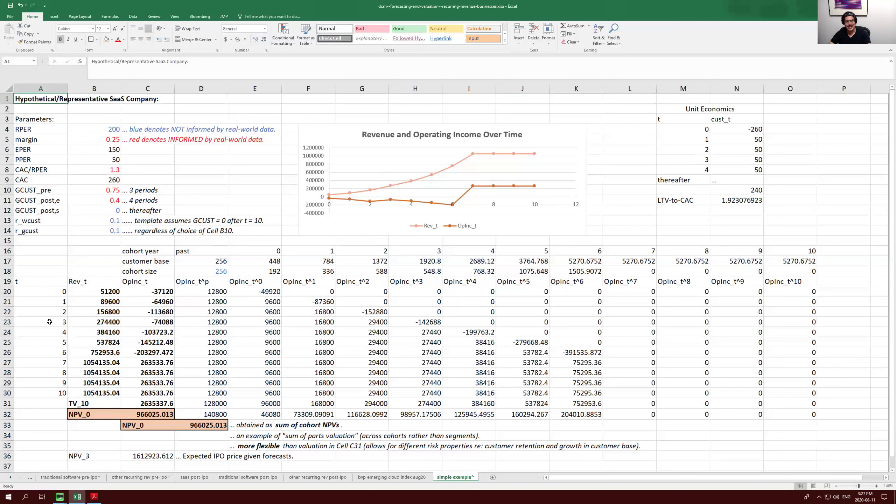
# Enter 0.4 for GCUST_post,e in B11.
pyautogui.click(108, 200)
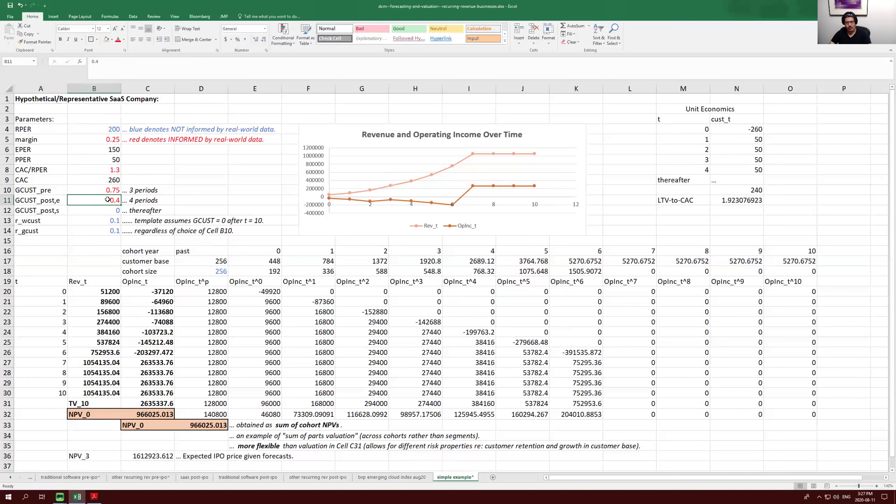
pyautogui.write('.')
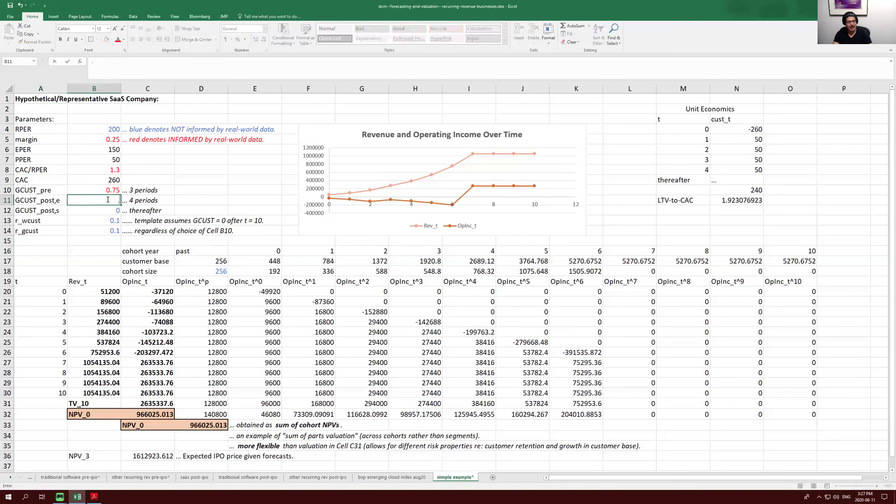
pyautogui.write('4')
pyautogui.press('Return')
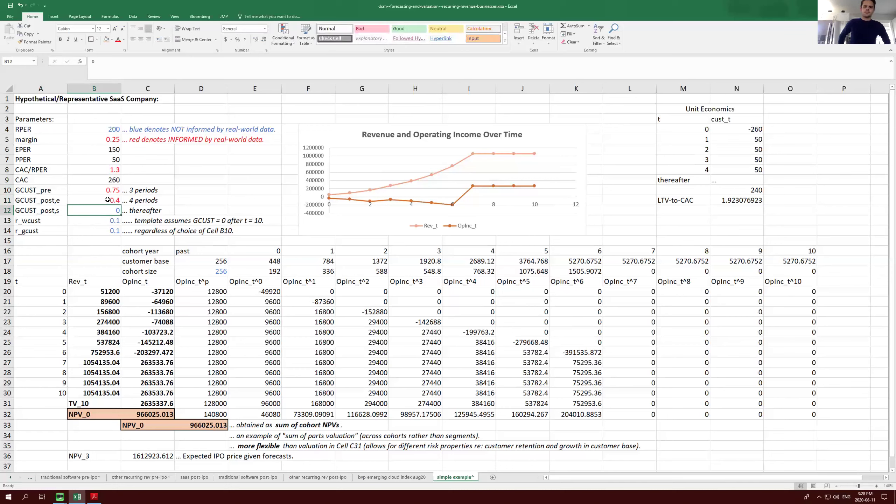
# Set GCUST_post,s in B12 to 0.01 and examine the operating income for periods 7 to 10 in C27:C30.
pyautogui.write('.0')
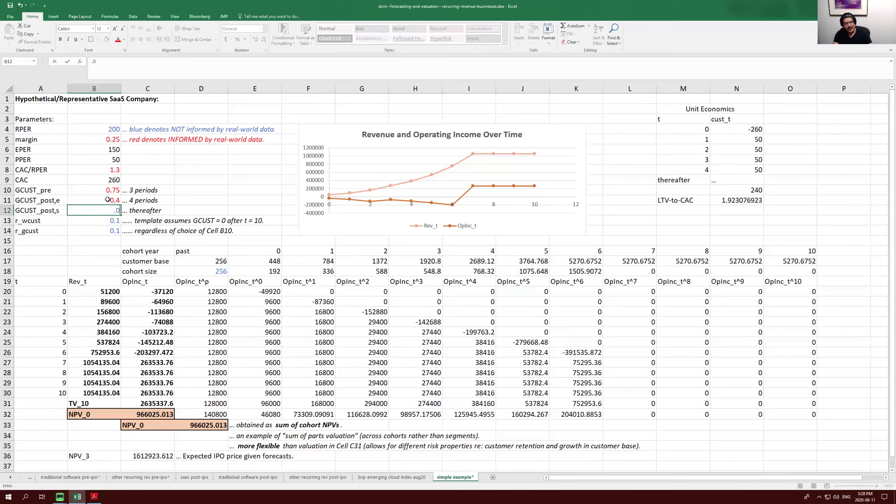
pyautogui.write('1')
pyautogui.press('Return')
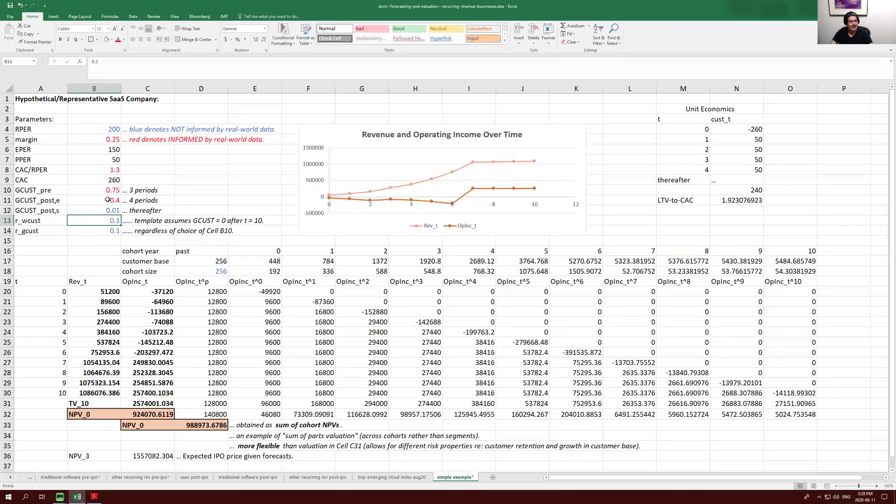
pyautogui.moveTo(153, 366); pyautogui.dragTo(153, 394)
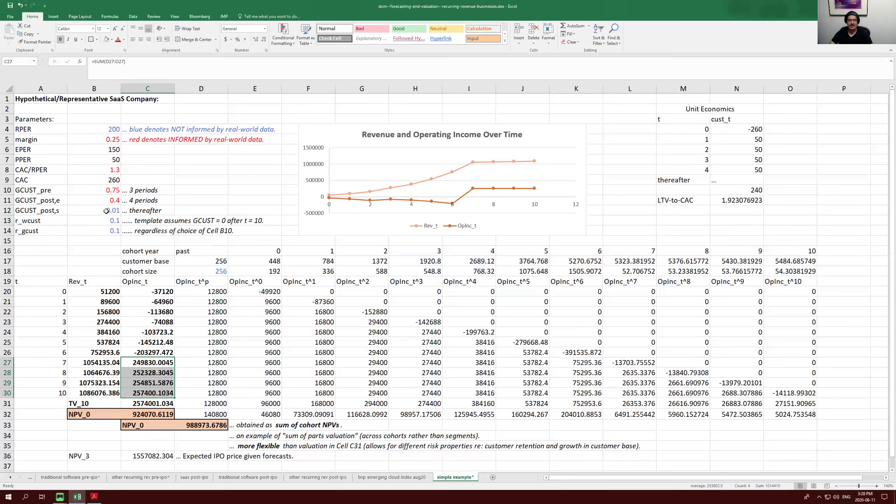
# Reset GCUST_post,s in B12 to 0.
pyautogui.click(118, 212)
pyautogui.write('0')
pyautogui.press('Return')
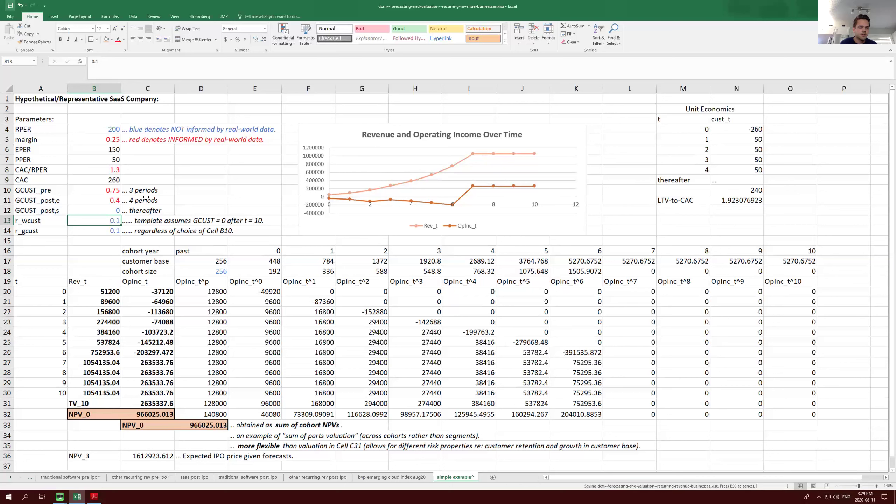
pyautogui.click(161, 158)
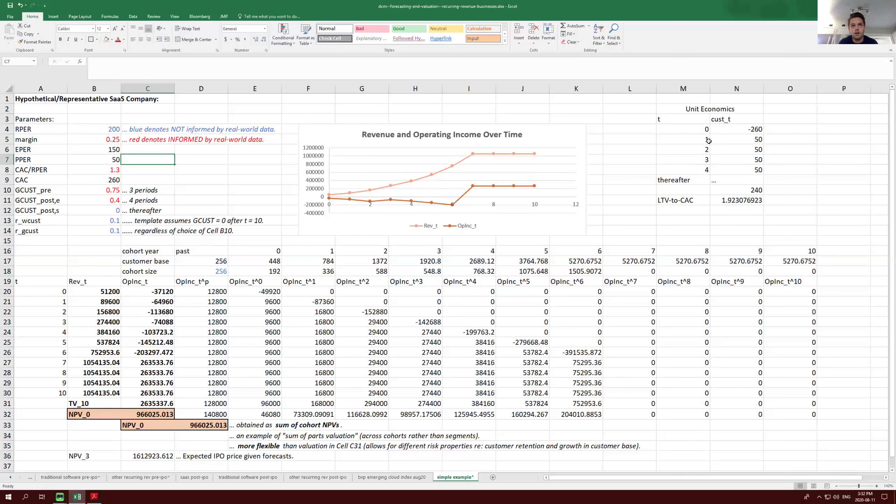
# Add an outside border around the Unit Economics block in M2:N11.
pyautogui.click(697, 151)
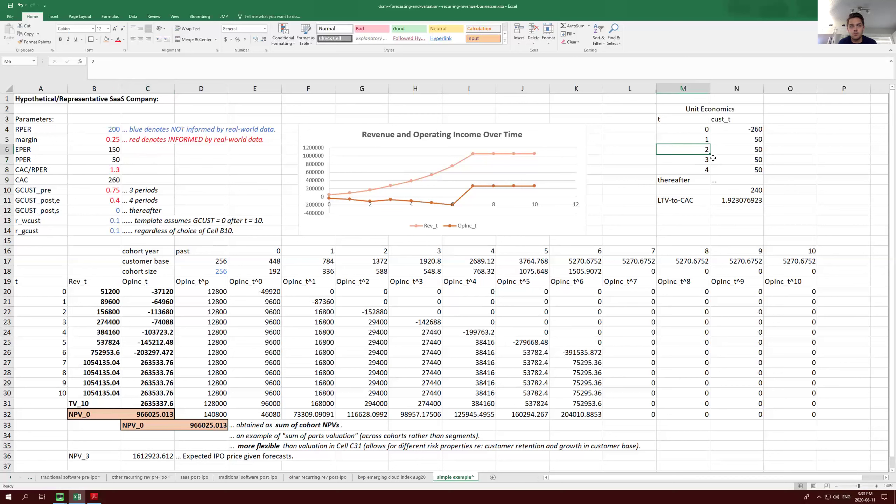
pyautogui.moveTo(688, 109); pyautogui.dragTo(692, 201)
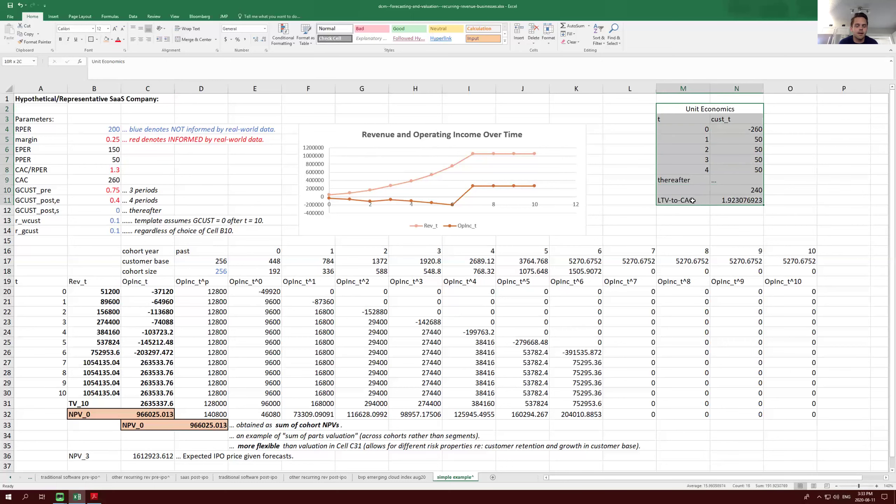
pyautogui.click(96, 40)
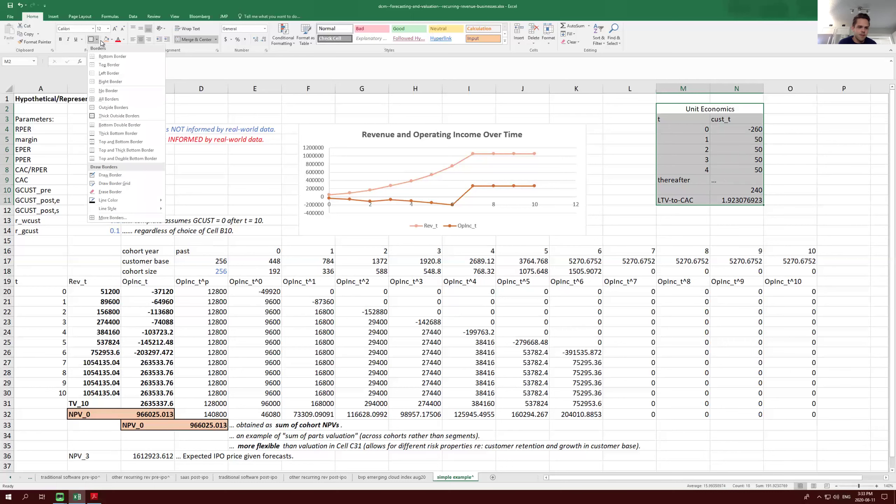
pyautogui.click(106, 108)
pyautogui.click(681, 146)
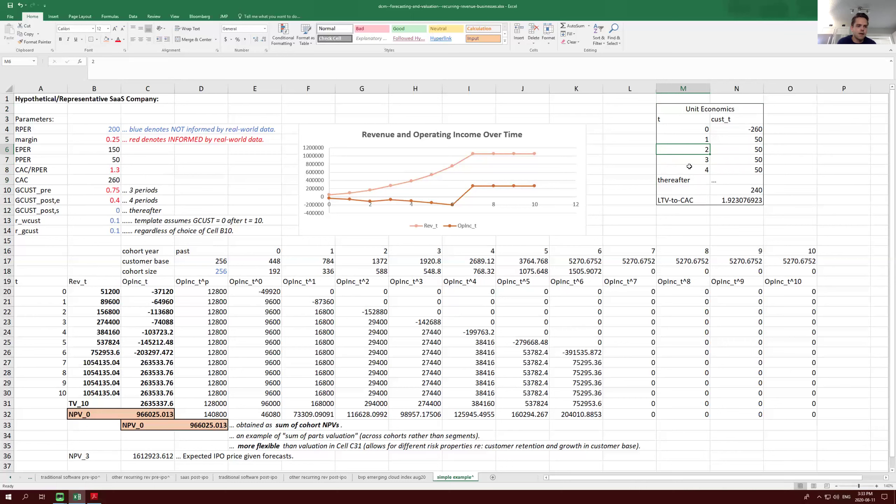
# Label the per-customer value by entering "NPV of Cust" in M10.
pyautogui.click(739, 182)
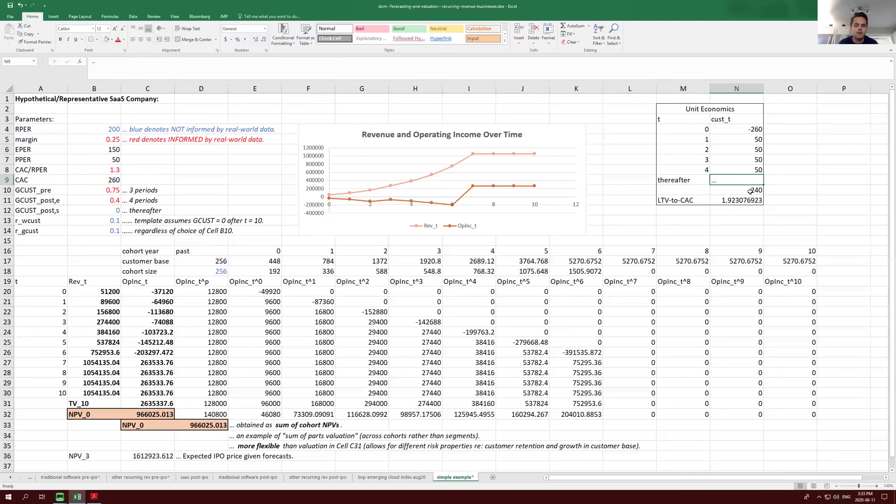
pyautogui.click(701, 190)
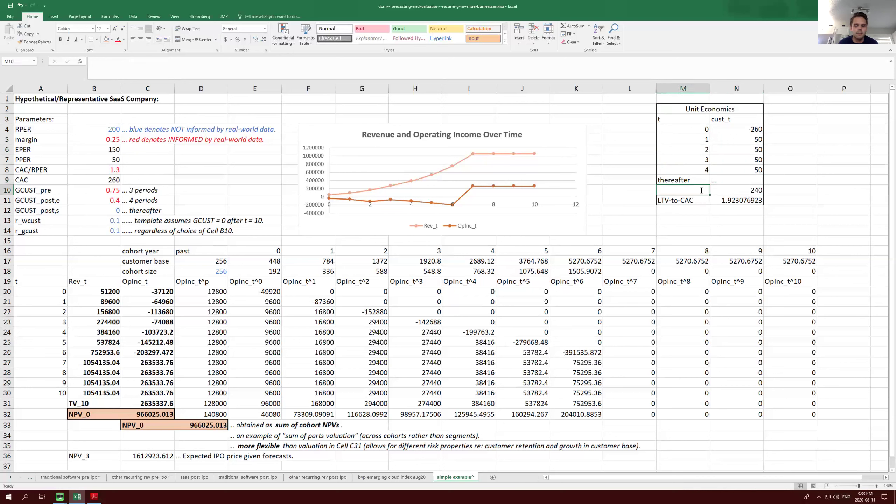
pyautogui.write('NPV of')
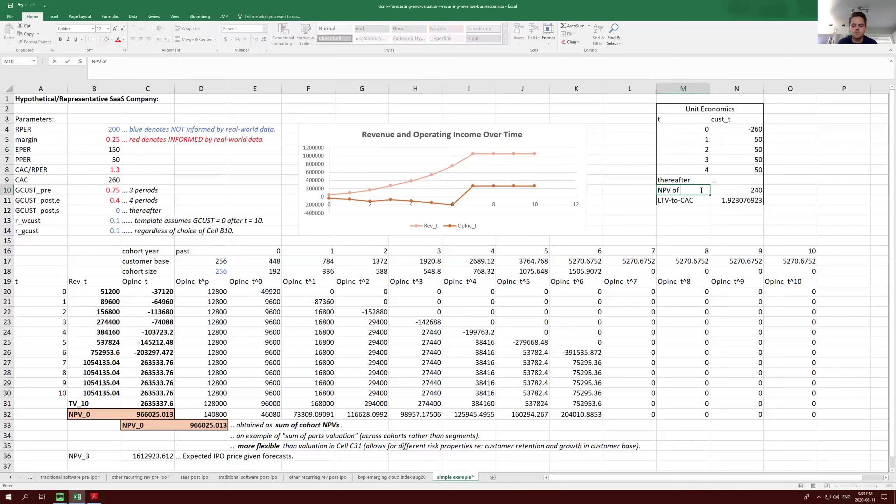
pyautogui.write(' Cust')
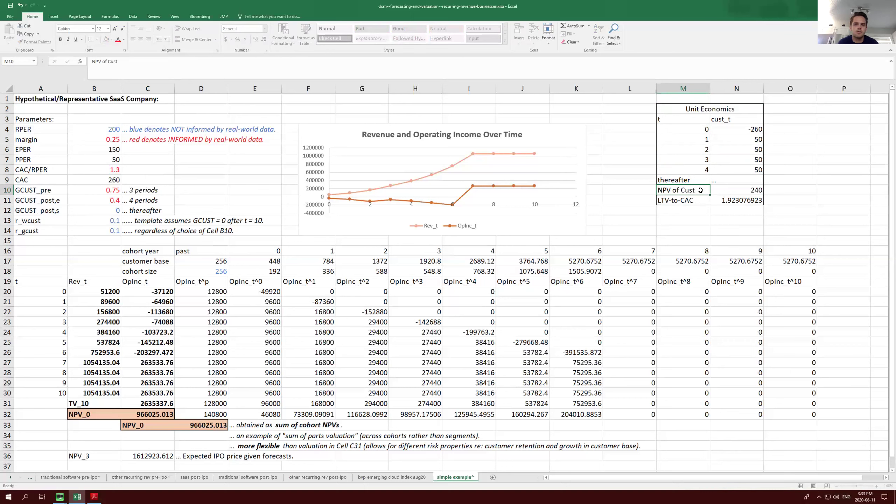
pyautogui.press('Return')
# Capitalise the label in M9 as "Thereafter" and select the Unit Economics heading in M2.
pyautogui.press('Up')
pyautogui.press('Up')
pyautogui.write('T')
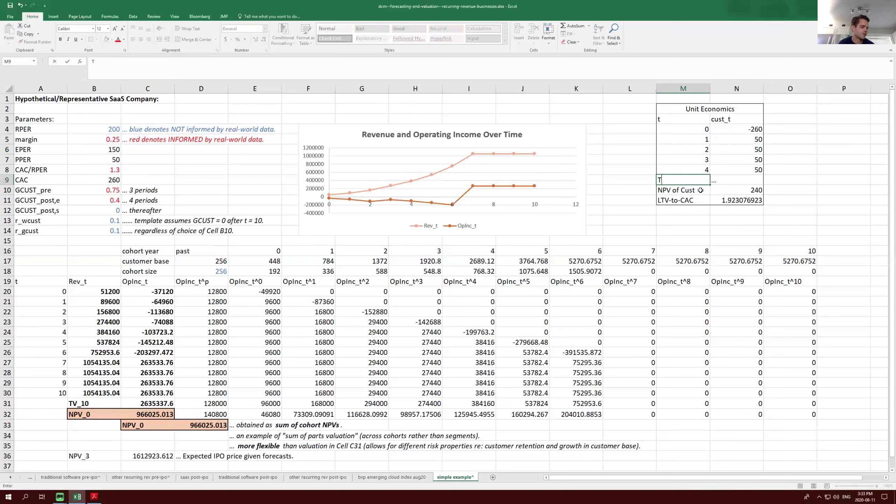
pyautogui.write('hereafter')
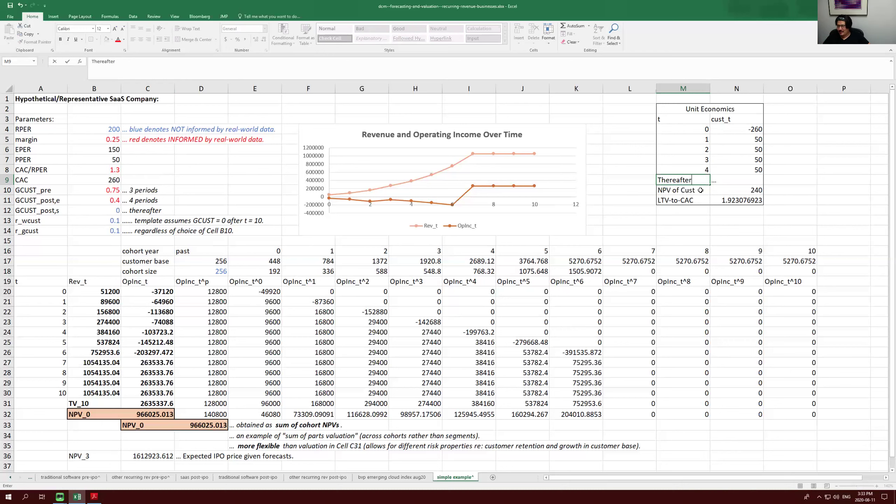
pyautogui.press('Return')
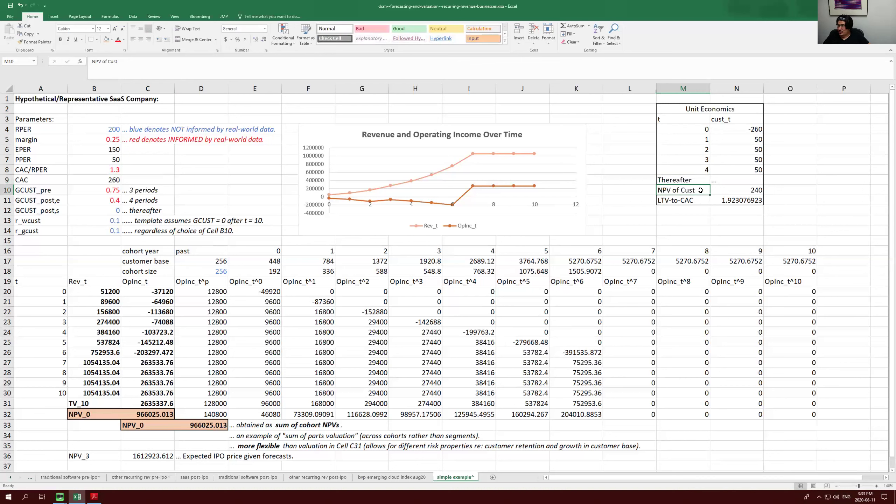
pyautogui.click(688, 109)
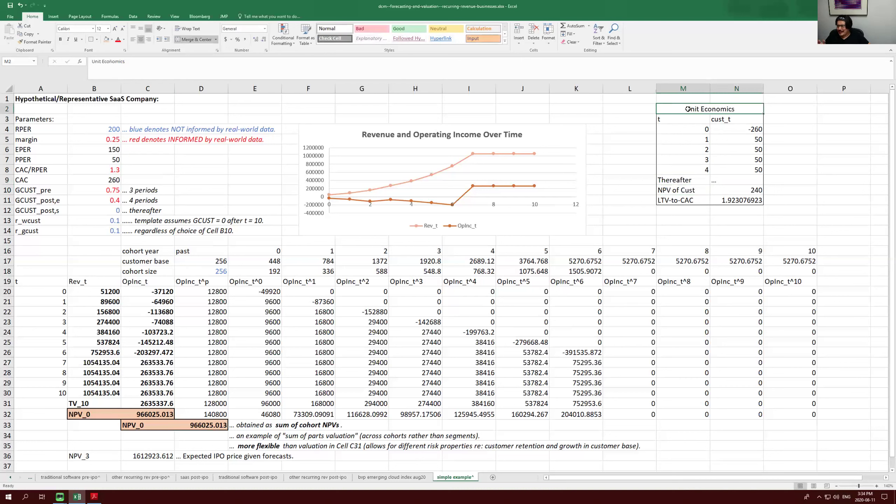